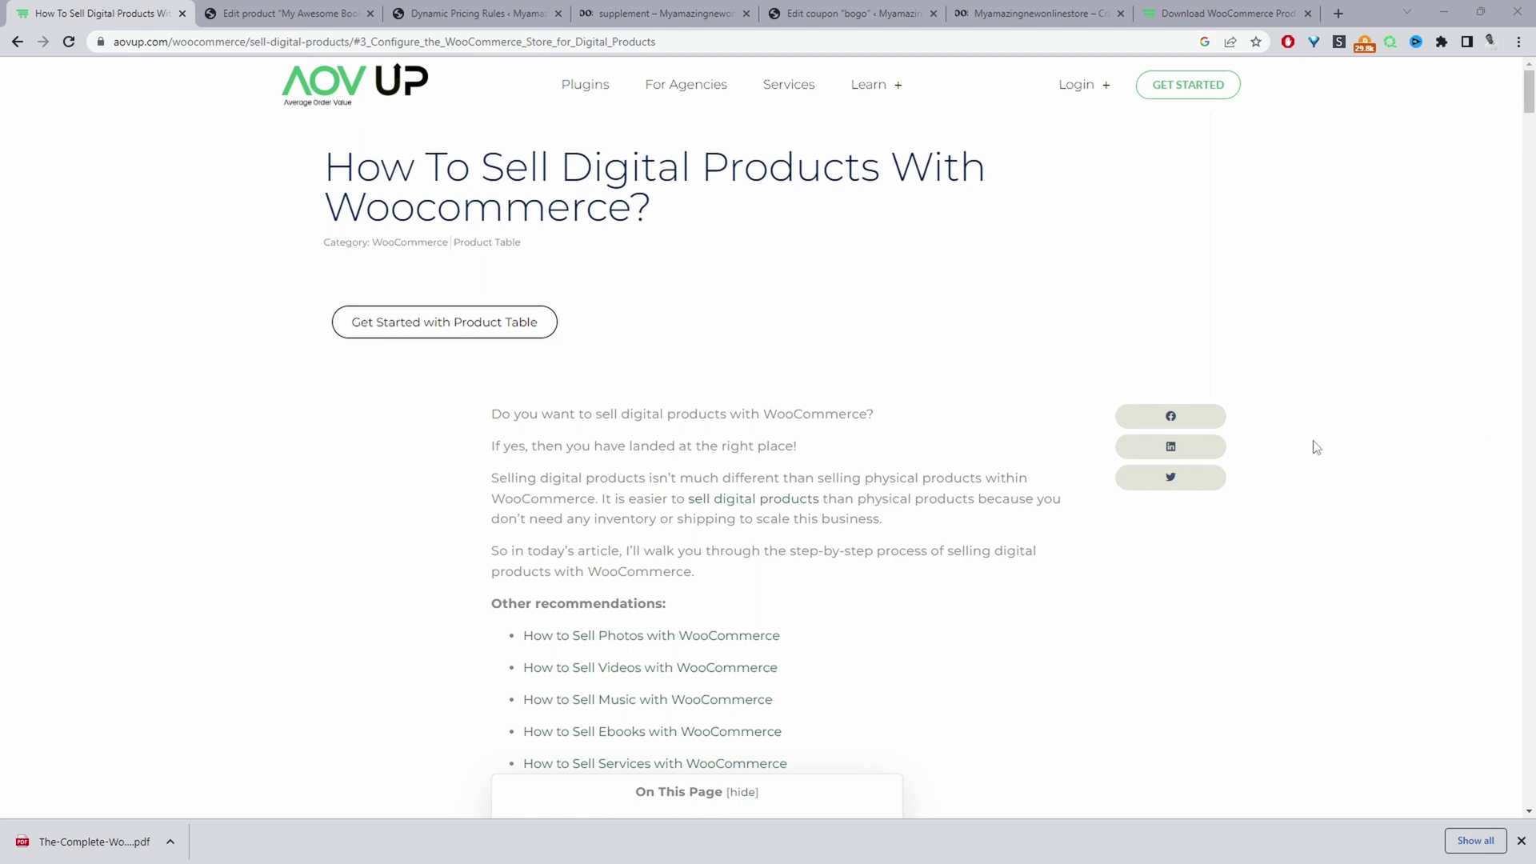
# Scroll the AOVUp article down to the domain-and-hosting and WooCommerce installation steps.
pyautogui.scroll(-5, 929, 445)
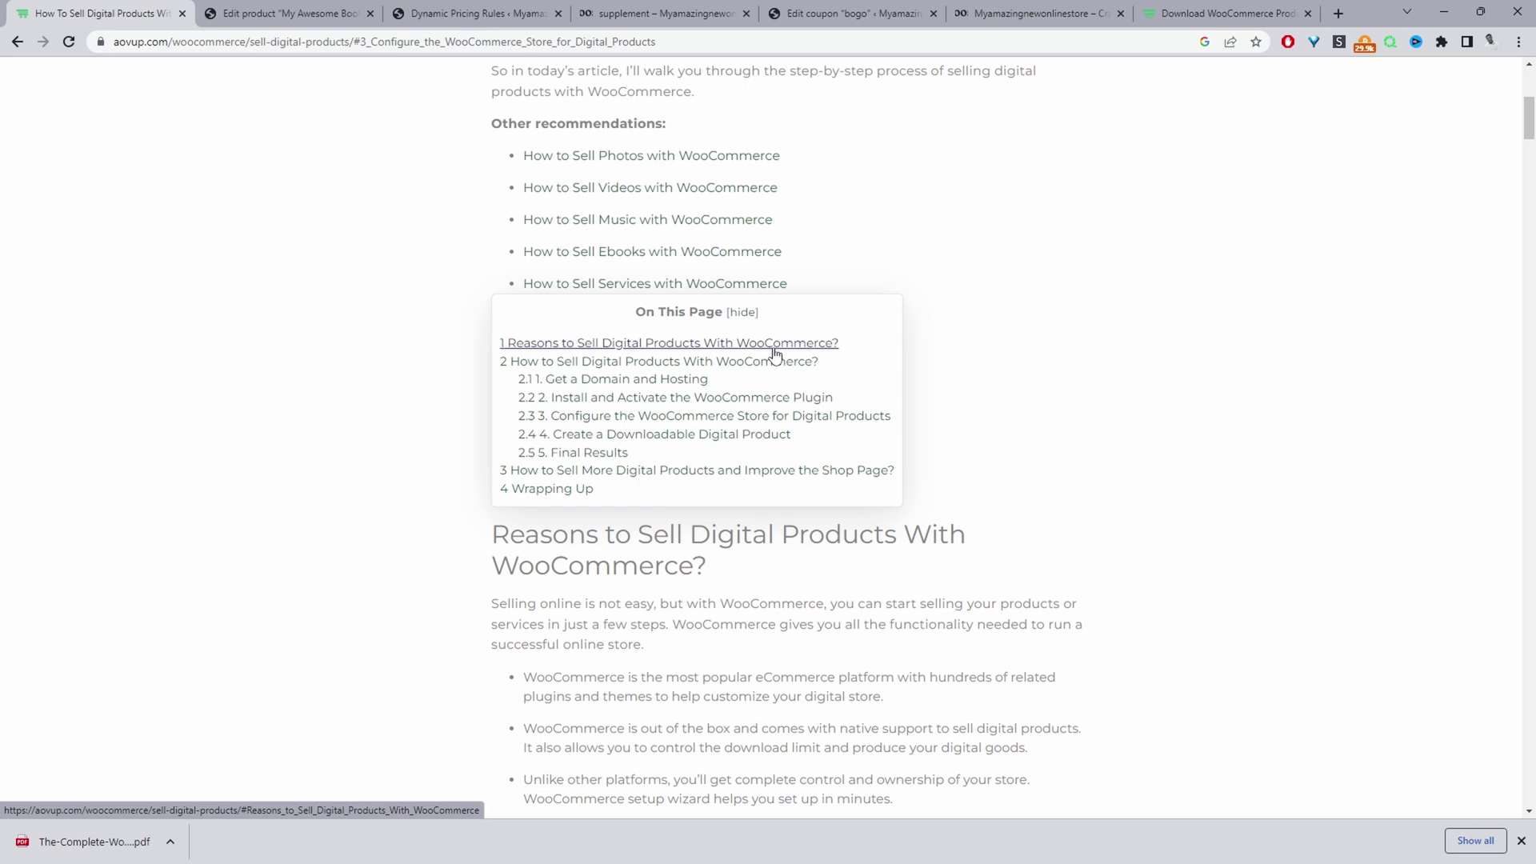
pyautogui.scroll(-10, 774, 355)
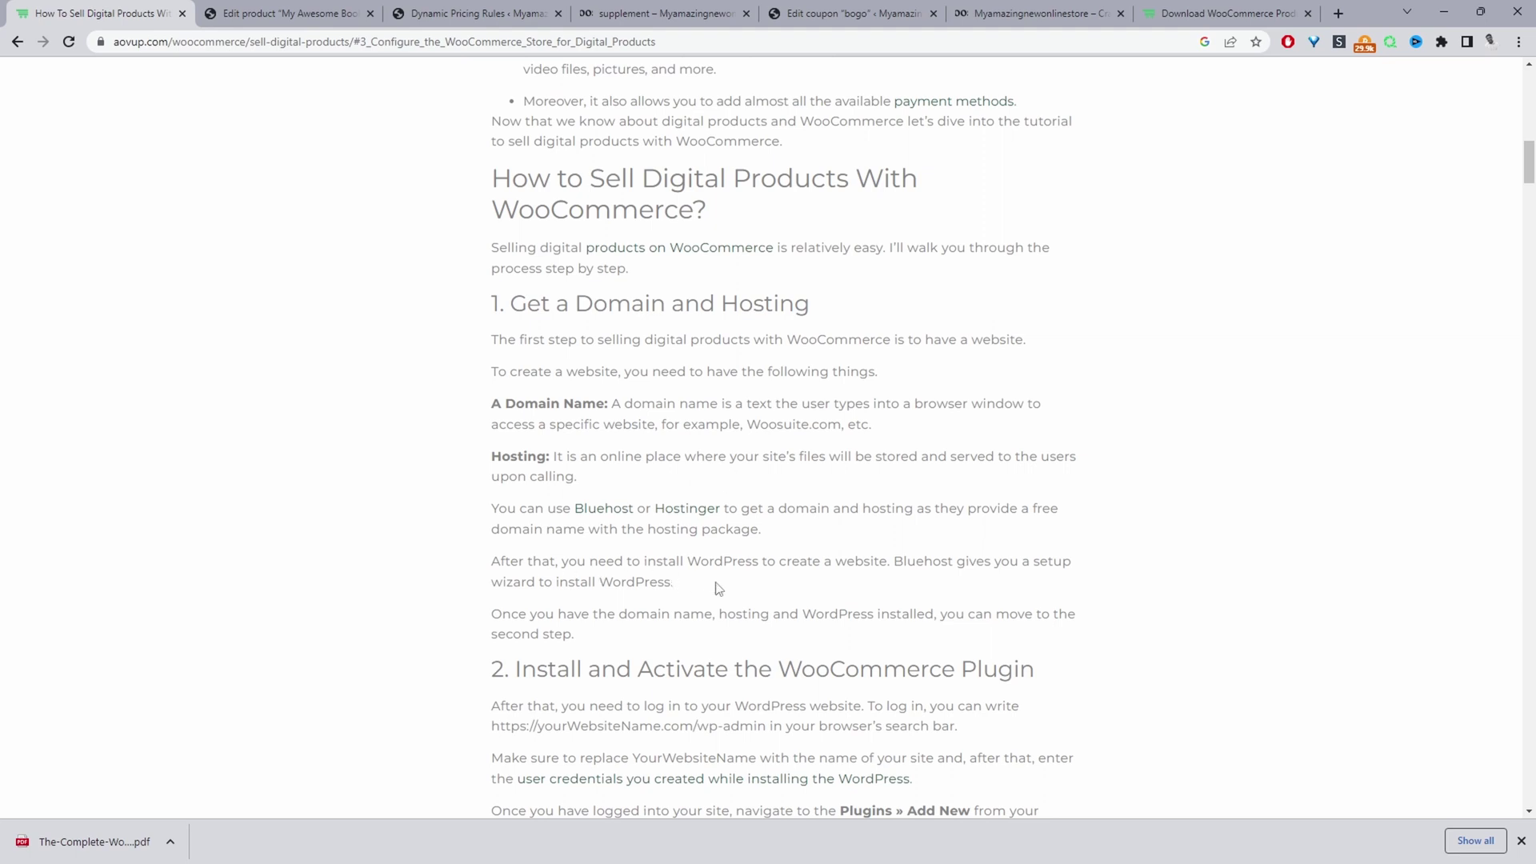
pyautogui.scroll(-2, 792, 560)
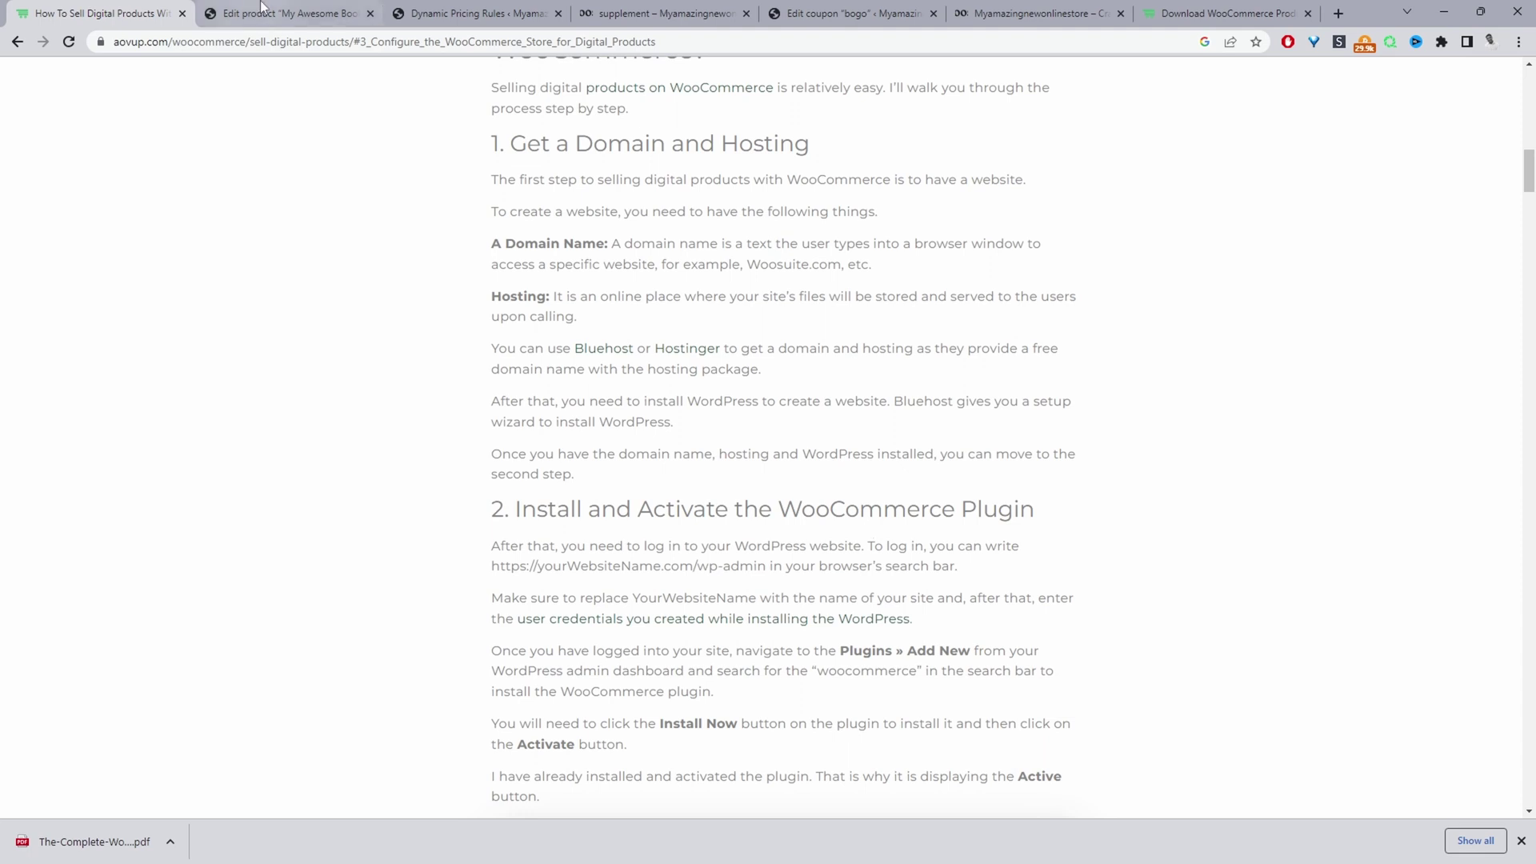
# In the admin, search Add Plugins for 'woocommerce' and confirm WooCommerce is already active.
pyautogui.click(317, 22)
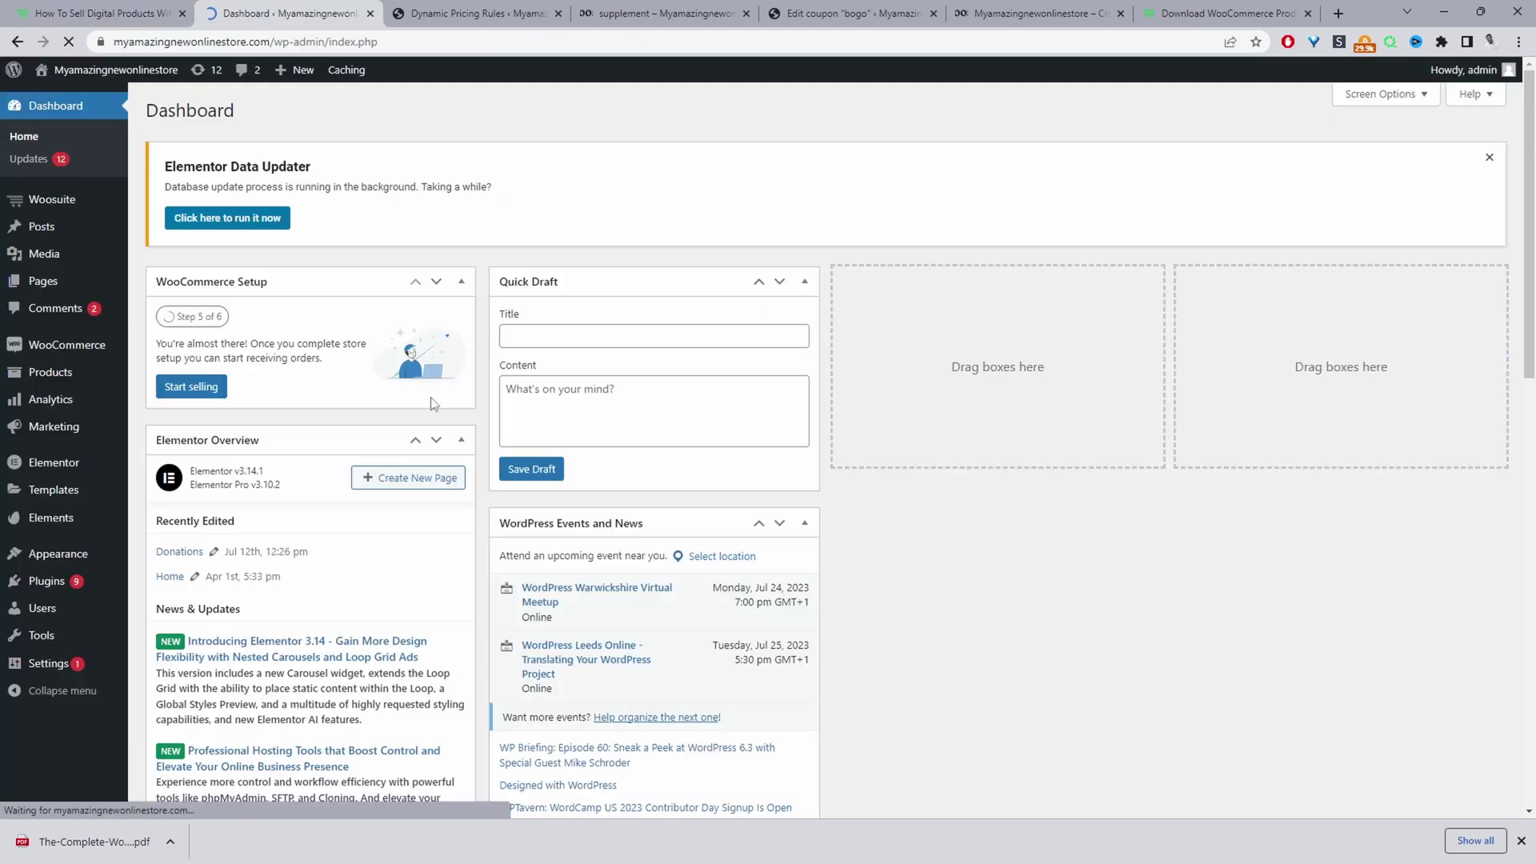
pyautogui.moveTo(80, 402)
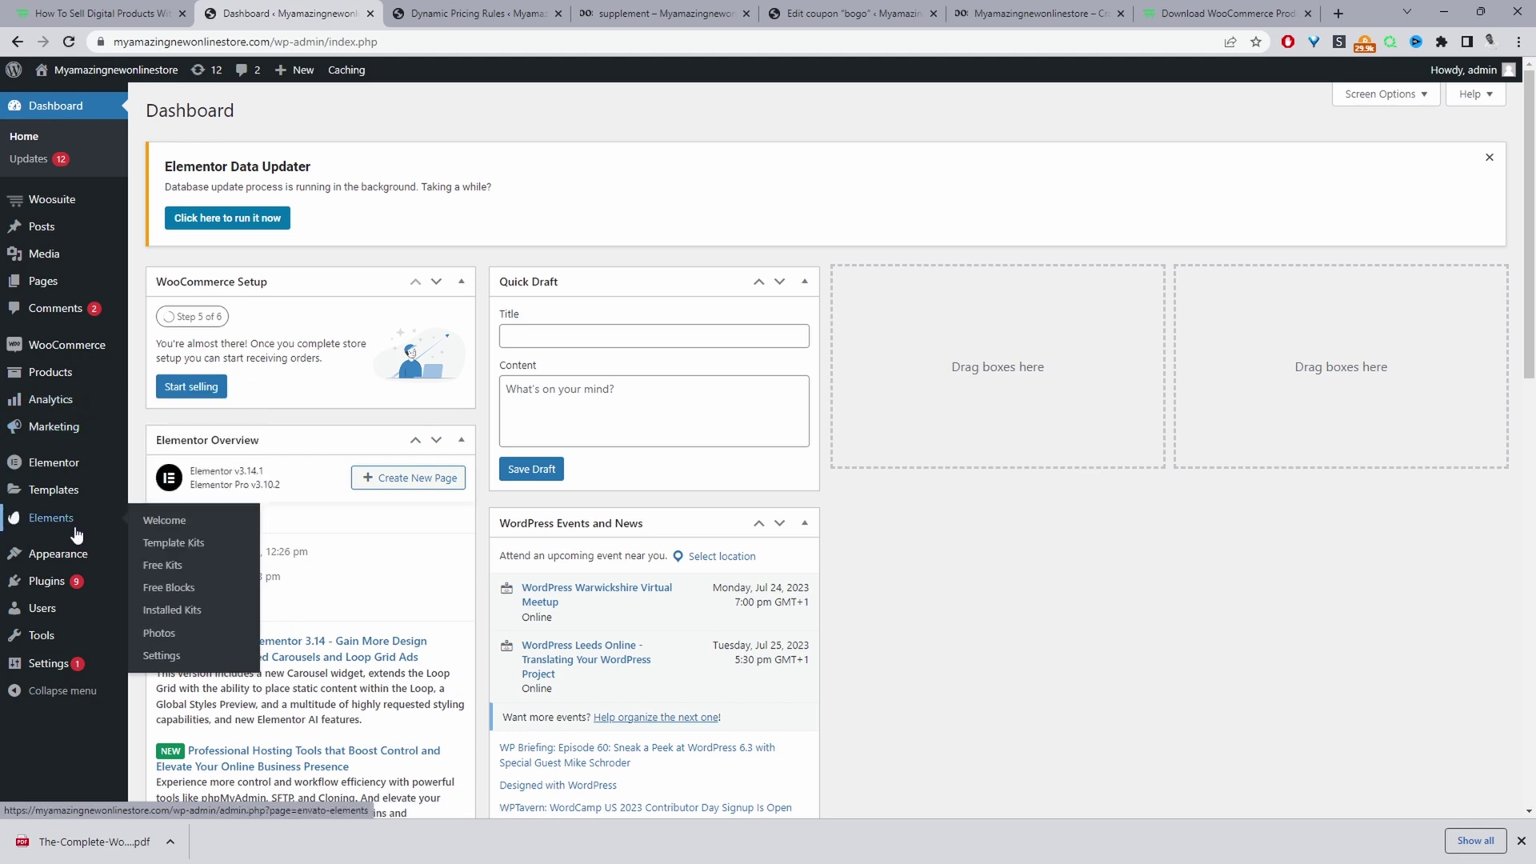
pyautogui.moveTo(48, 582)
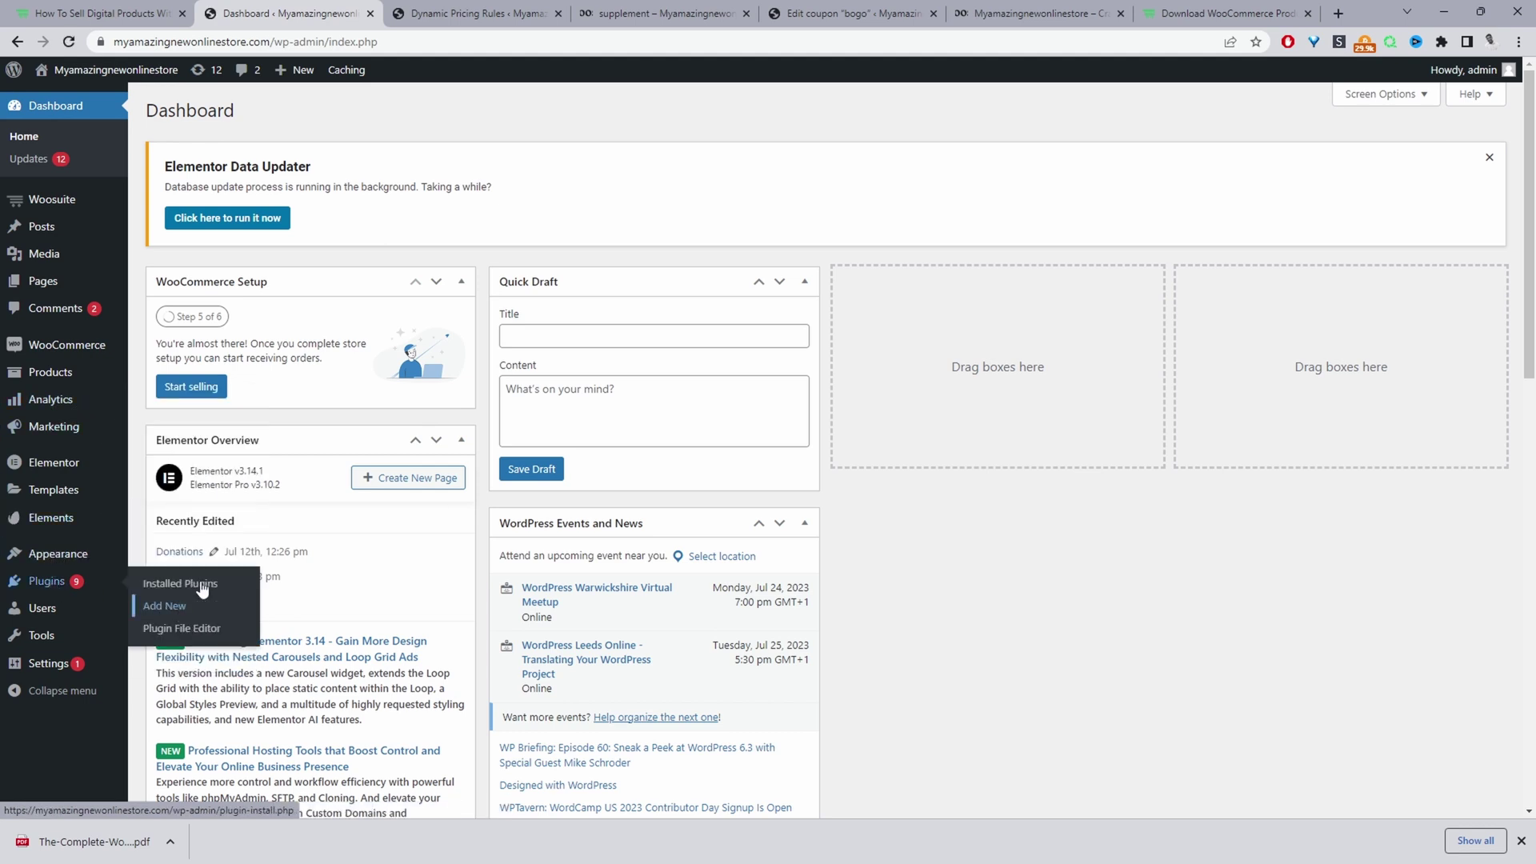
pyautogui.click(178, 613)
pyautogui.click(1445, 169)
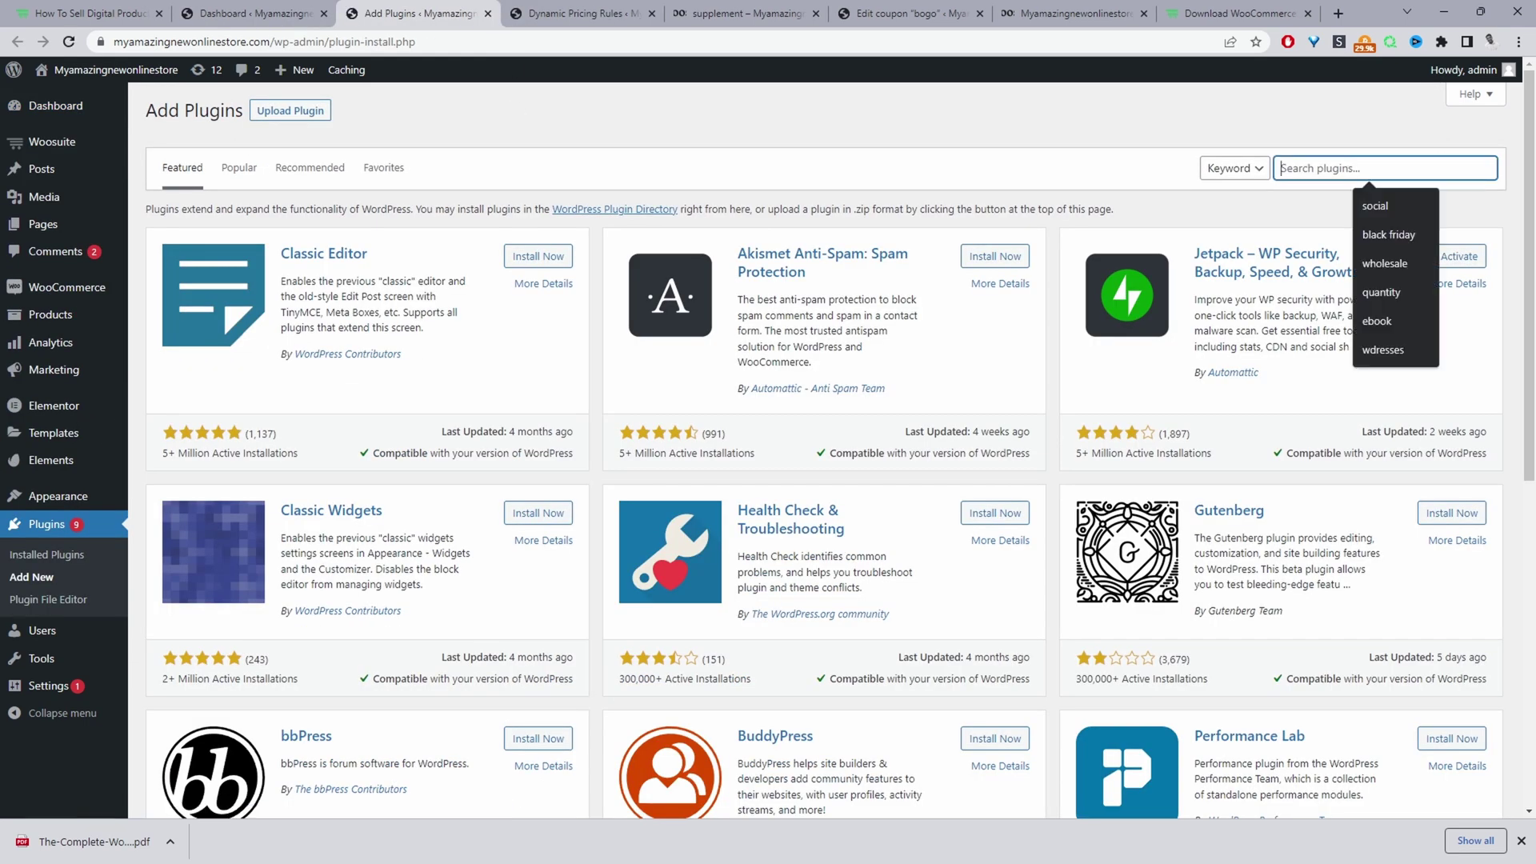
pyautogui.write('woocommerce')
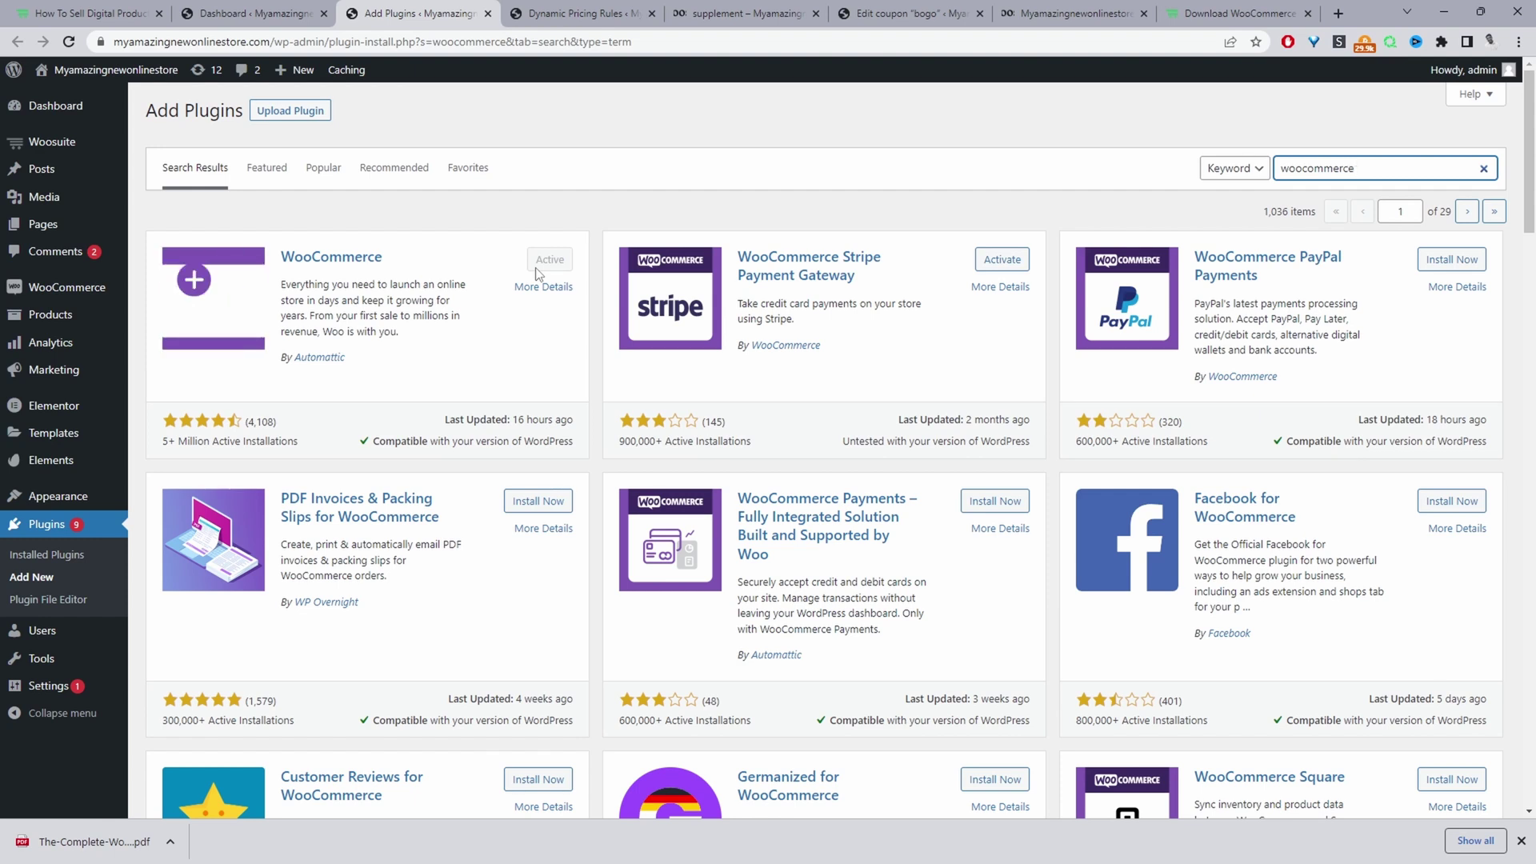
pyautogui.click(499, 355)
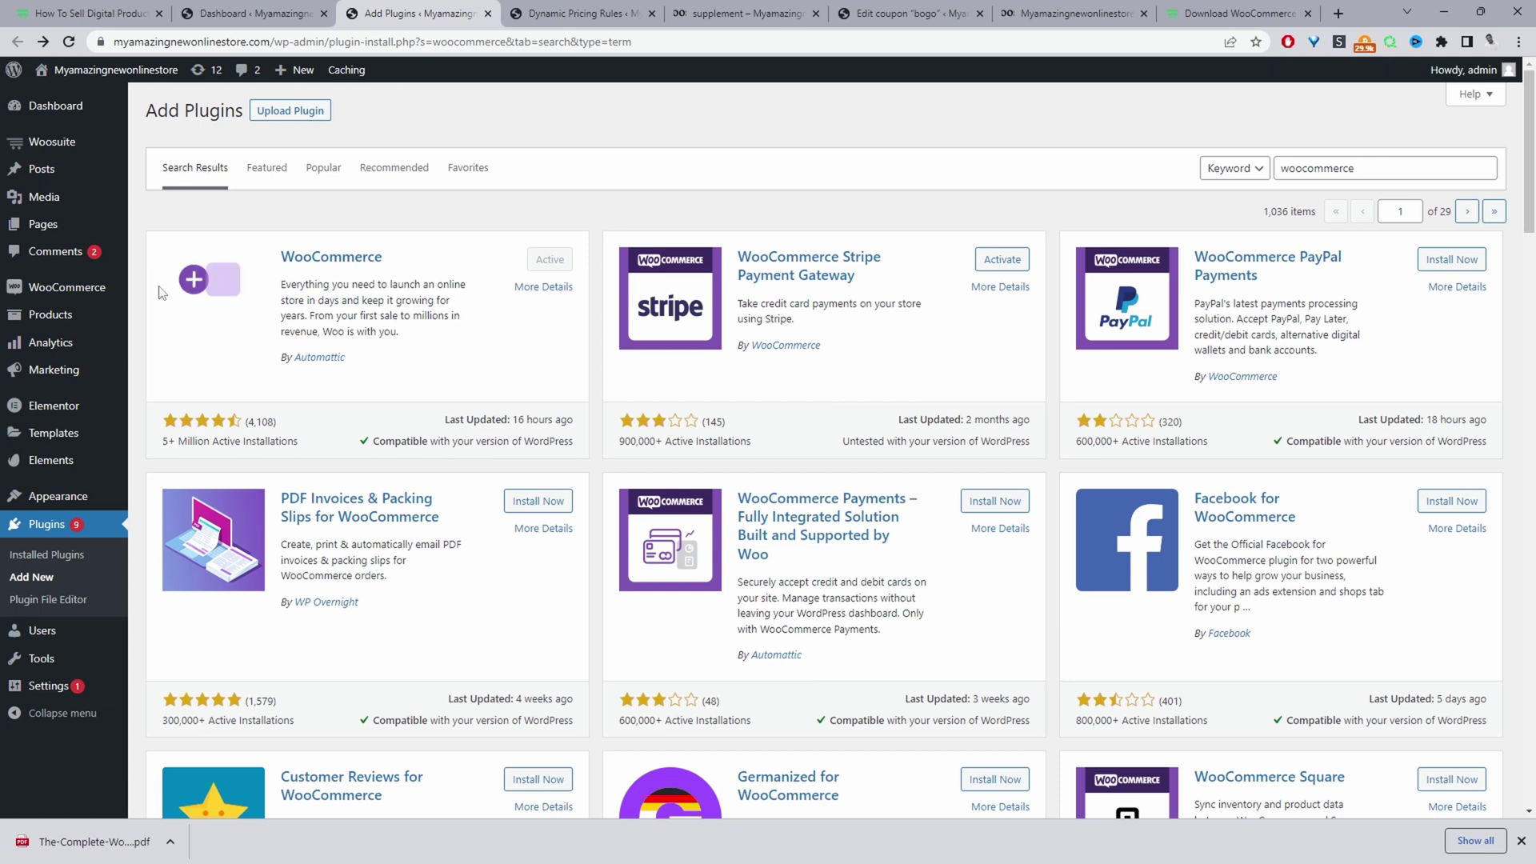
pyautogui.moveTo(104, 289)
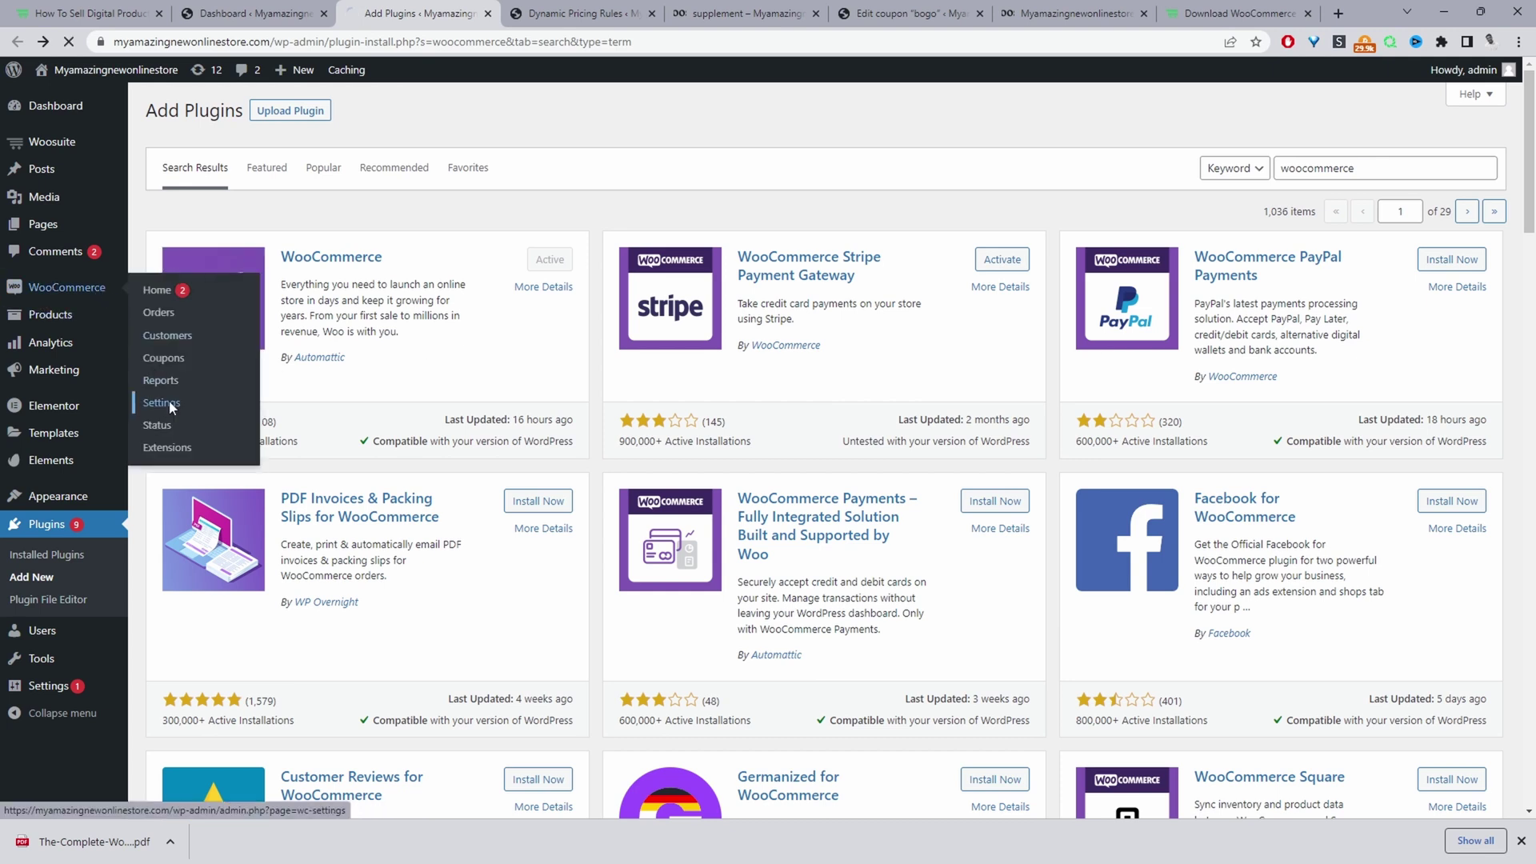
# Keep Force downloads as the download method, enable 'Downloads require login', and save.
pyautogui.click(23, 320)
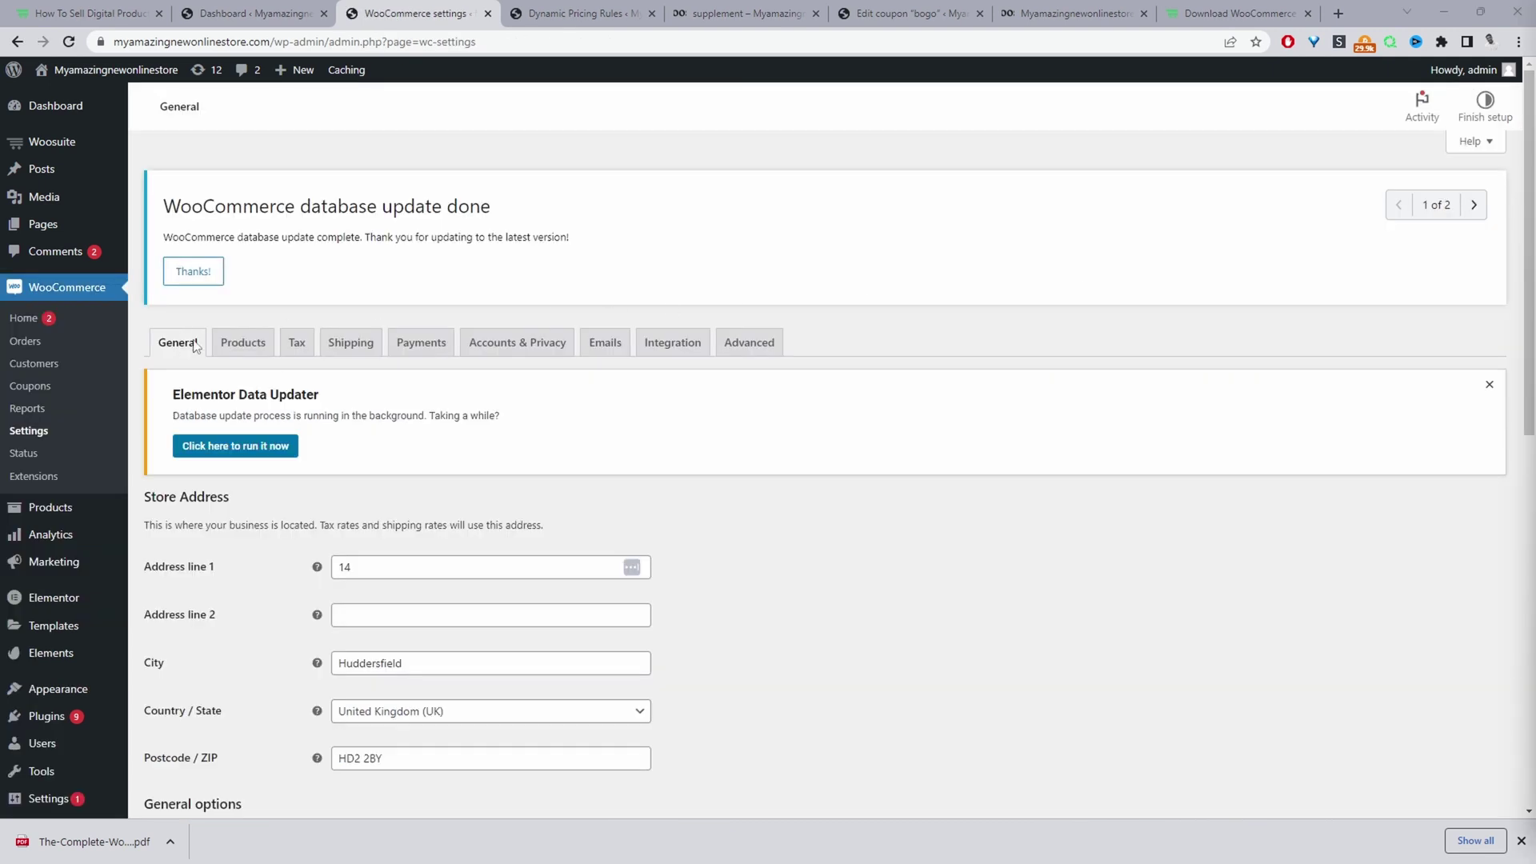
pyautogui.click(251, 350)
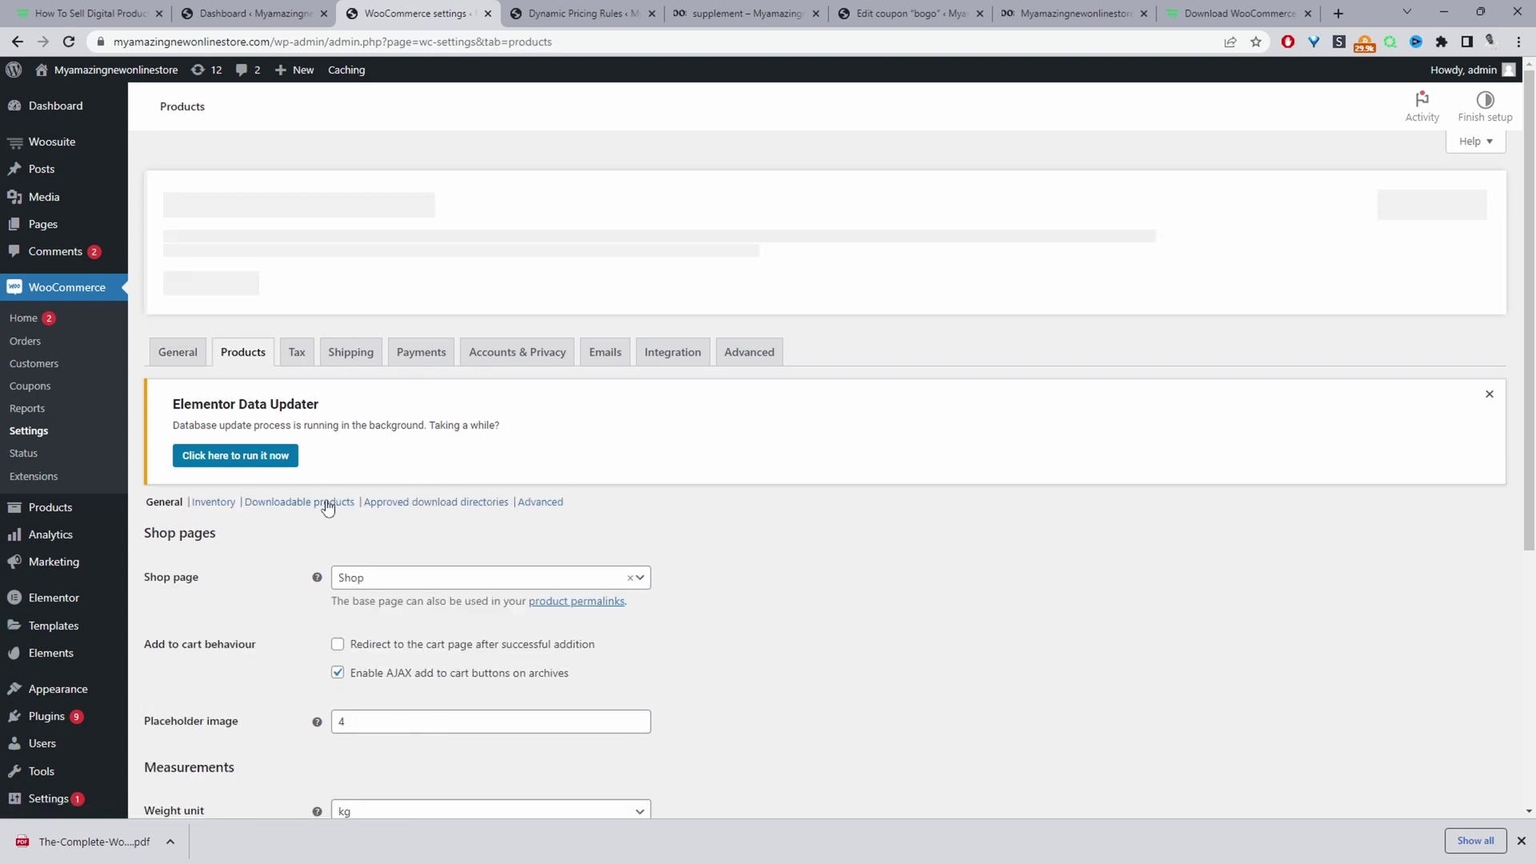
pyautogui.click(287, 492)
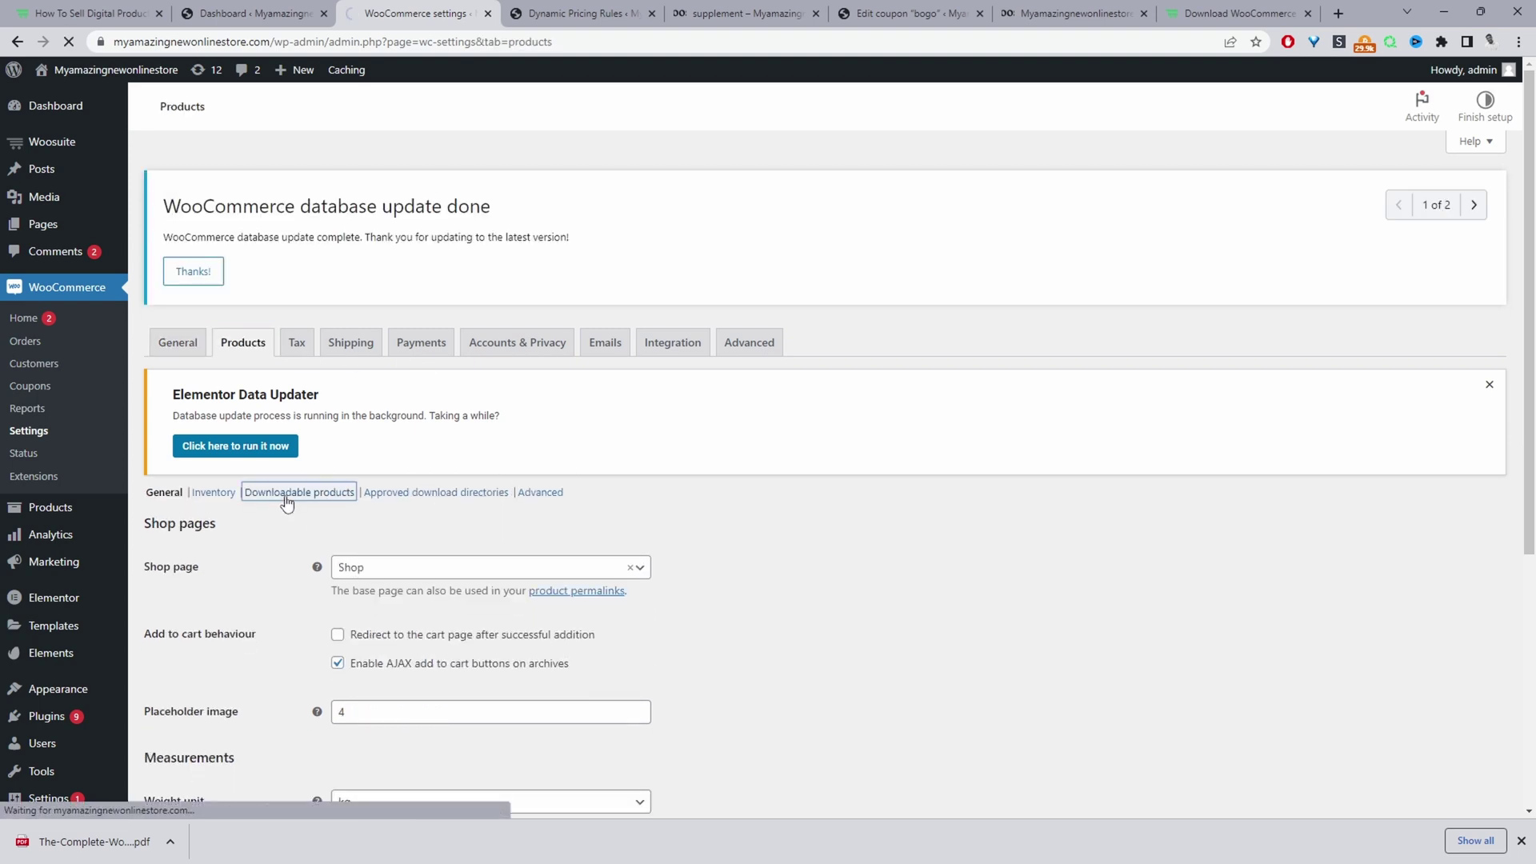
pyautogui.scroll(-2, 1092, 454)
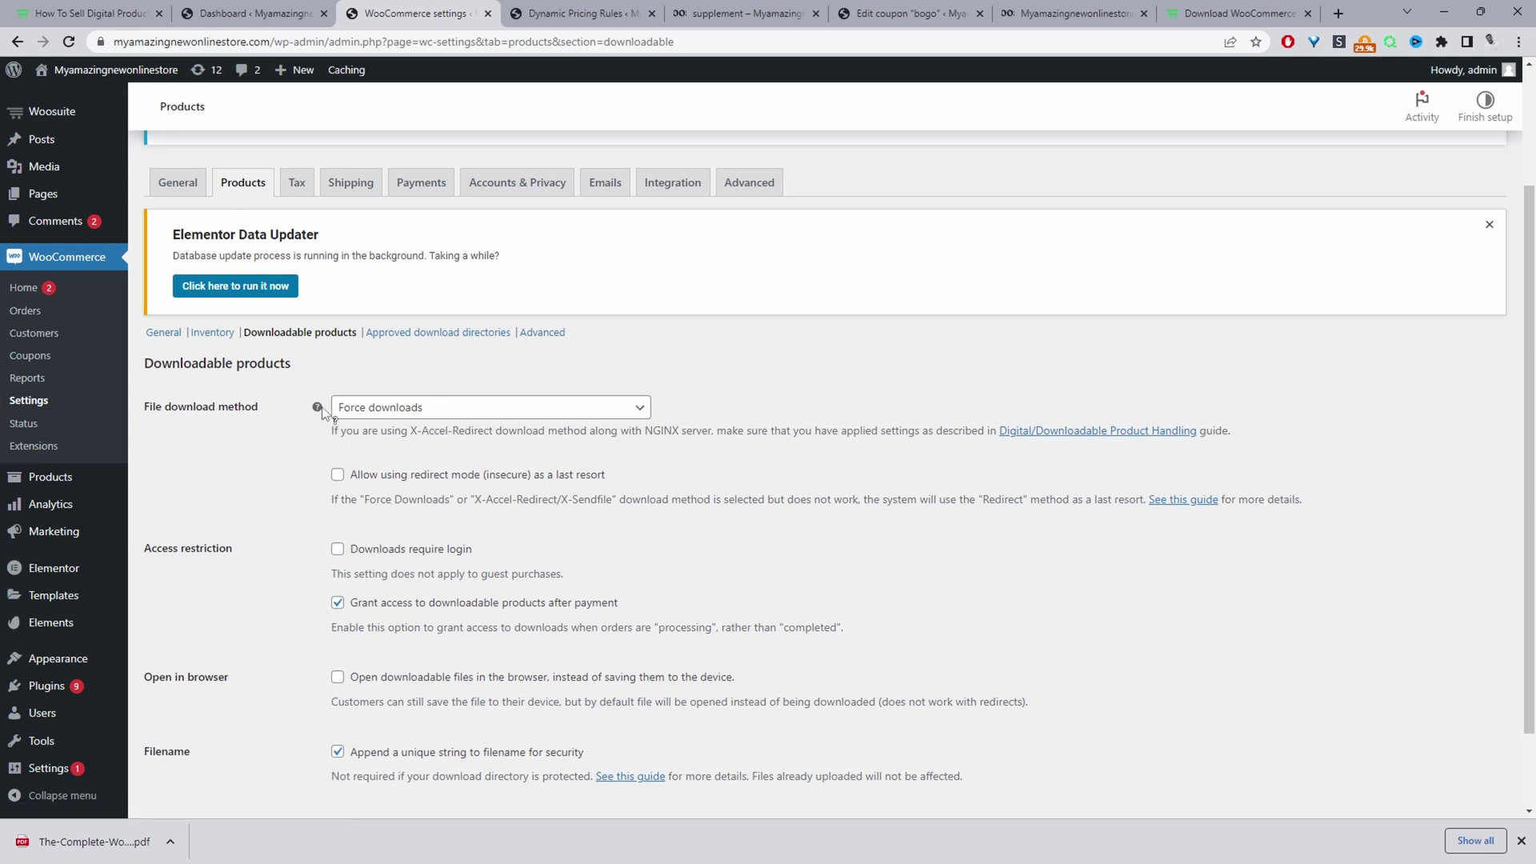
pyautogui.click(482, 416)
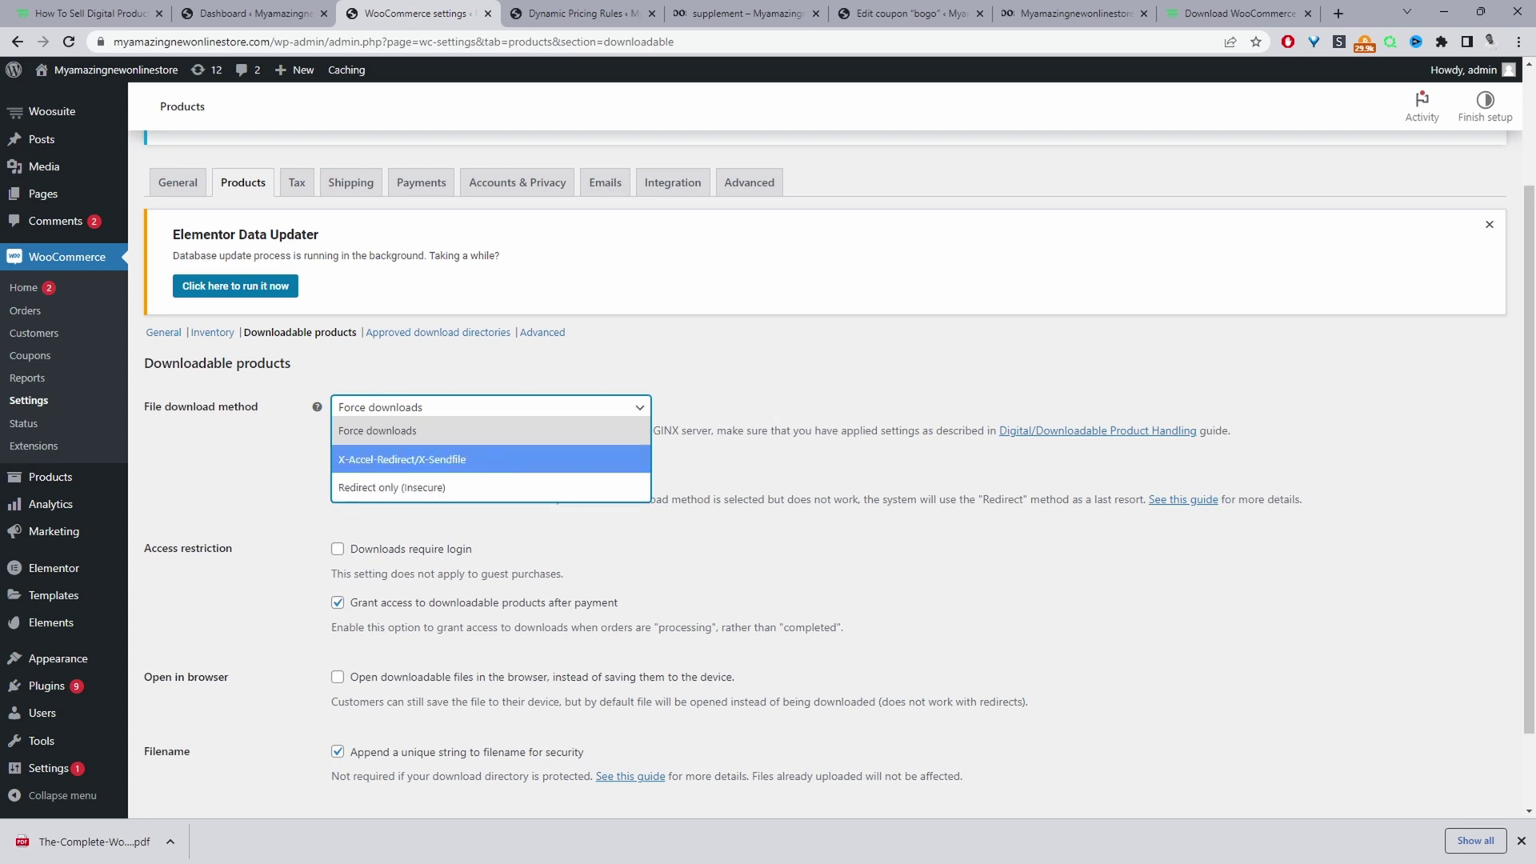
pyautogui.click(795, 409)
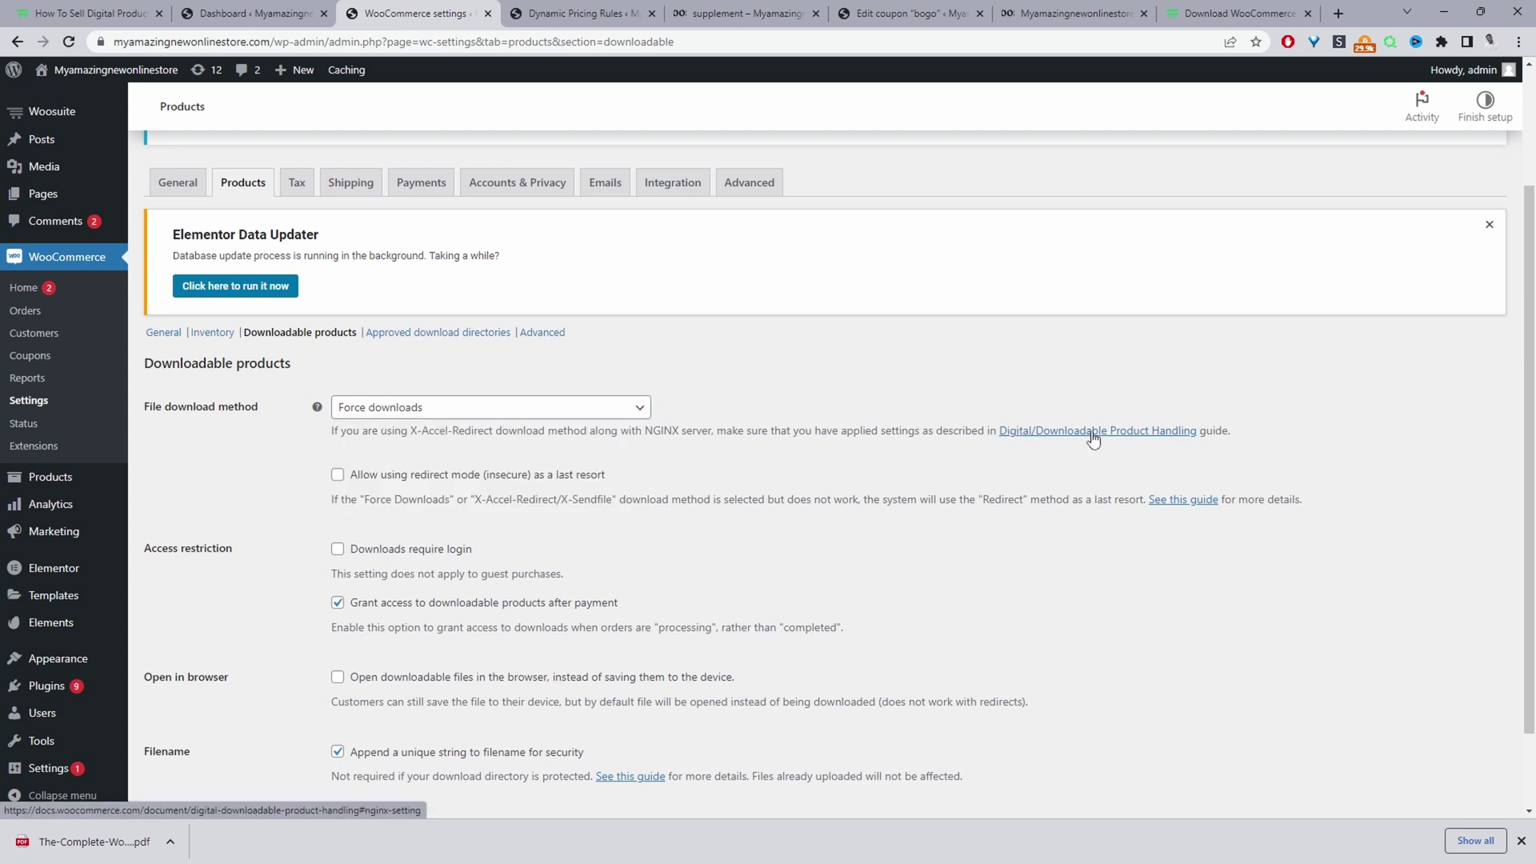
pyautogui.click(545, 412)
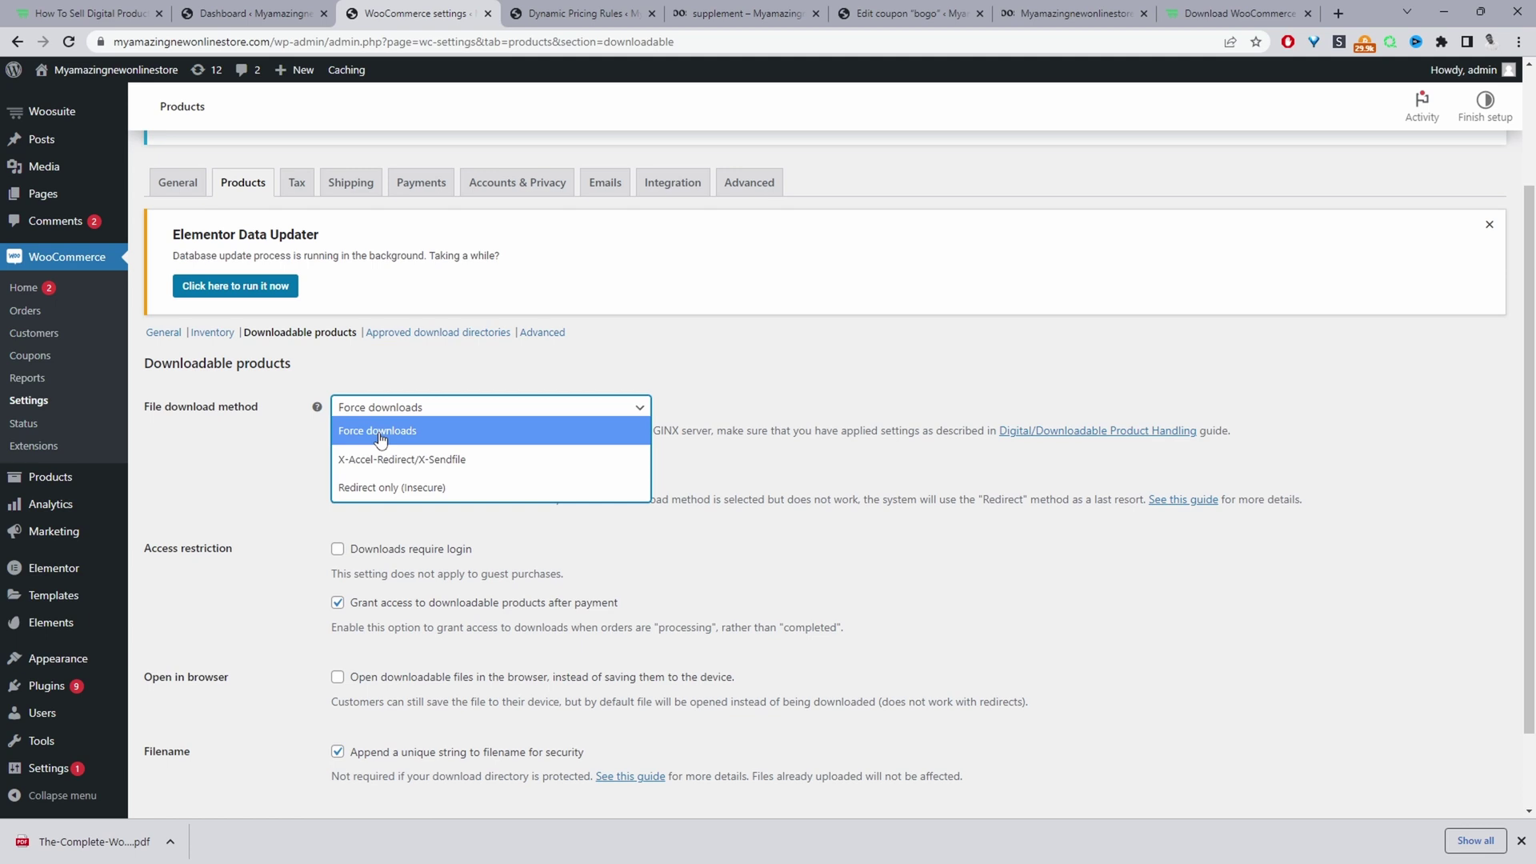
pyautogui.click(806, 376)
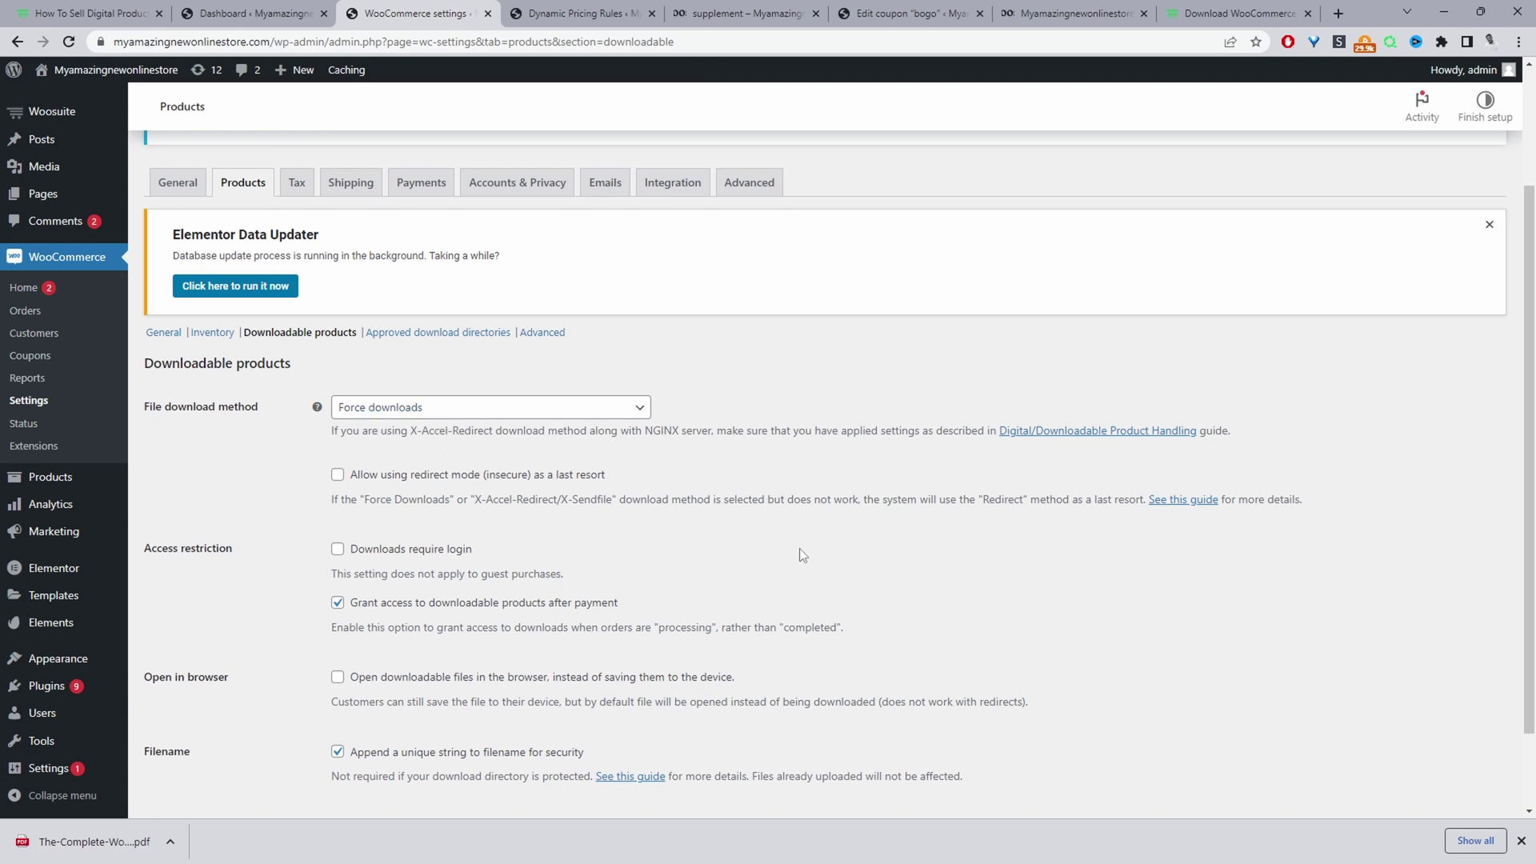
pyautogui.scroll(-2, 799, 548)
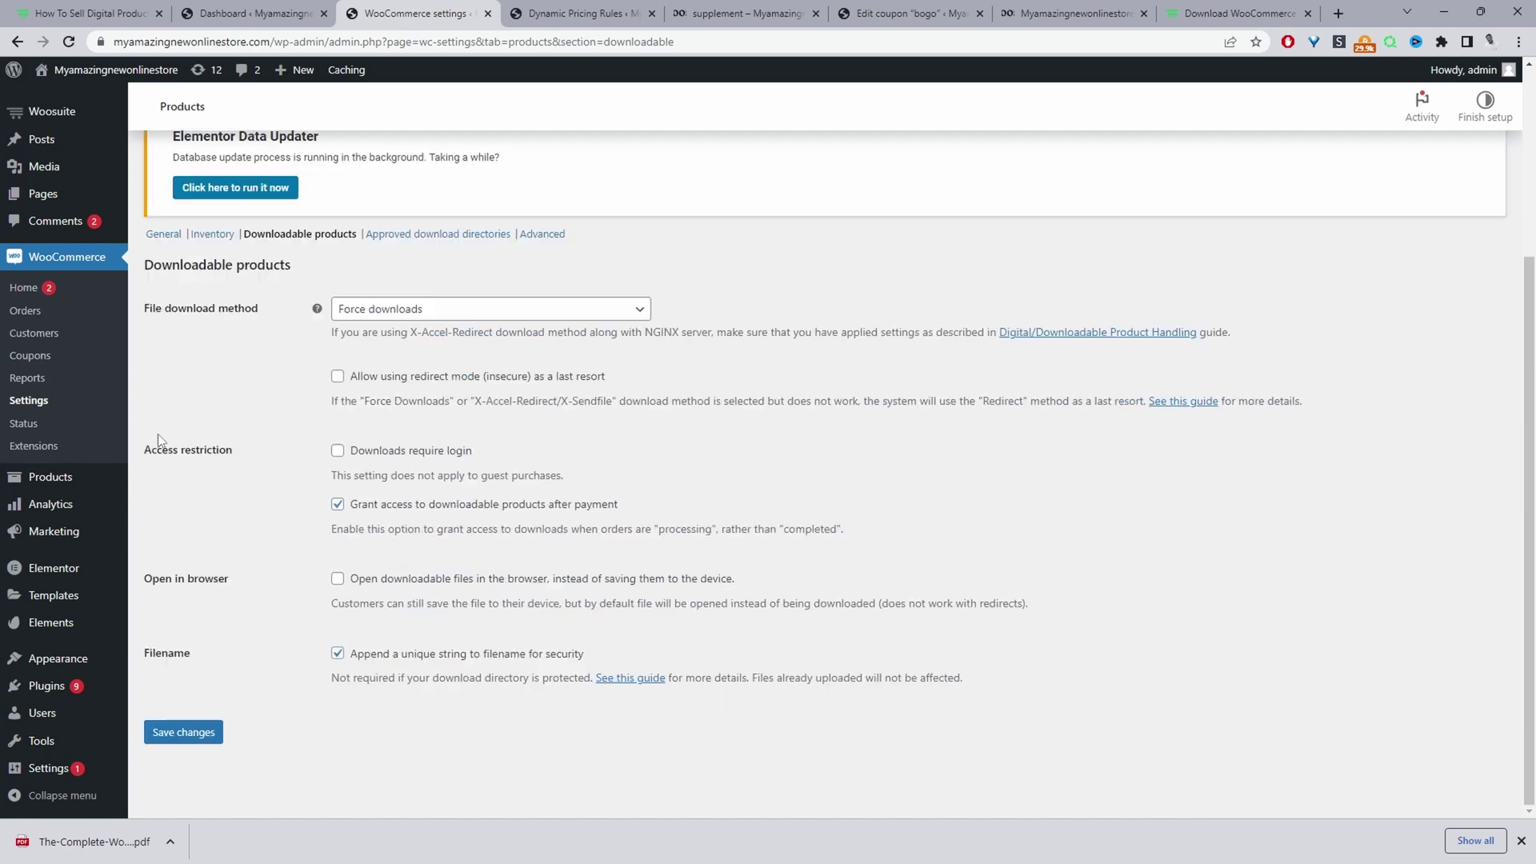
pyautogui.click(340, 453)
pyautogui.click(206, 730)
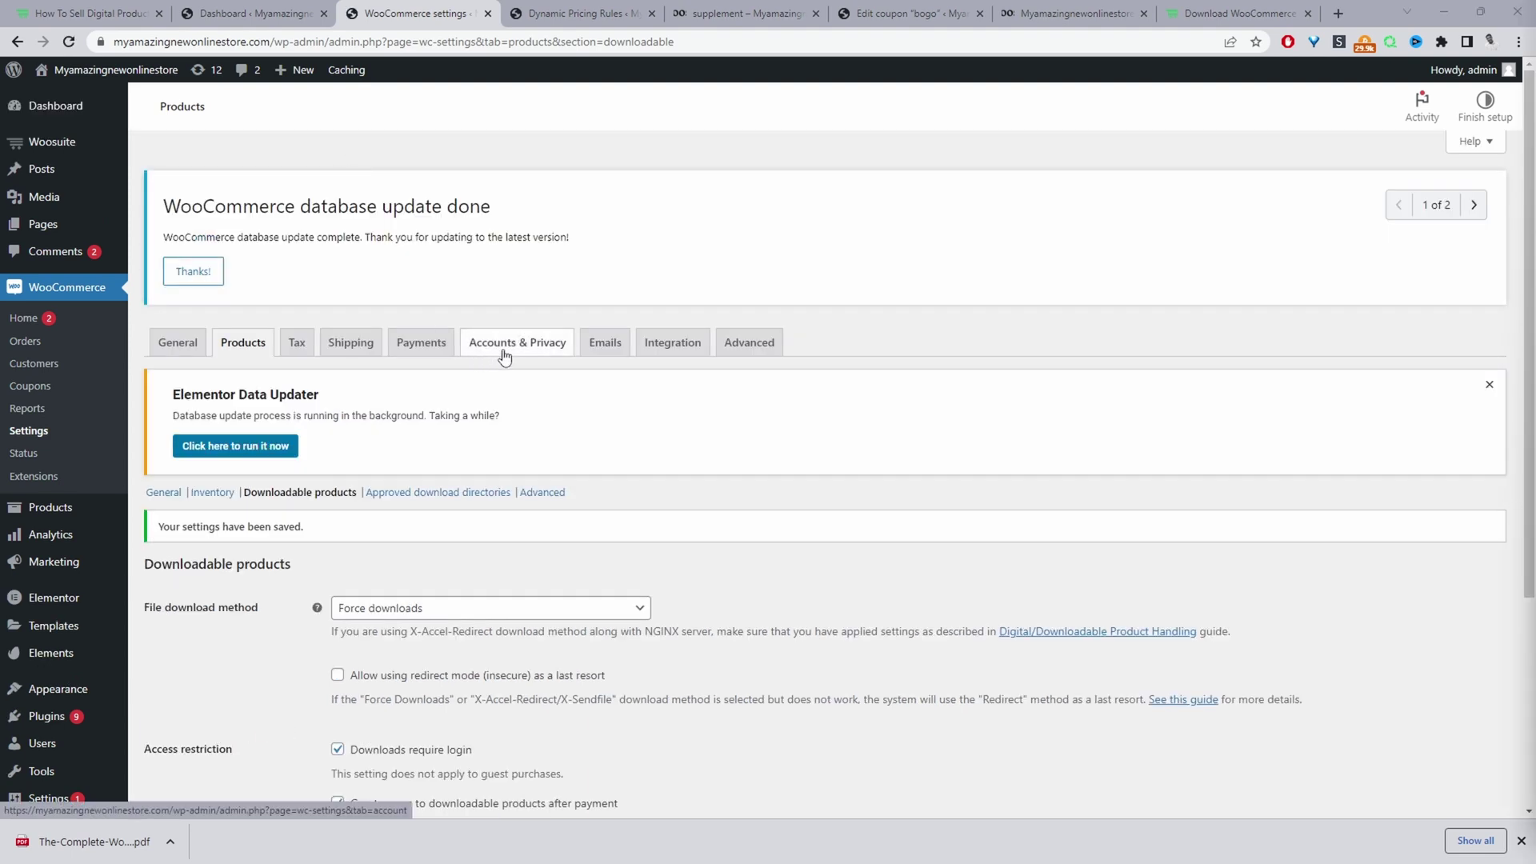
# In Accounts & Privacy, allow account creation on the My account page and save.
pyautogui.click(504, 356)
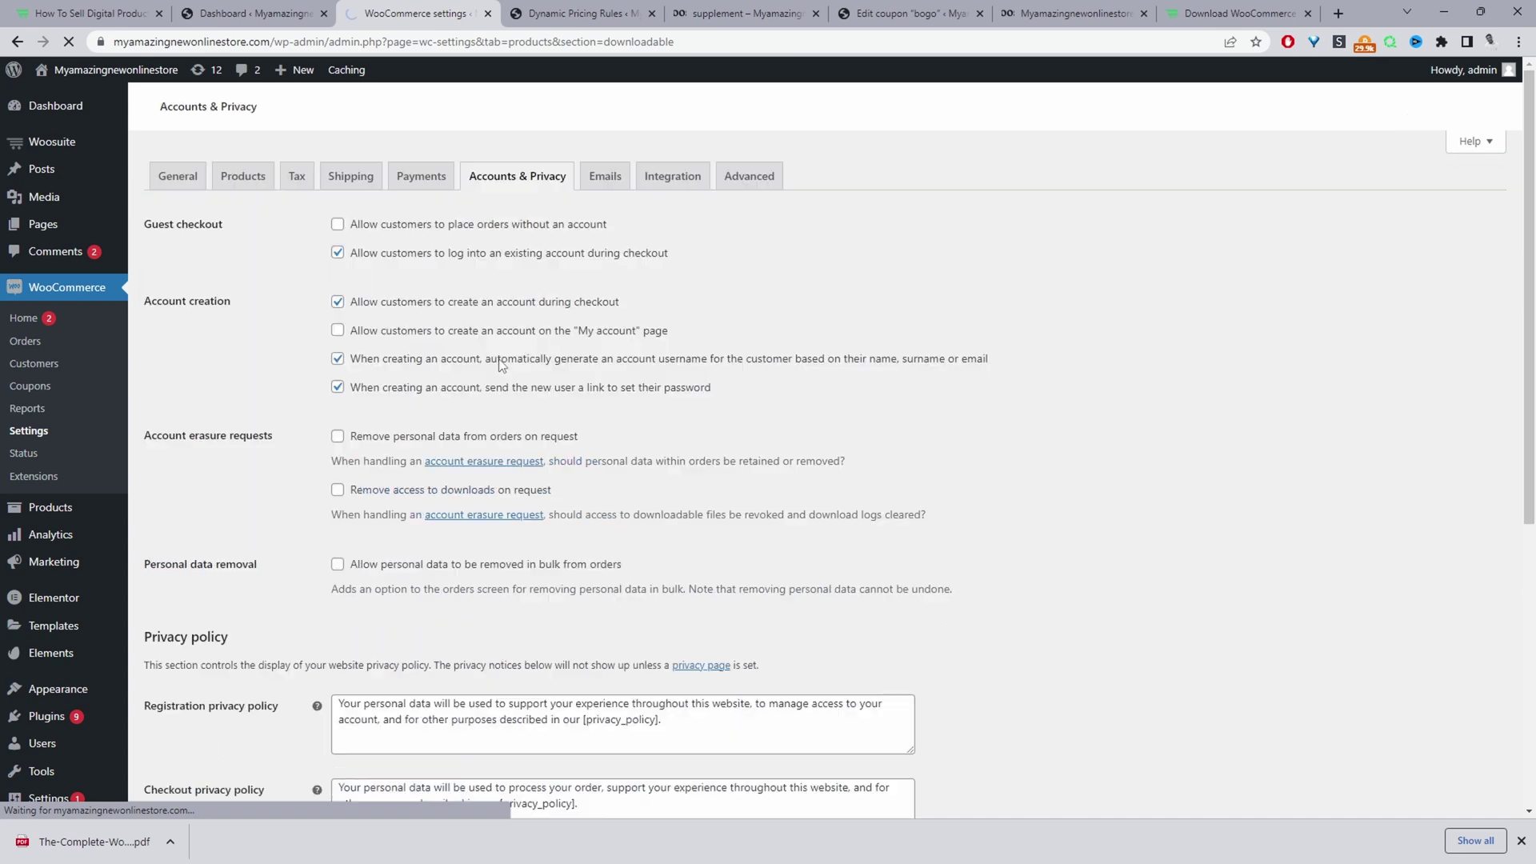
pyautogui.scroll(-2, 319, 466)
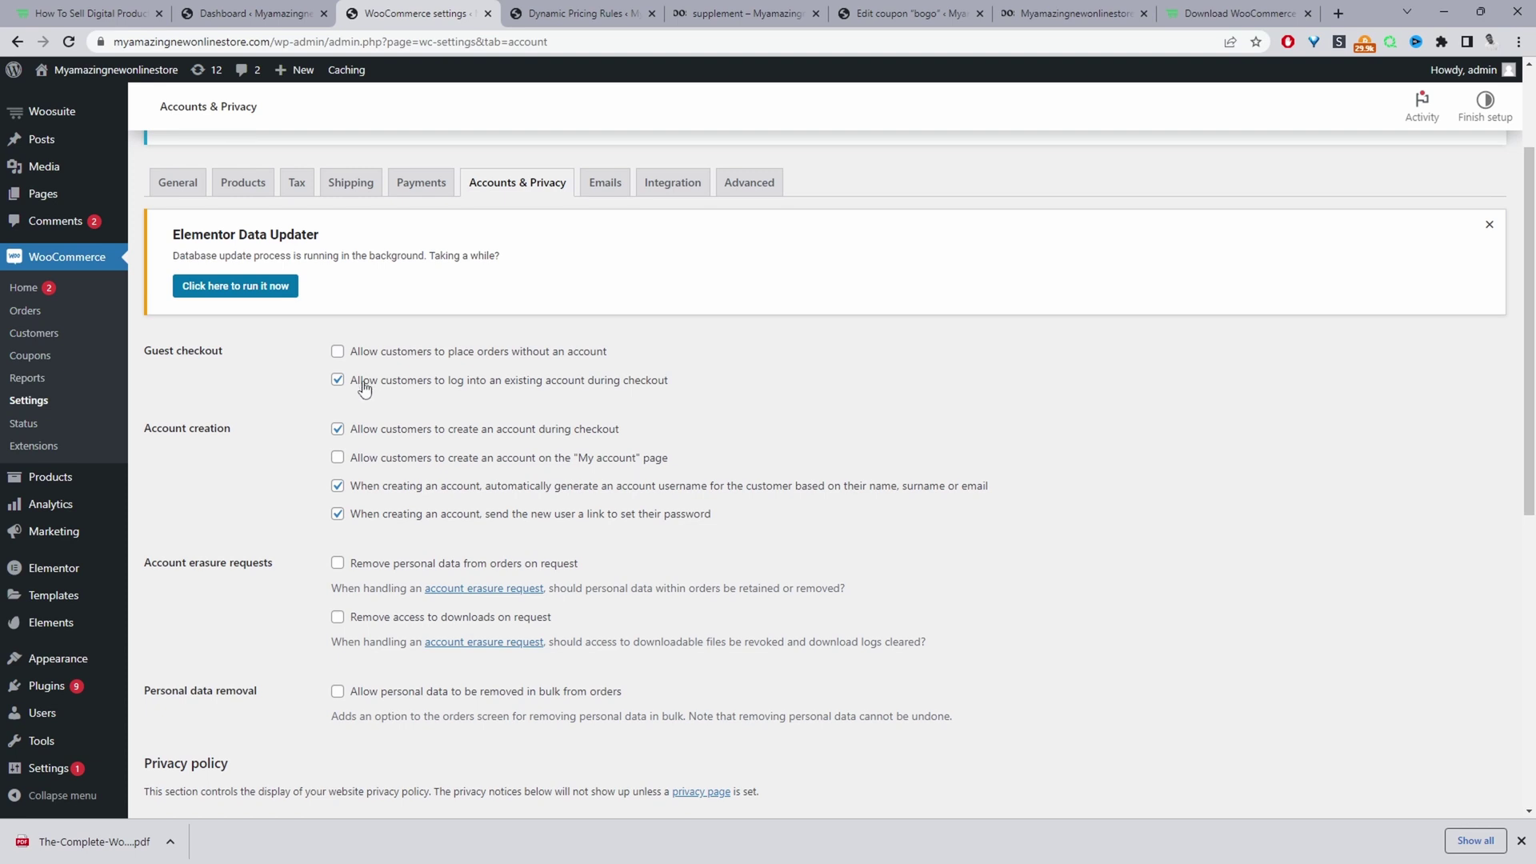
pyautogui.scroll(-1, 370, 387)
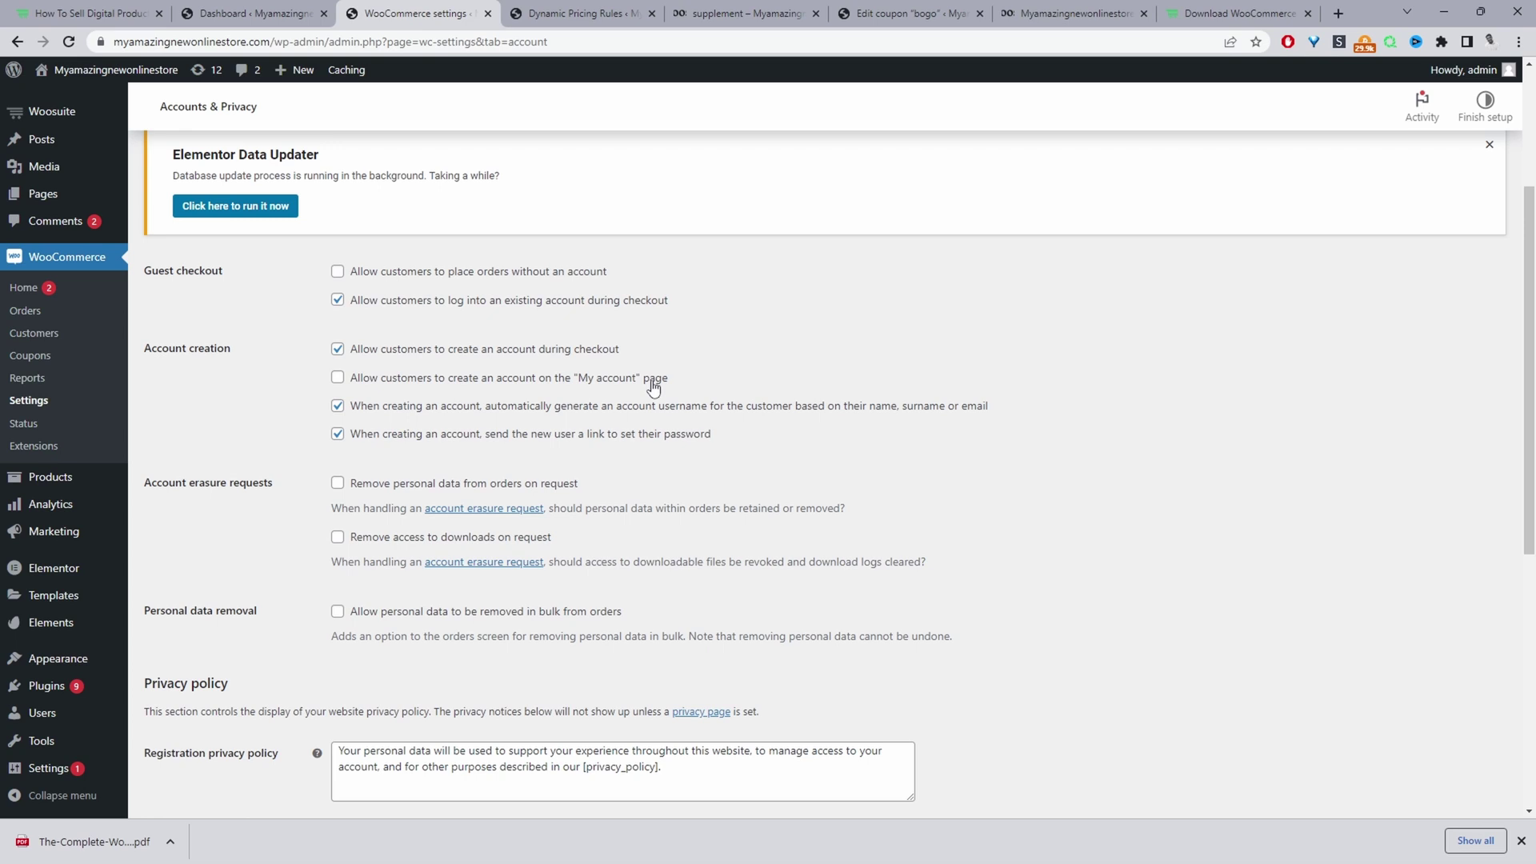
pyautogui.click(338, 378)
pyautogui.scroll(-2, 311, 533)
pyautogui.scroll(-3, 310, 535)
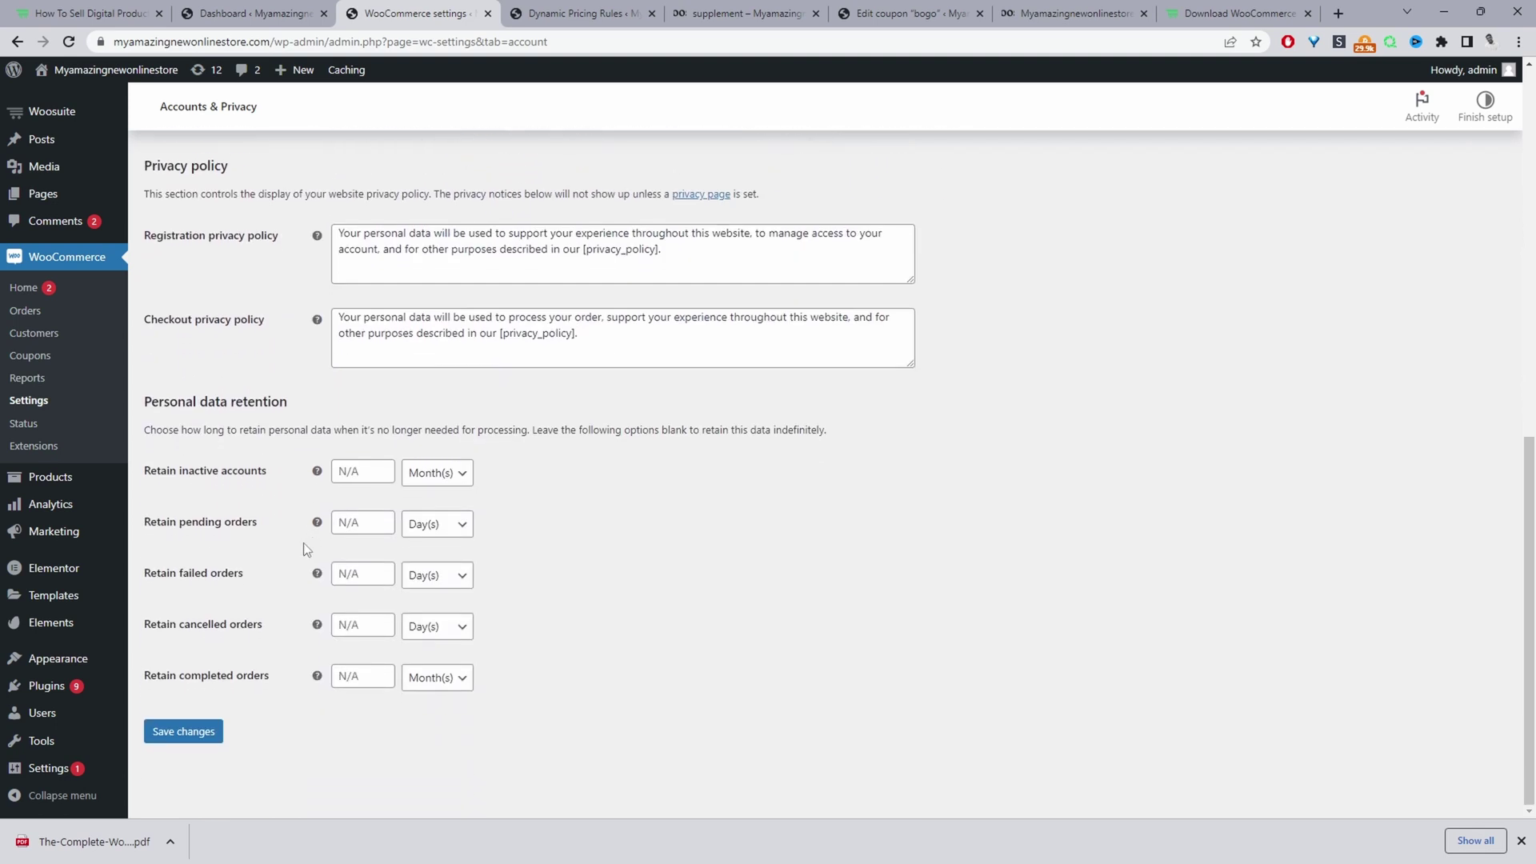
pyautogui.click(180, 732)
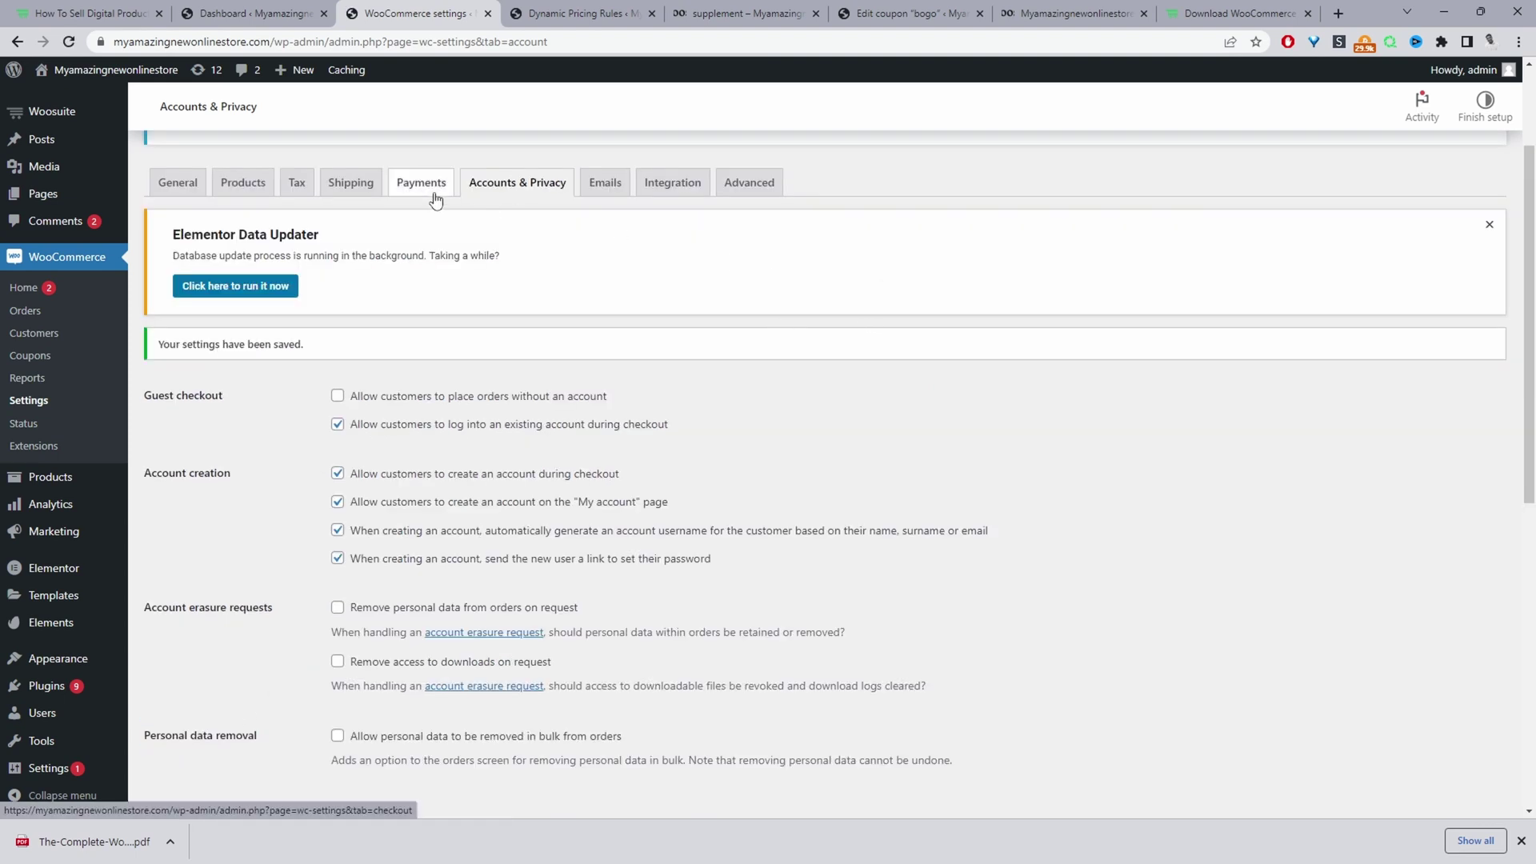
# Review payments: Direct bank transfer and Check payments enabled, Cash on delivery off.
pyautogui.click(433, 200)
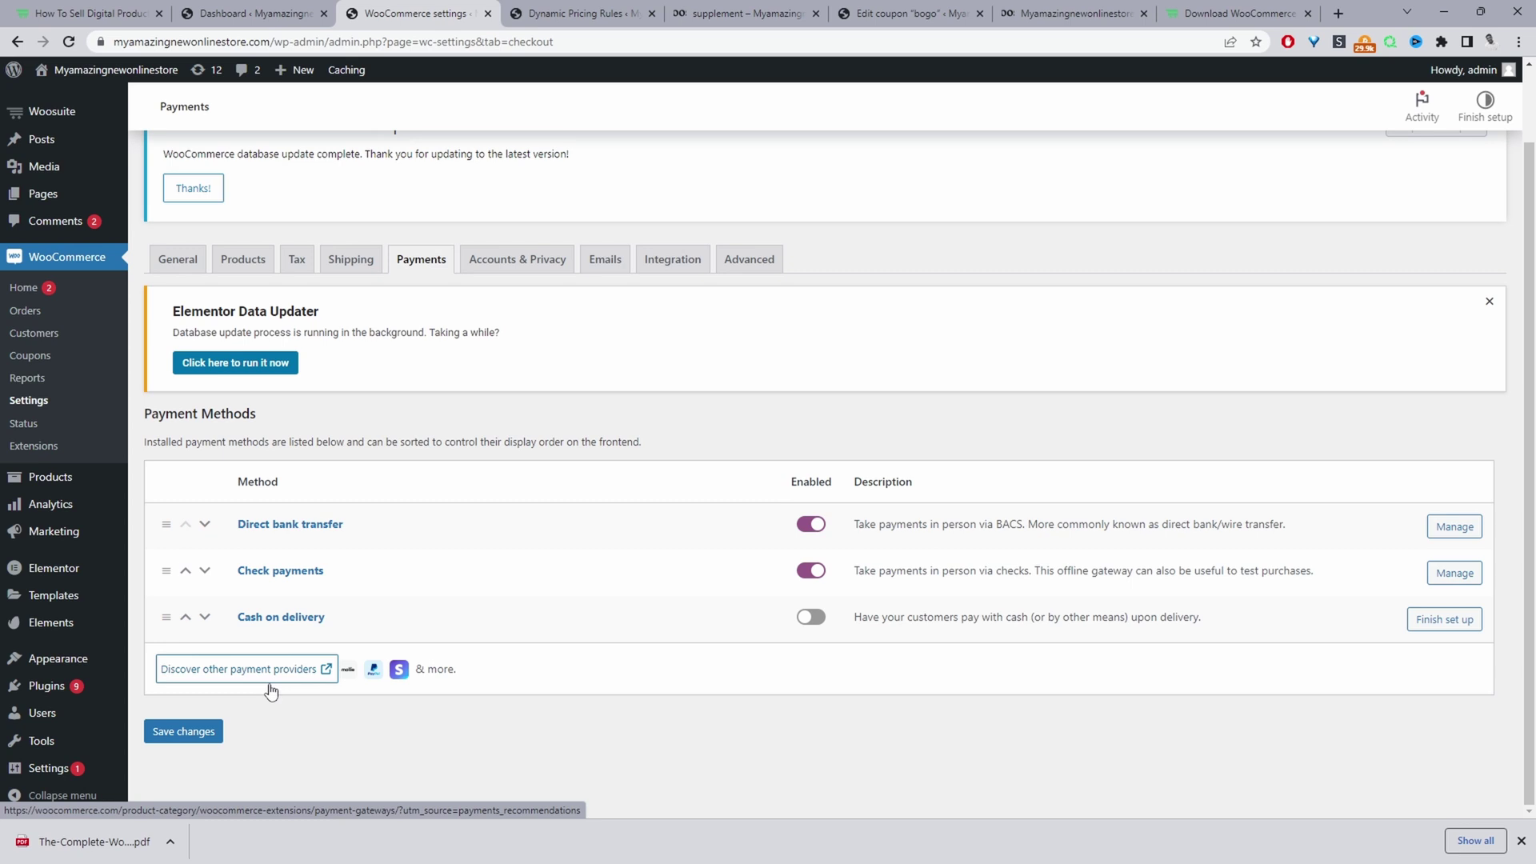
pyautogui.moveTo(79, 690)
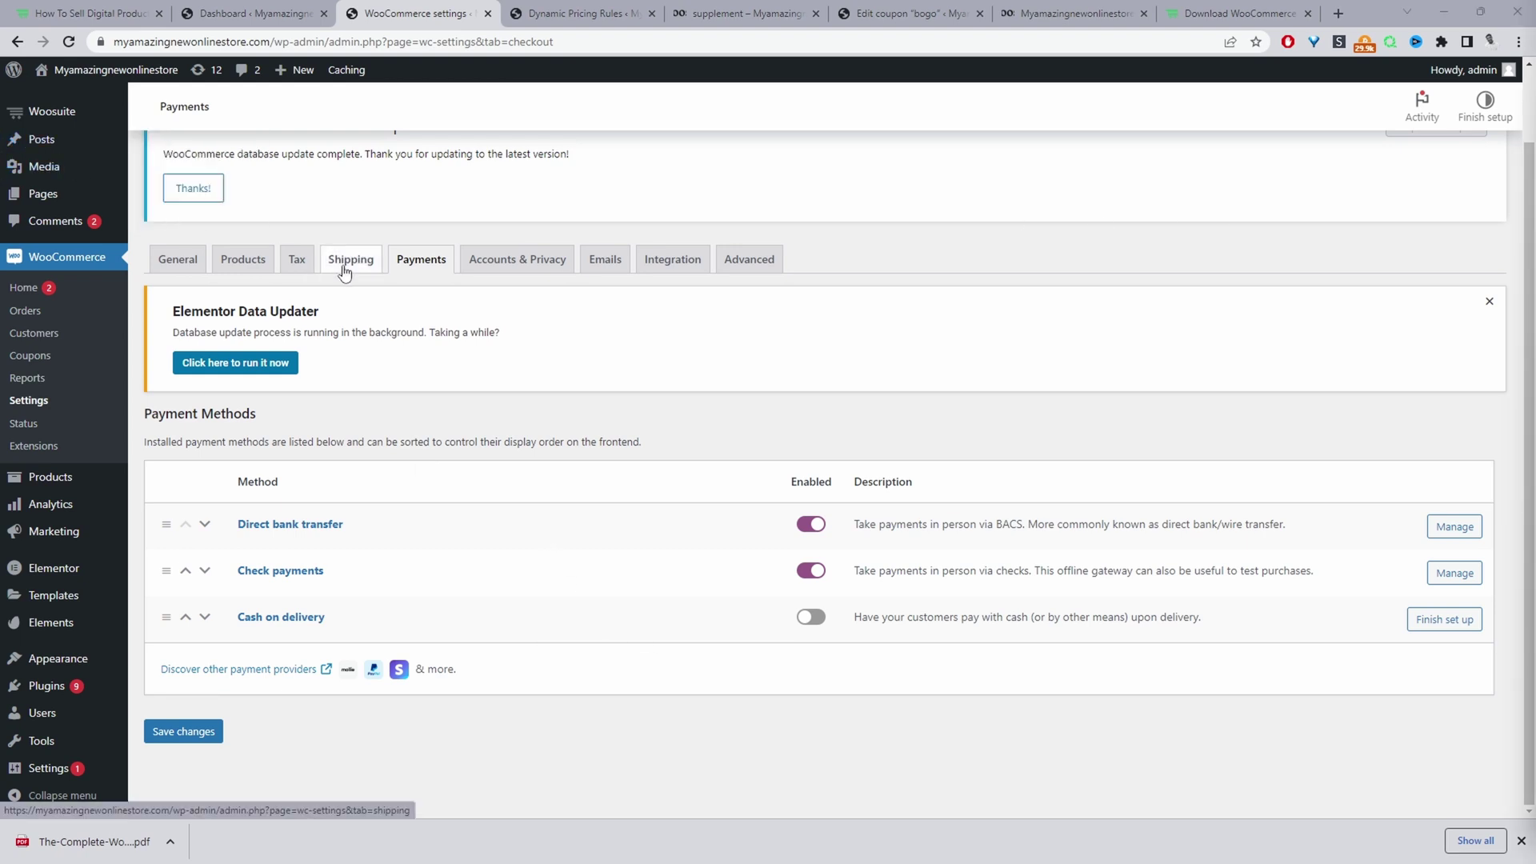
pyautogui.moveTo(72, 484)
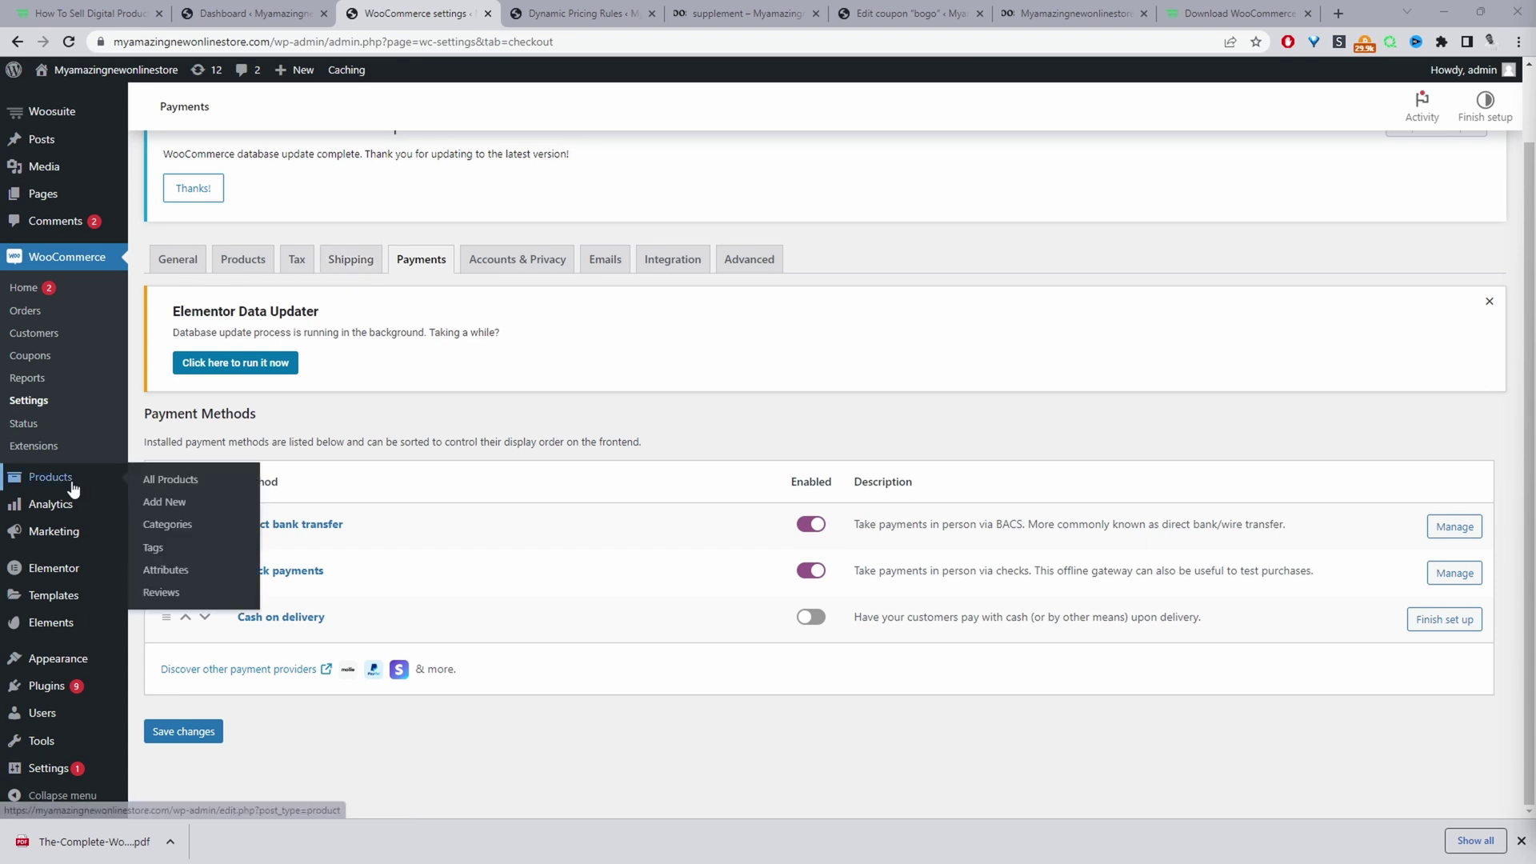
# Open My Awesome Book from All Products and look over its title and description.
pyautogui.click(166, 483)
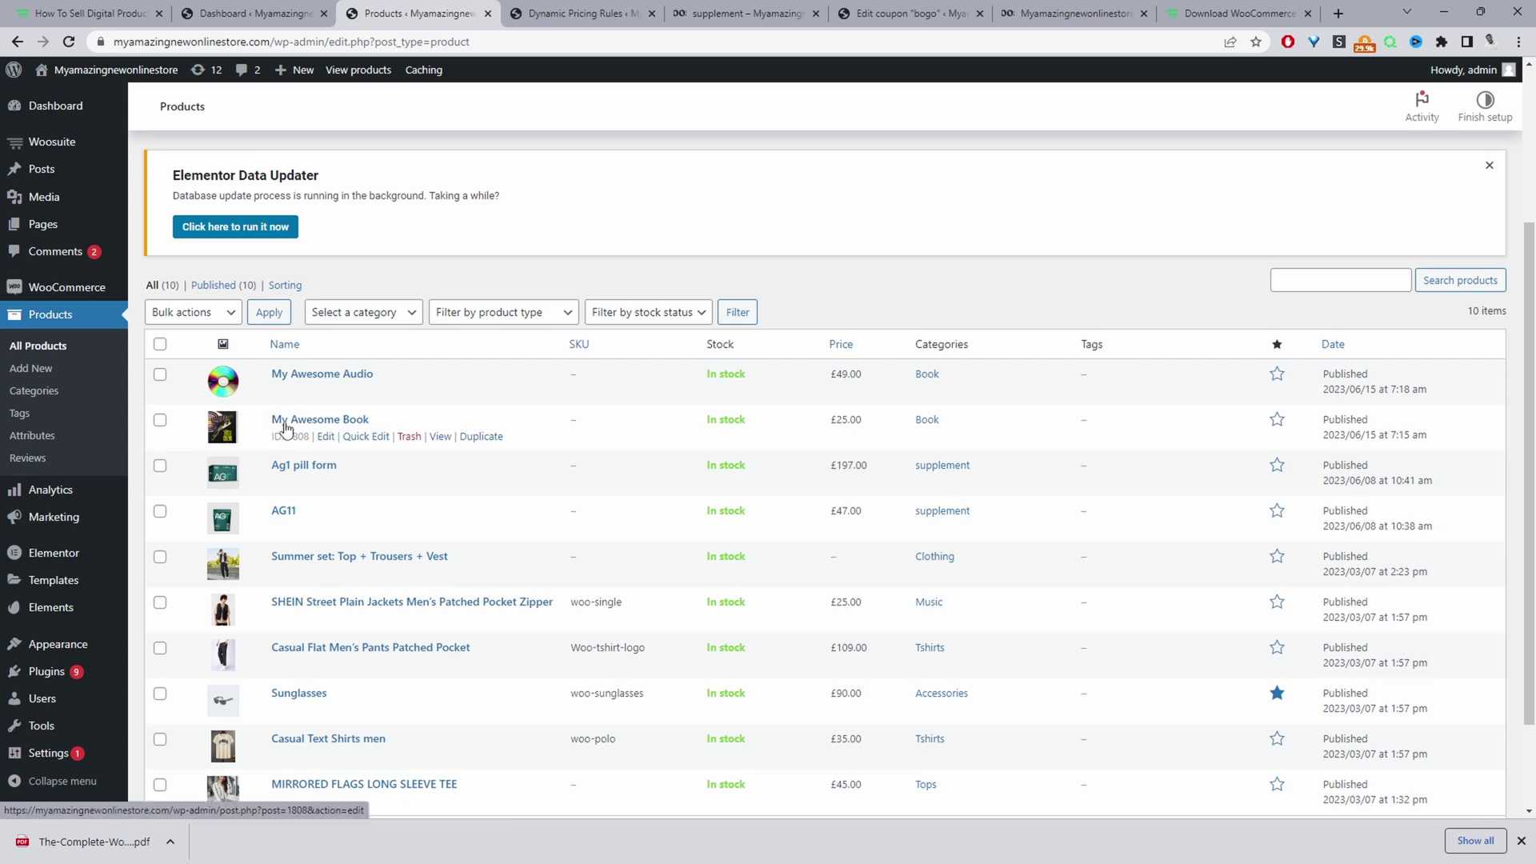
pyautogui.click(324, 438)
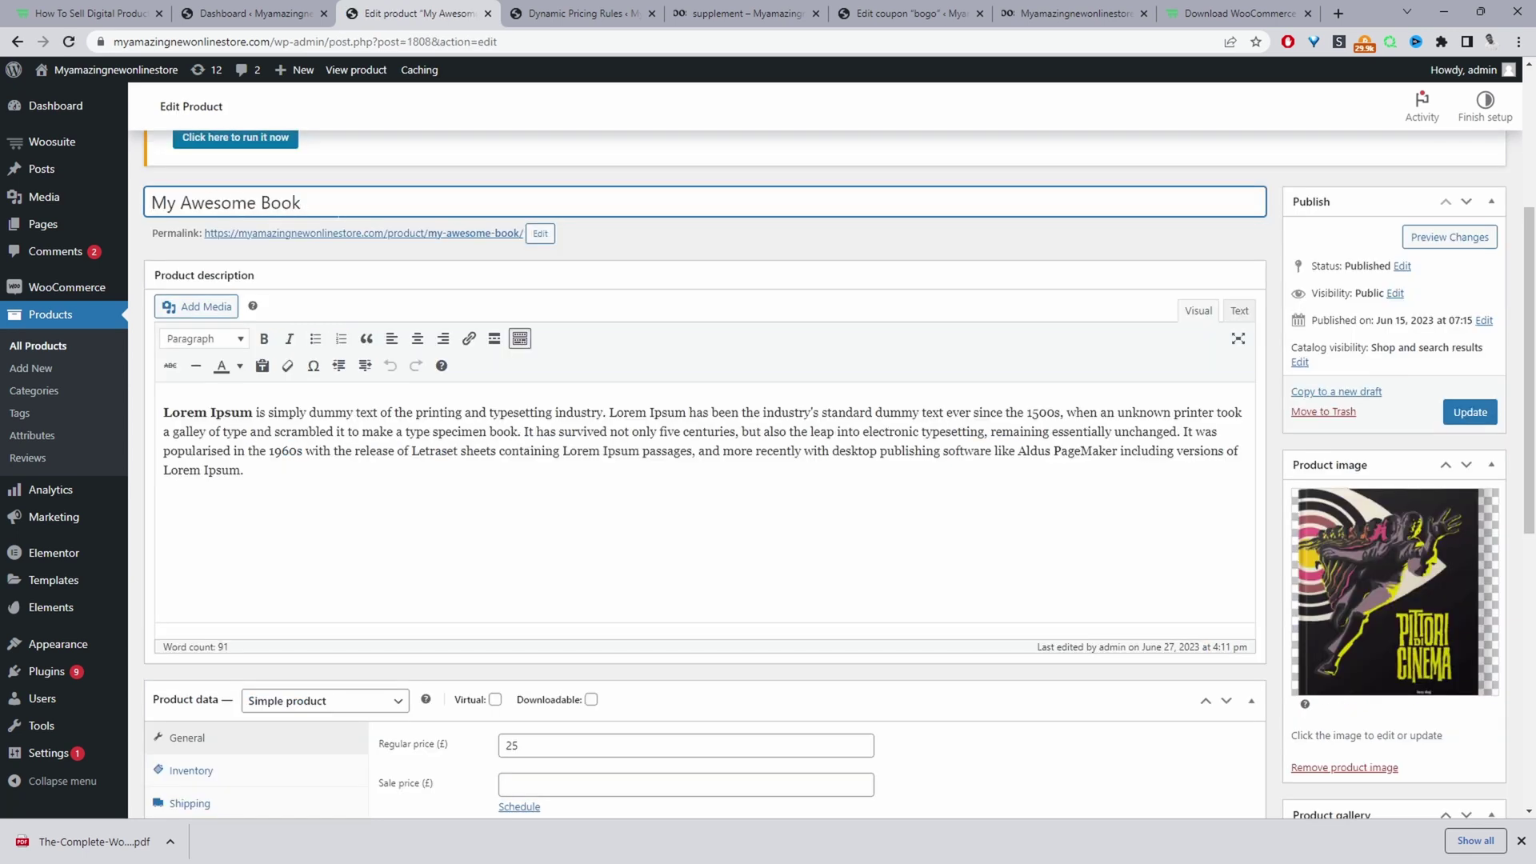
pyautogui.moveTo(324, 204); pyautogui.dragTo(171, 200)
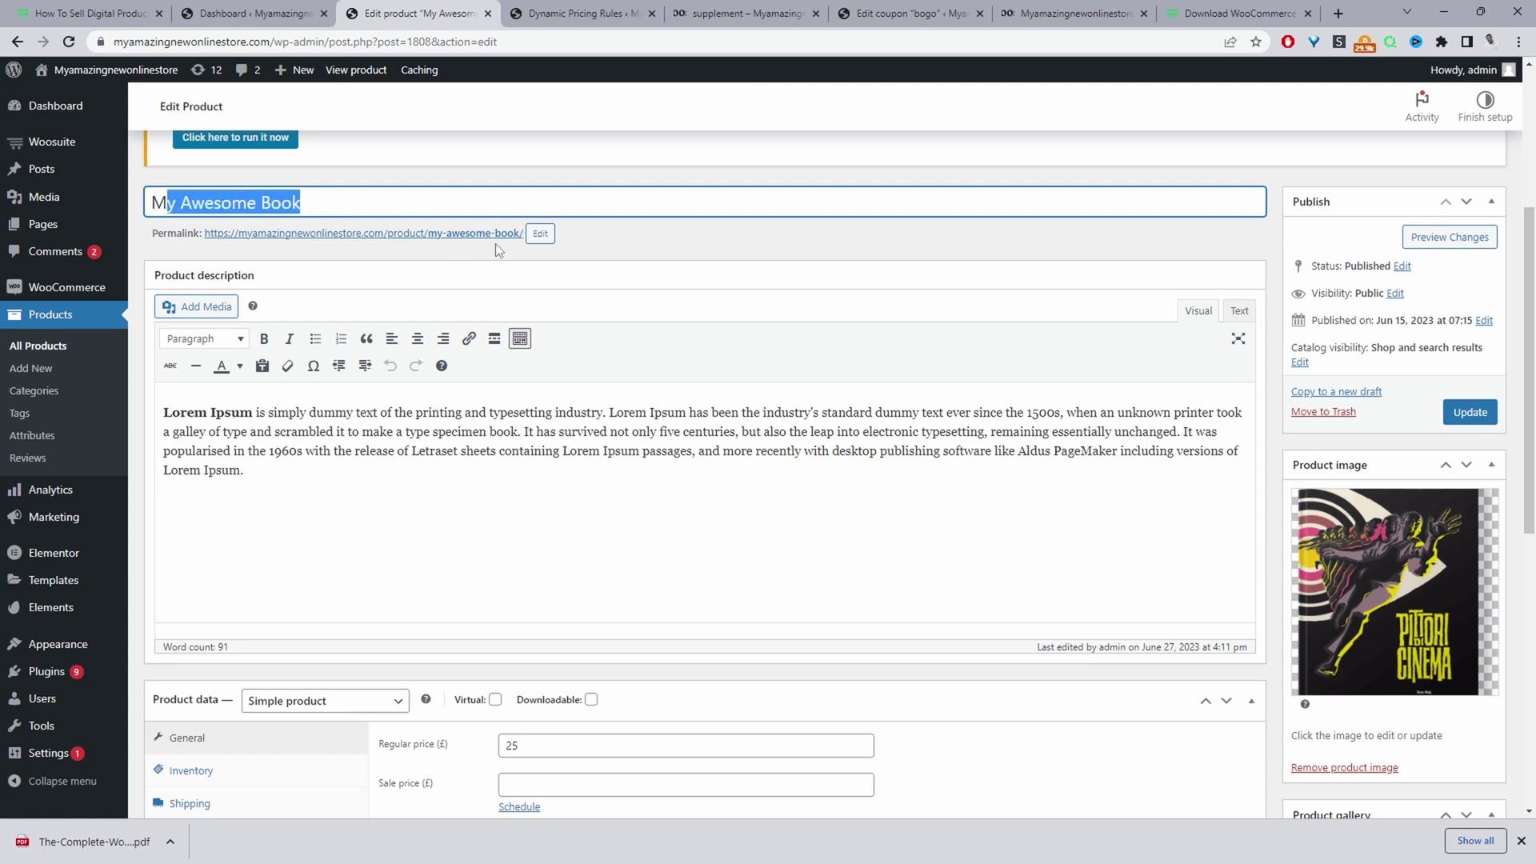
pyautogui.scroll(-2, 594, 296)
pyautogui.tripleClick(504, 286)
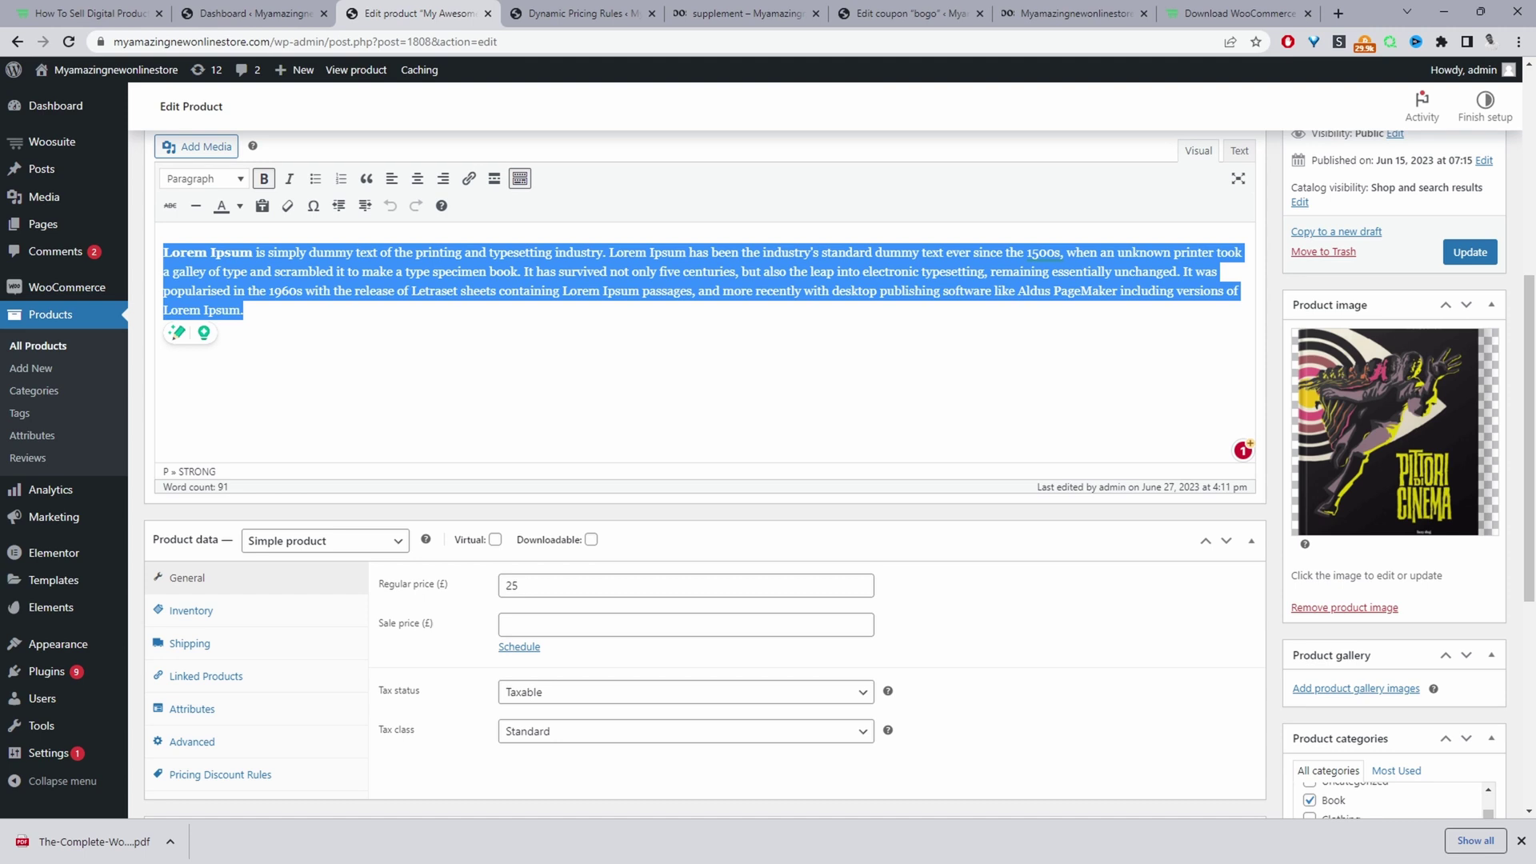
pyautogui.scroll(-1, 532, 406)
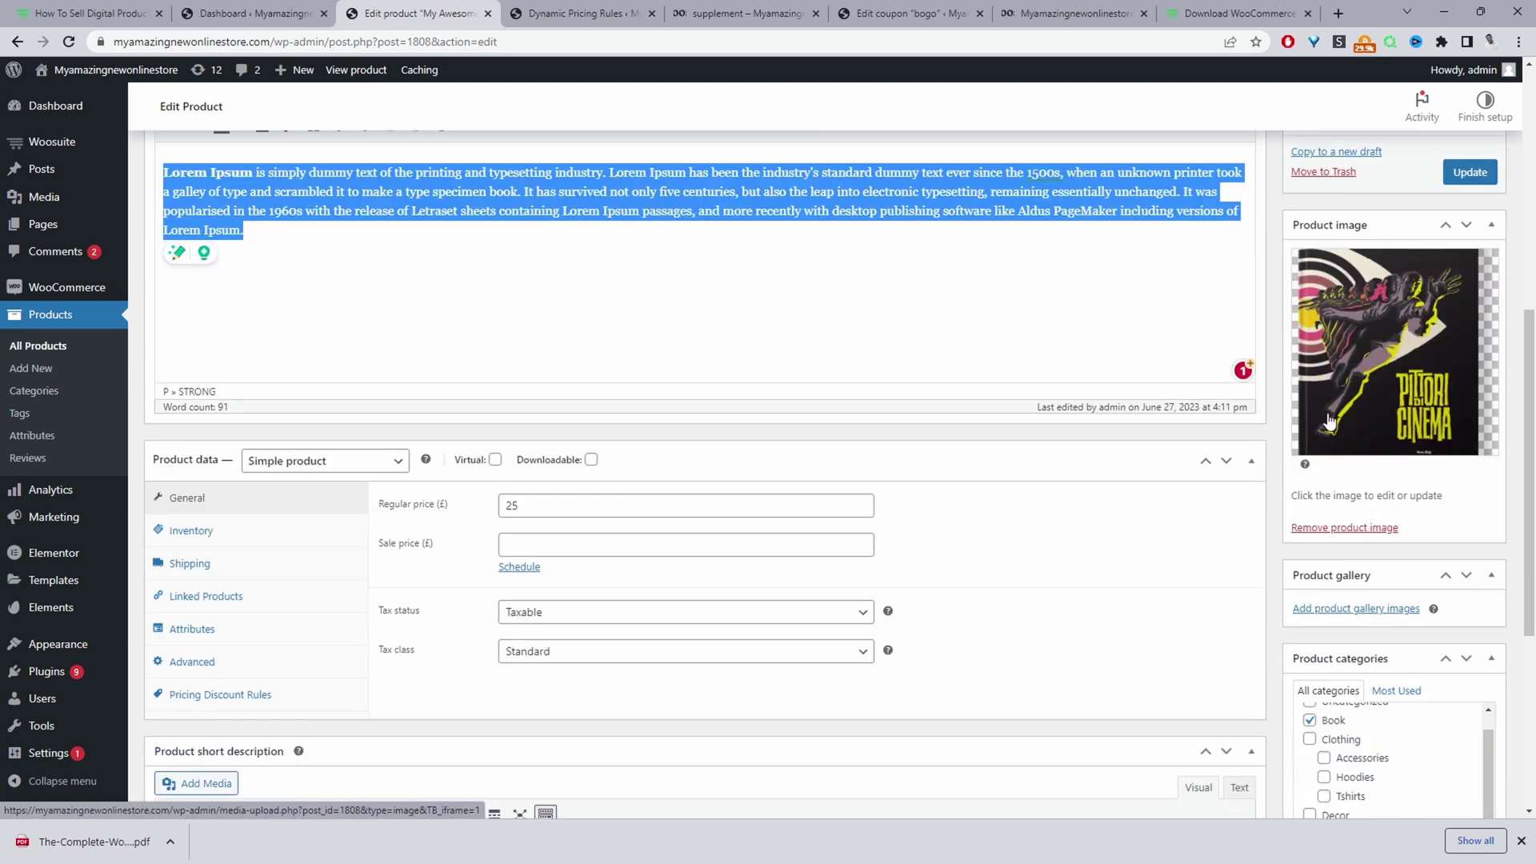
# Replace the product image with the Pittori Cinema image from the media library.
pyautogui.click(1370, 534)
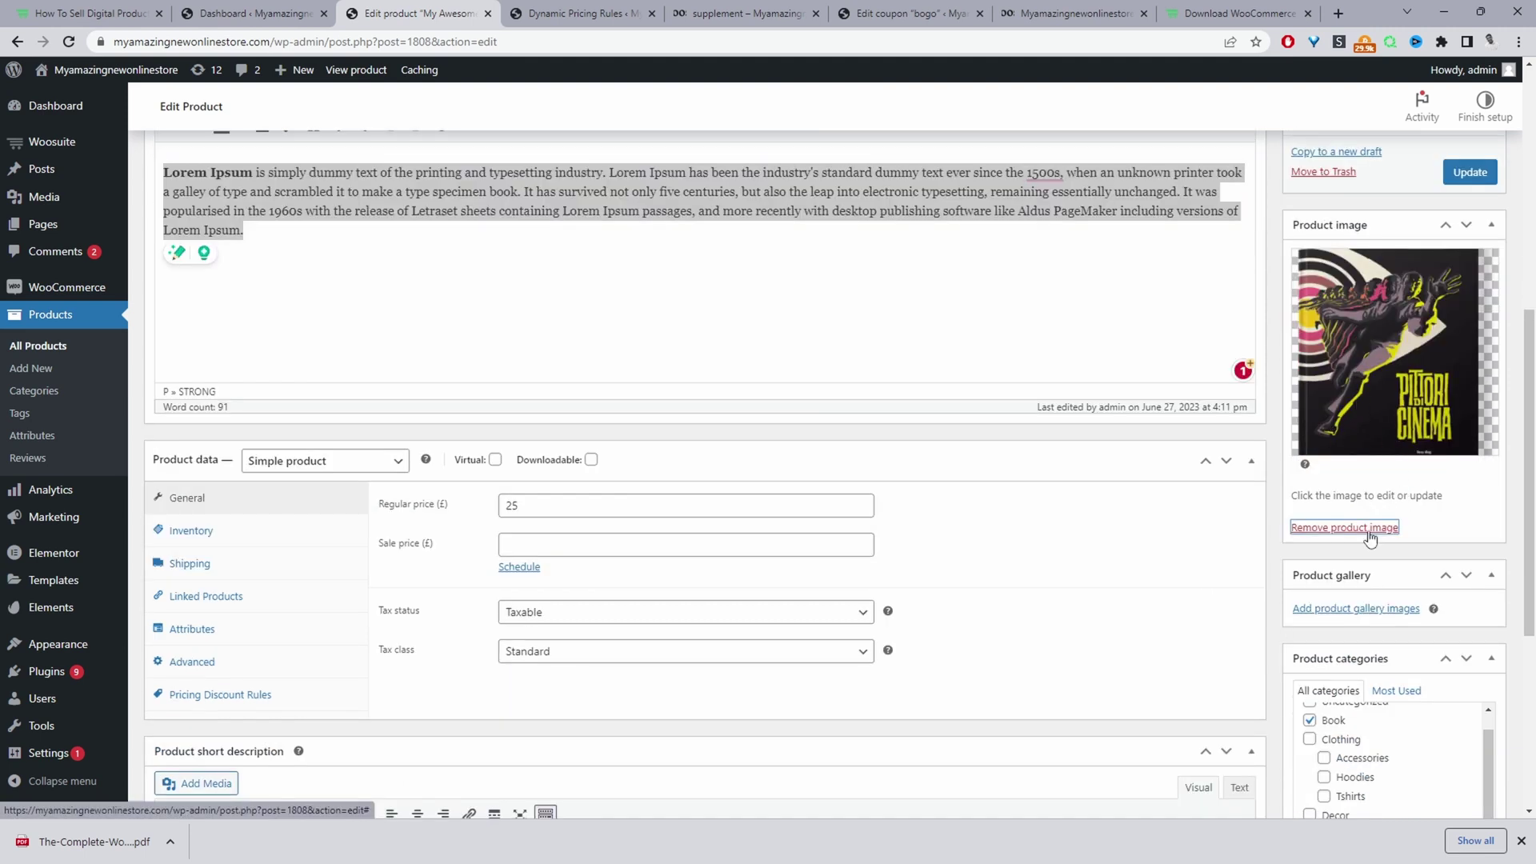
pyautogui.click(1344, 257)
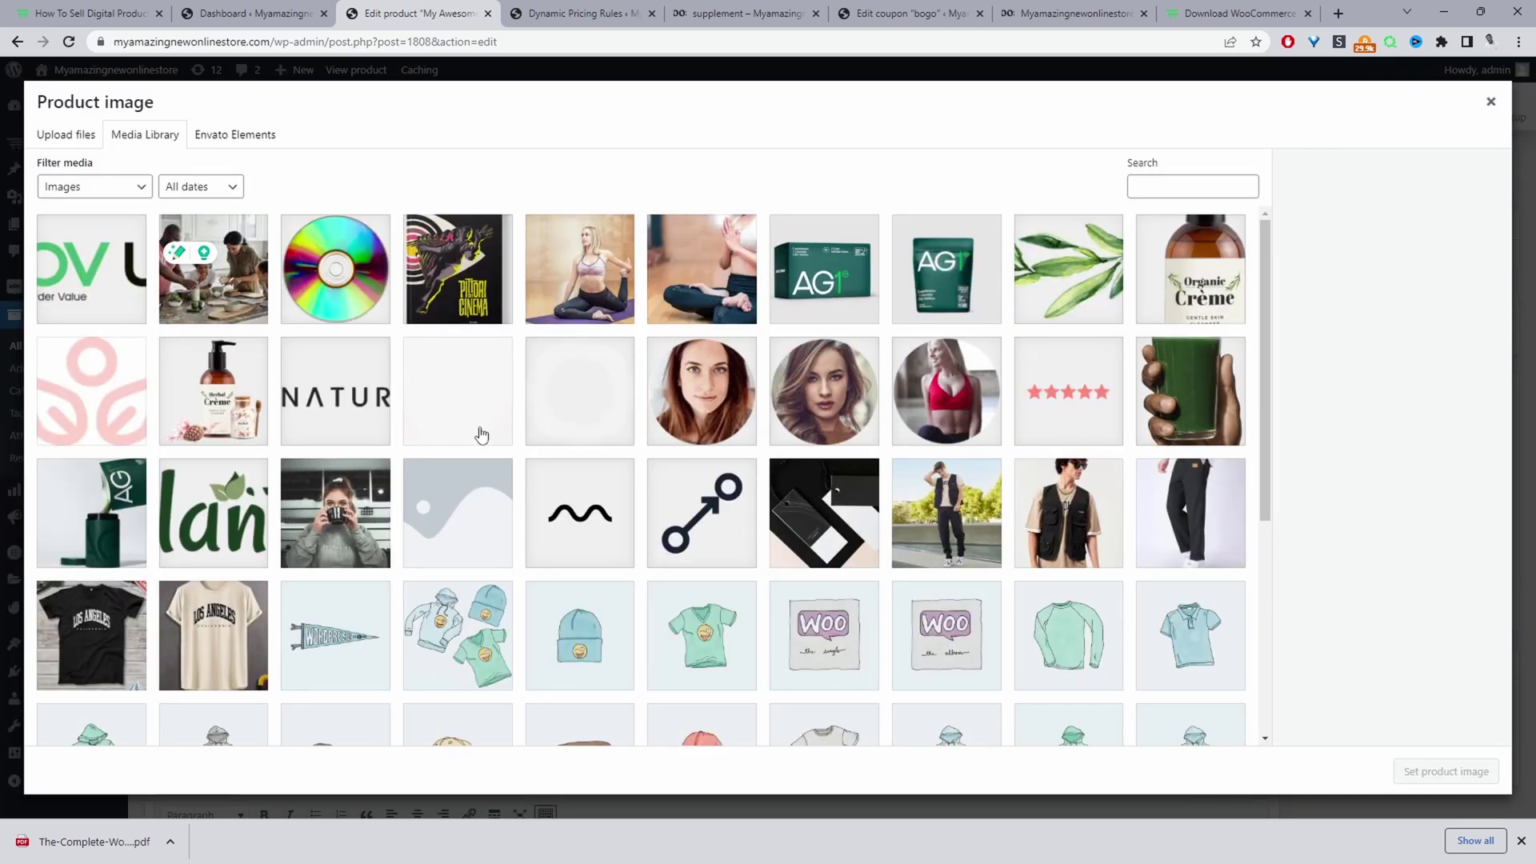
pyautogui.scroll(-5, 292, 395)
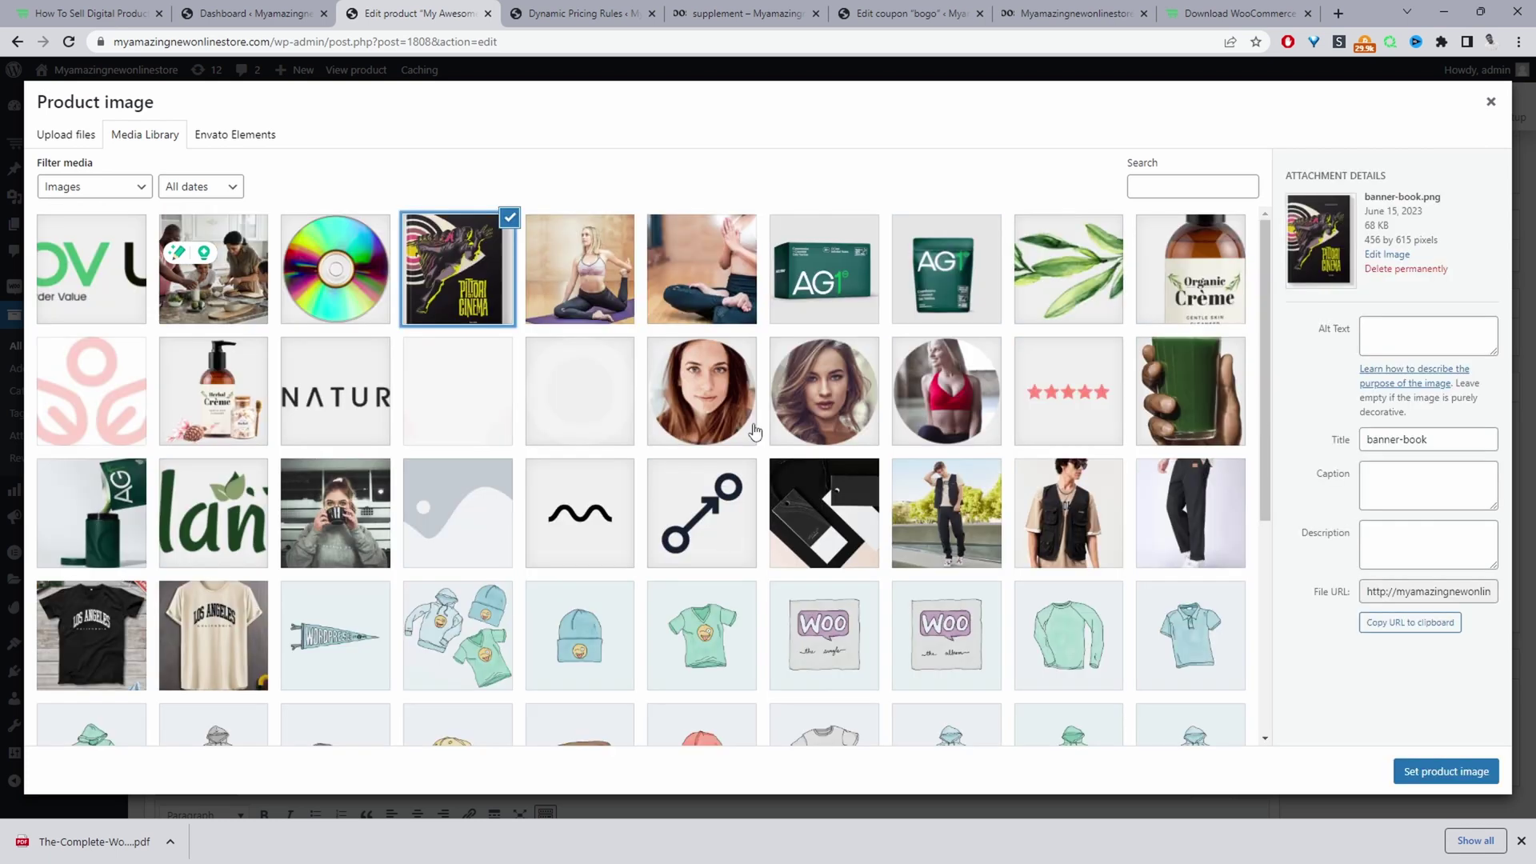
pyautogui.click(1432, 771)
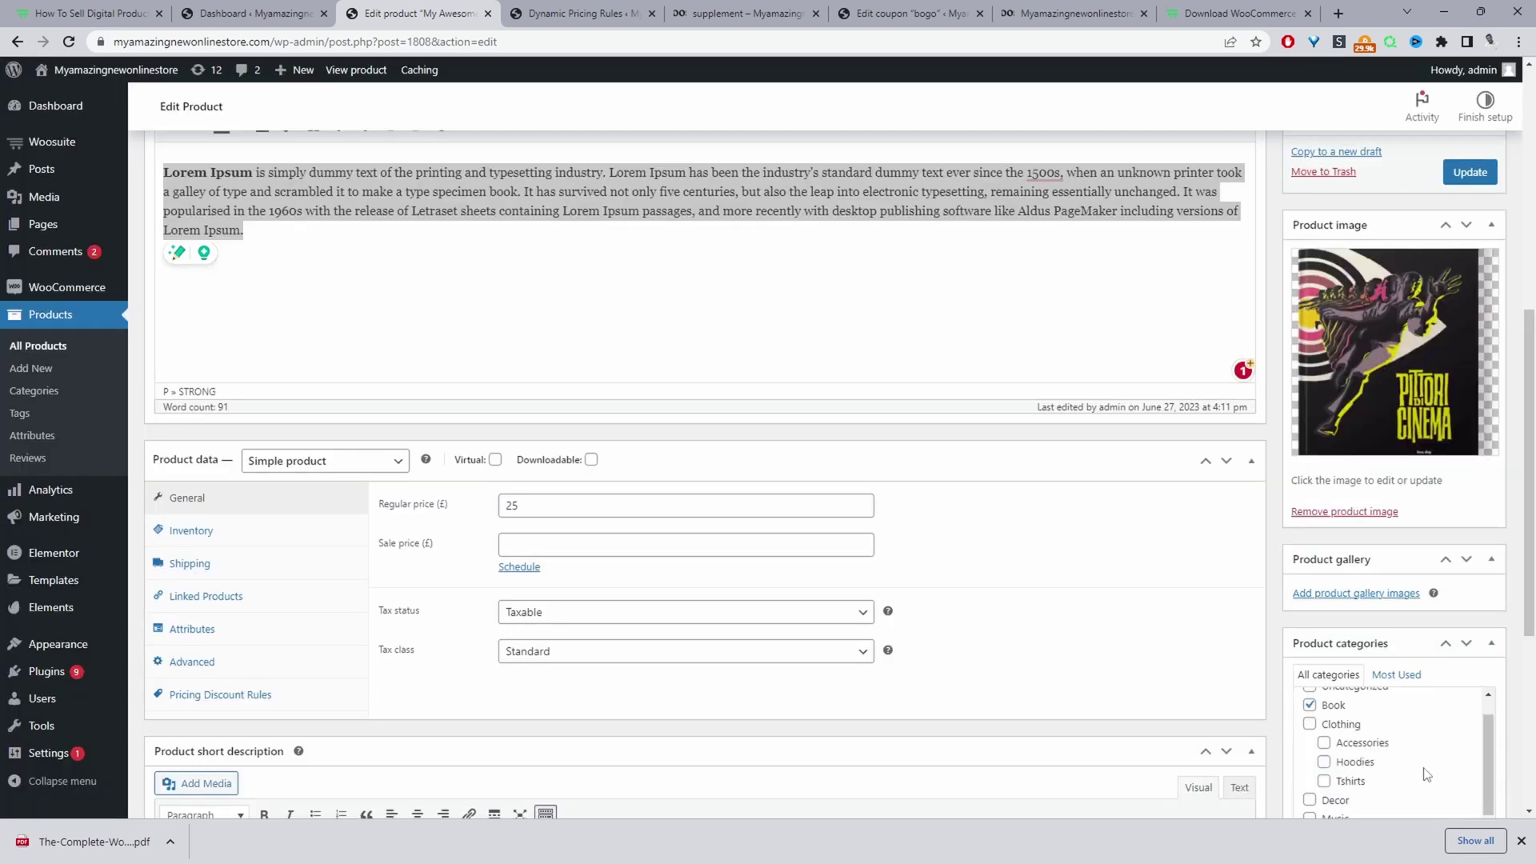
pyautogui.scroll(-4, 1421, 771)
pyautogui.scroll(1, 1446, 520)
pyautogui.scroll(2, 164, 300)
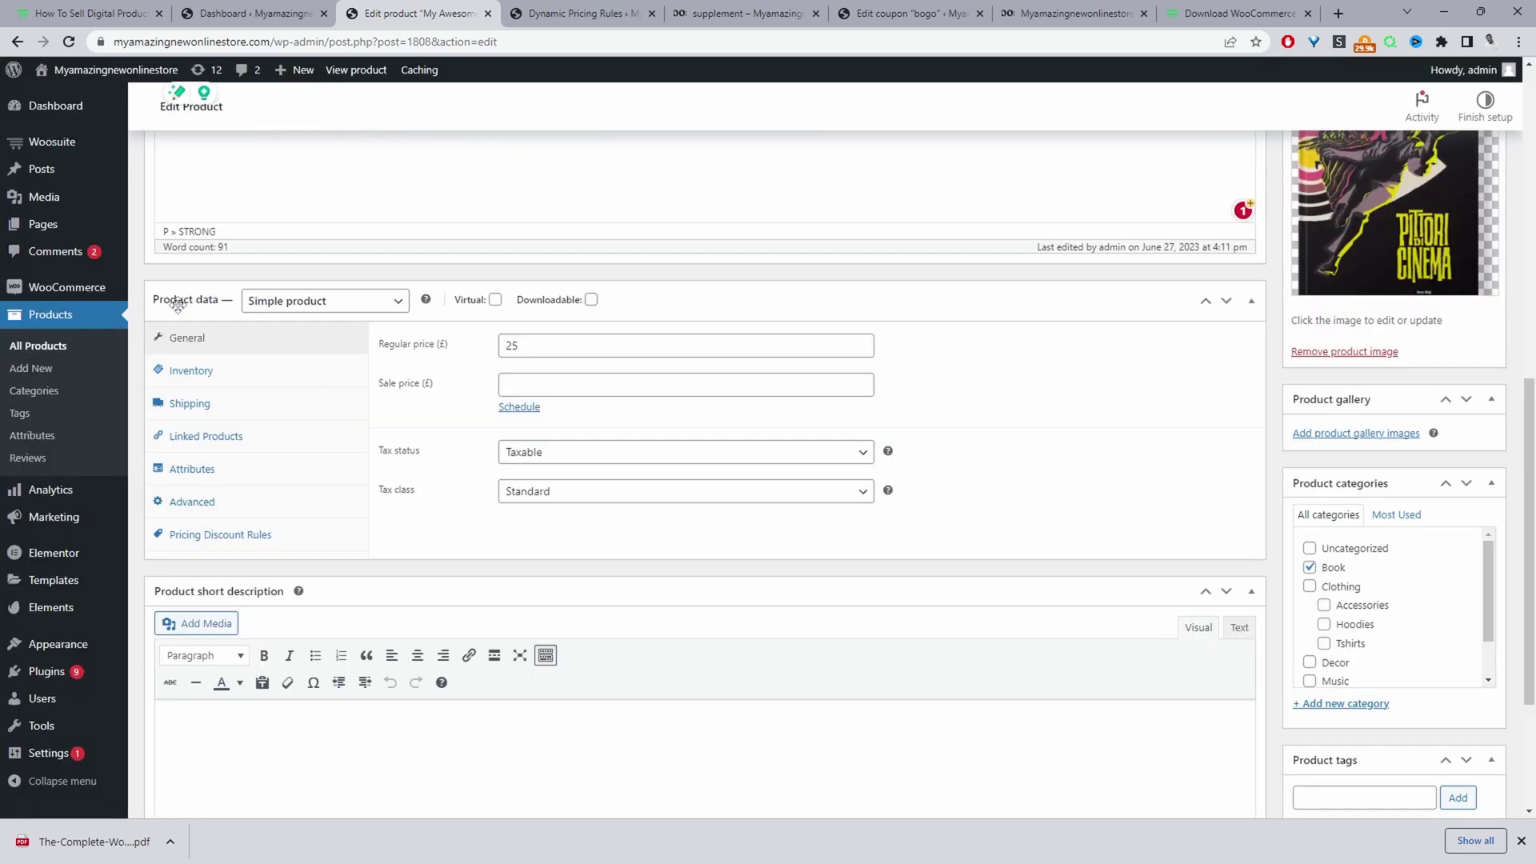
pyautogui.click(276, 310)
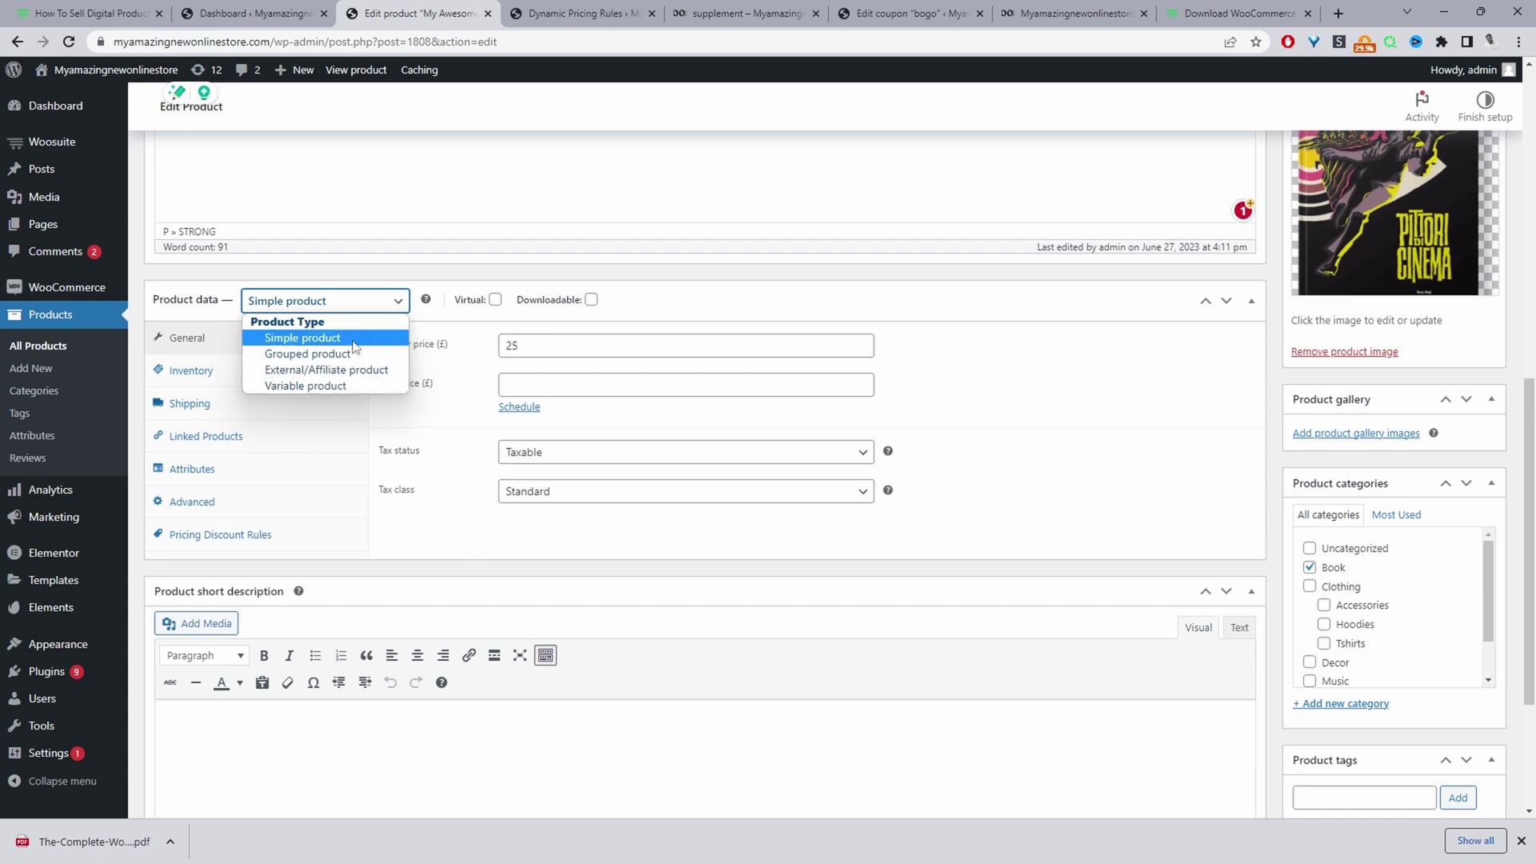
pyautogui.click(323, 340)
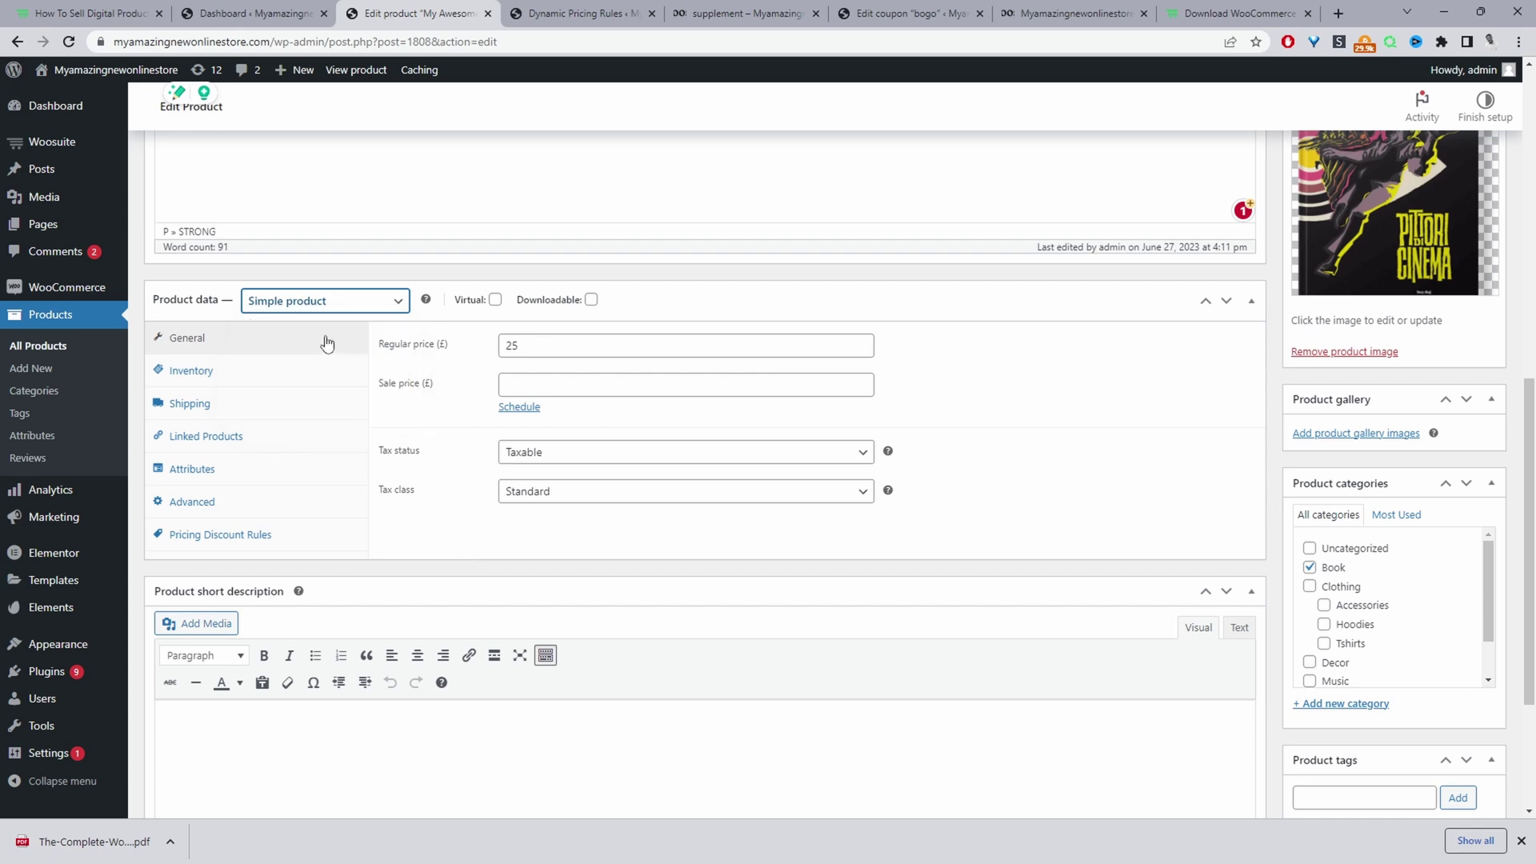
pyautogui.click(514, 346)
# Check the regular price of 25 and leave the sale price empty.
pyautogui.moveTo(557, 345); pyautogui.dragTo(408, 337)
pyautogui.click(520, 385)
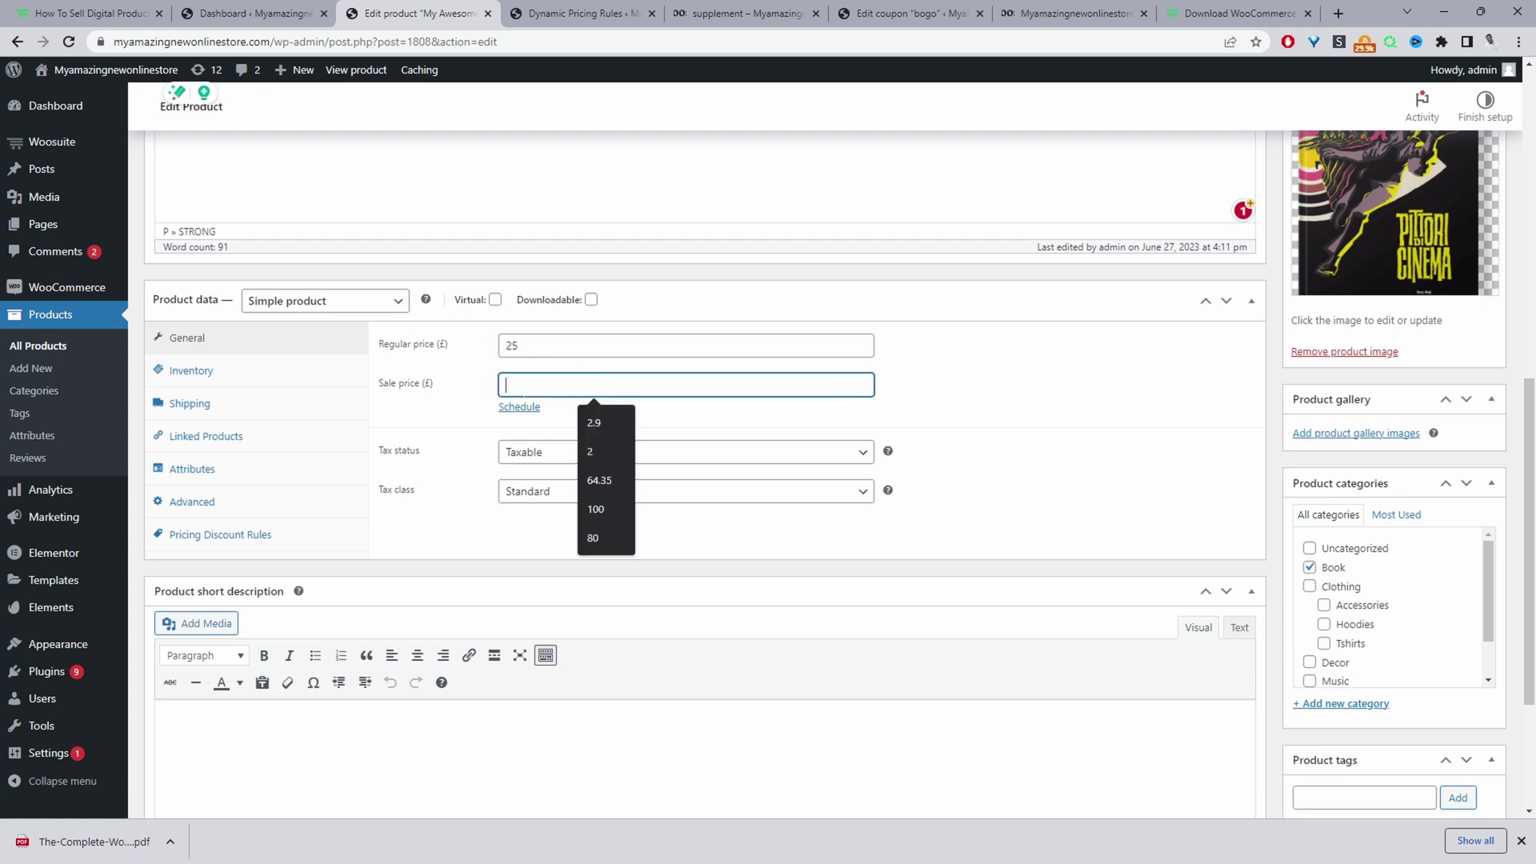
pyautogui.click(476, 414)
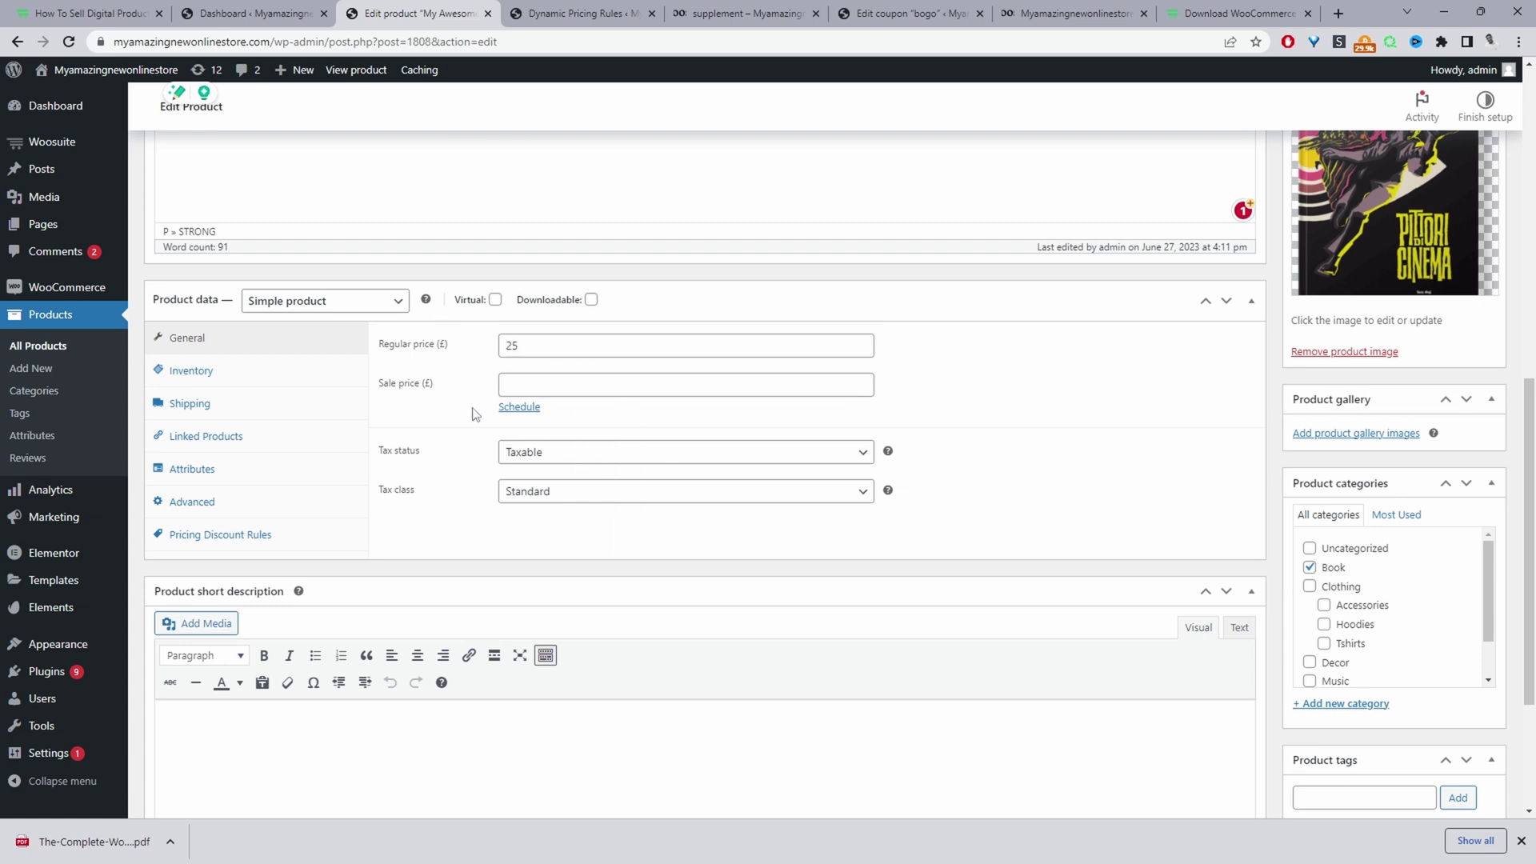
# Mark the book Virtual and Downloadable and upload the Shakespeare PDF as its download file.
pyautogui.click(495, 300)
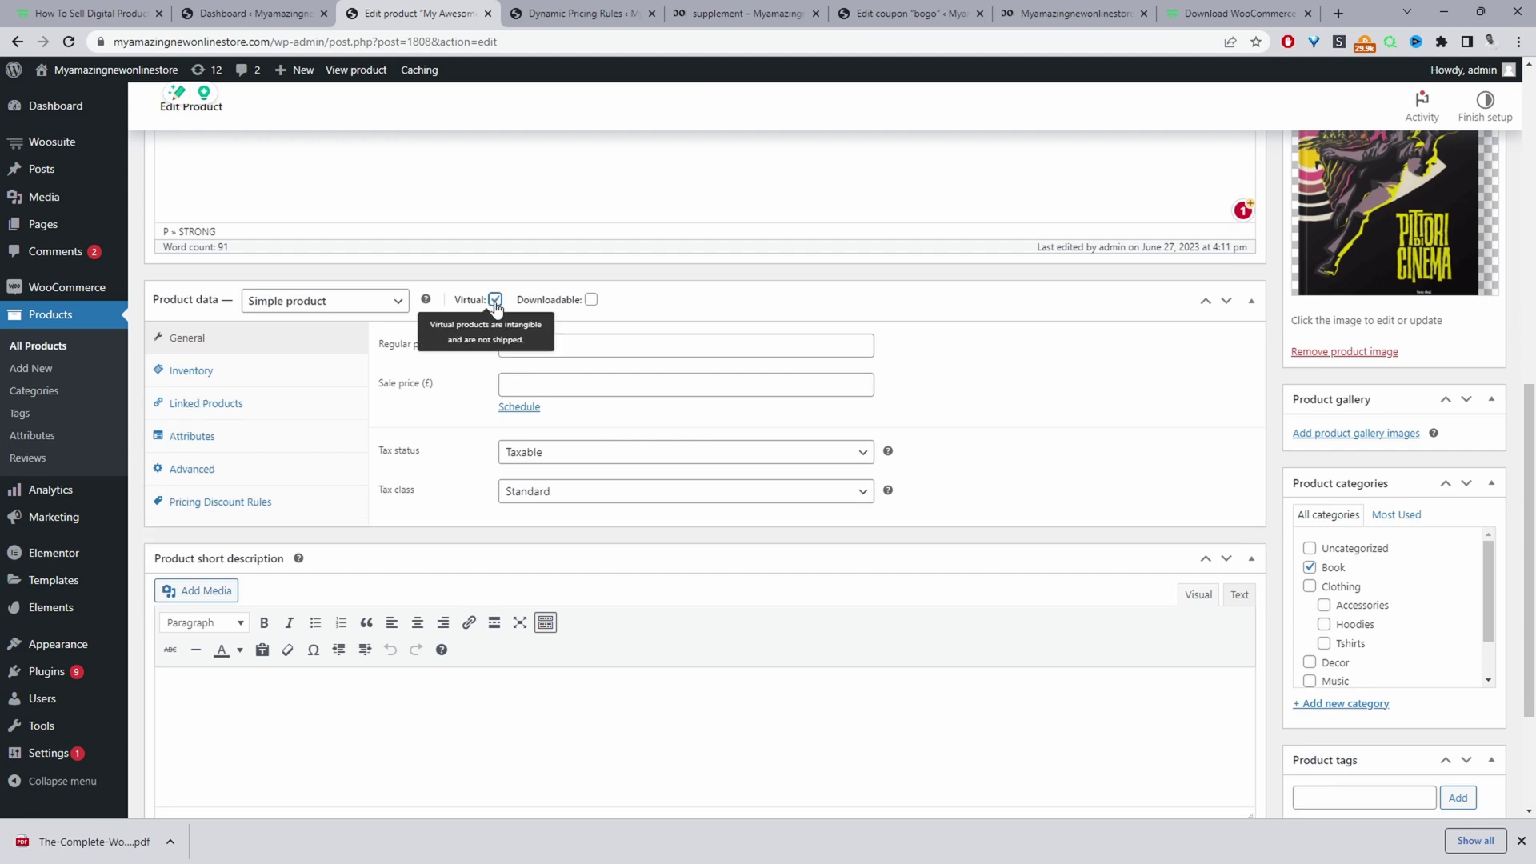
pyautogui.click(591, 301)
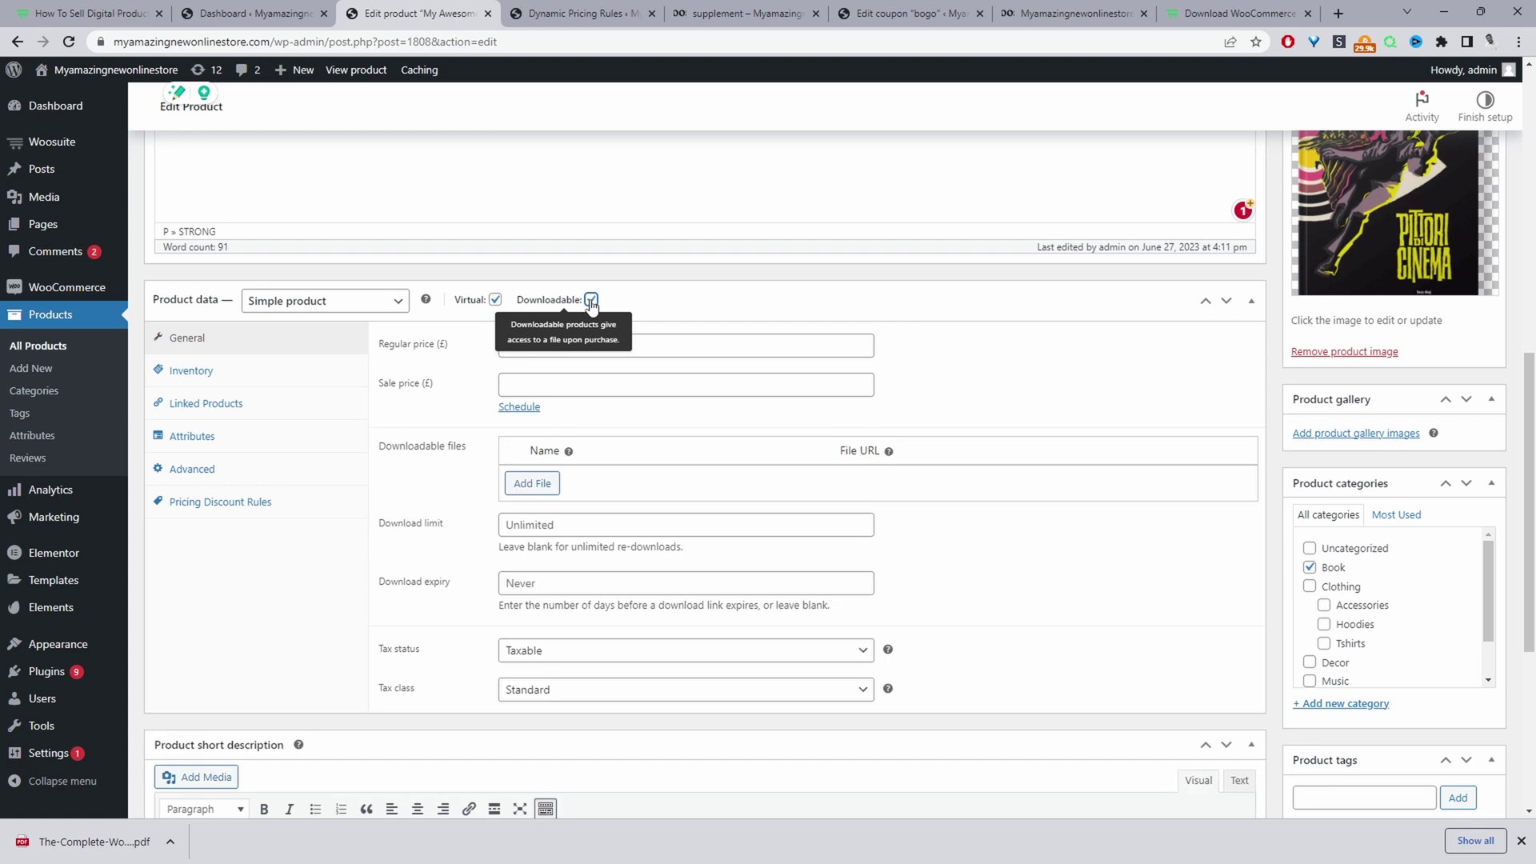
pyautogui.click(527, 487)
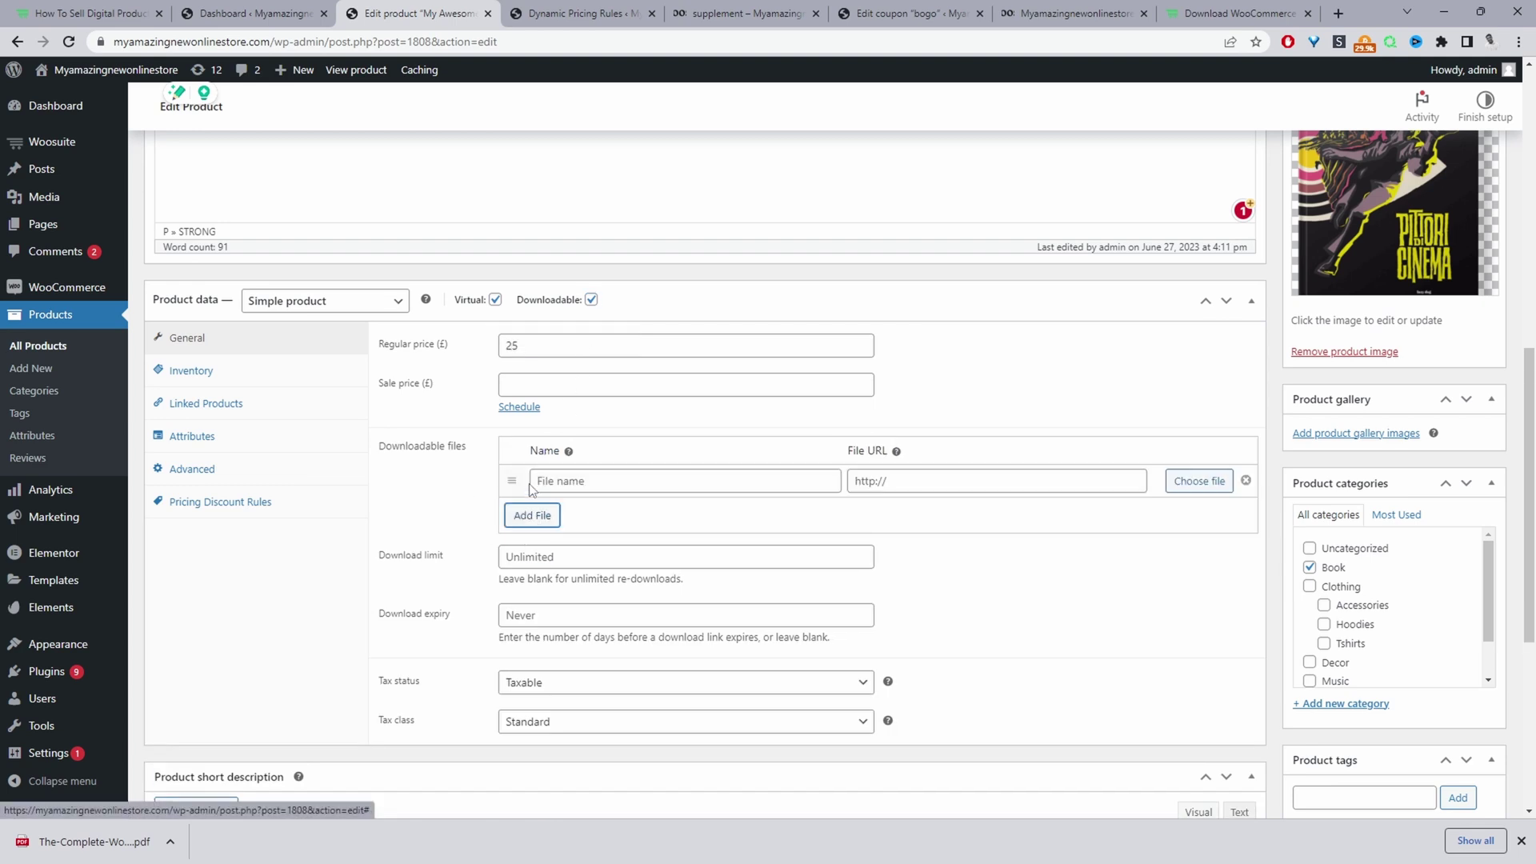
pyautogui.click(1212, 484)
pyautogui.moveTo(80, 840); pyautogui.dragTo(634, 541)
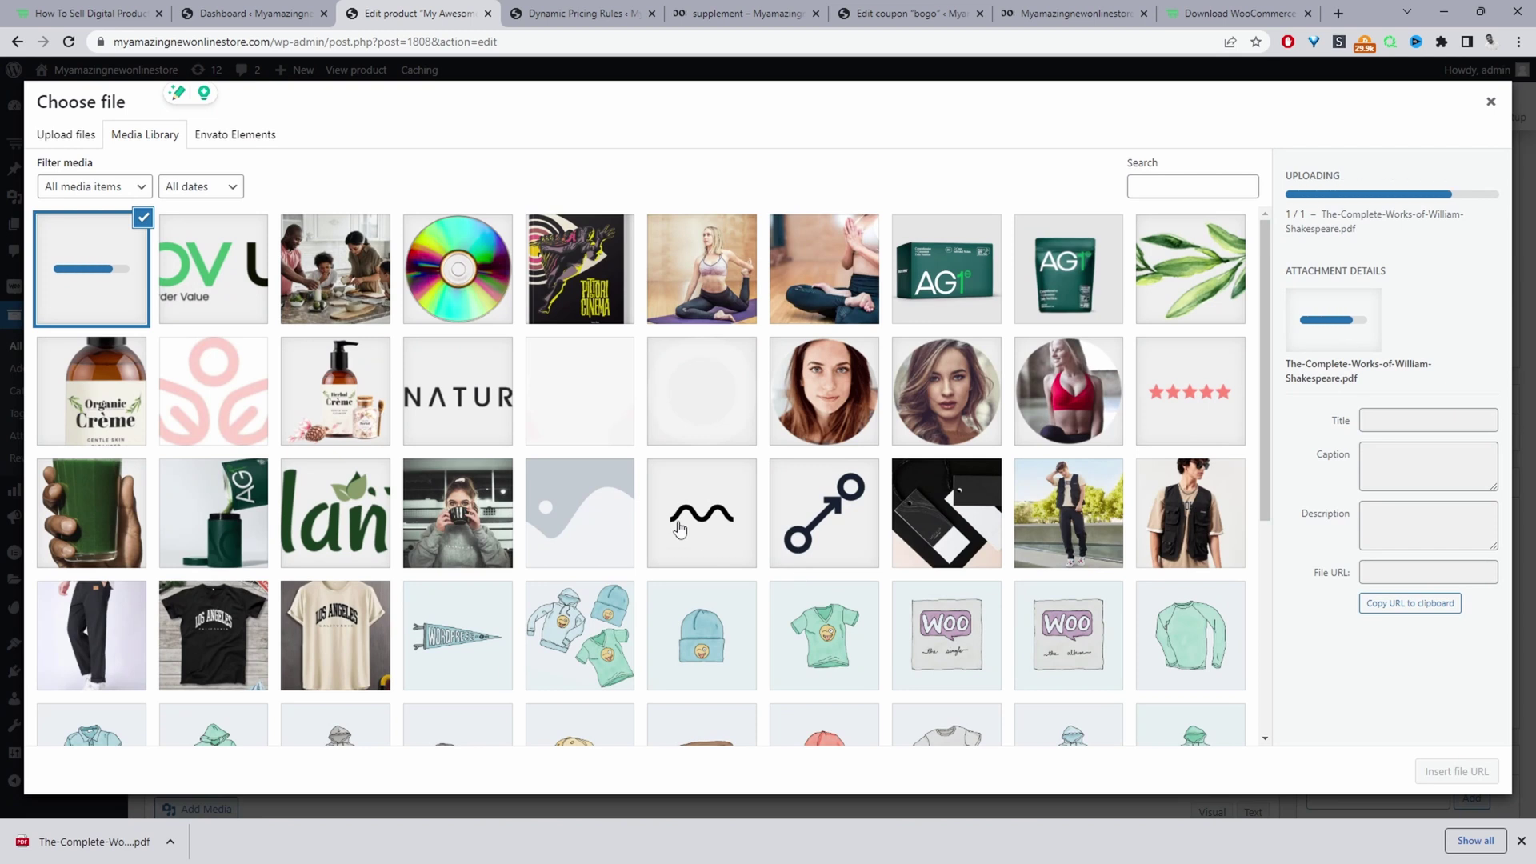
# Insert the uploaded PDF's URL and name the file 'Download My Awesome Book'.
pyautogui.click(1465, 773)
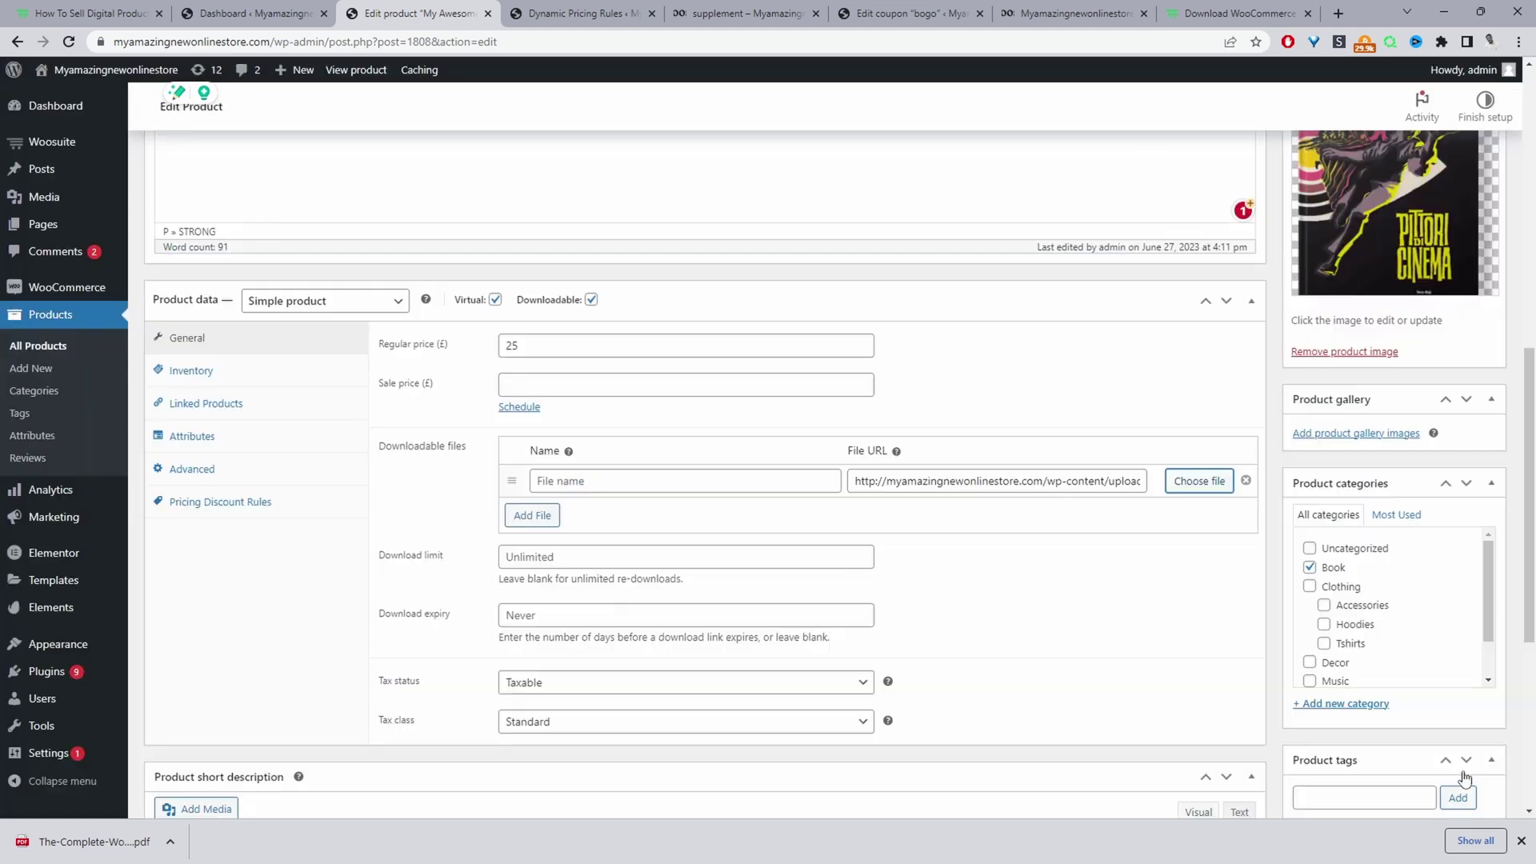
pyautogui.click(604, 490)
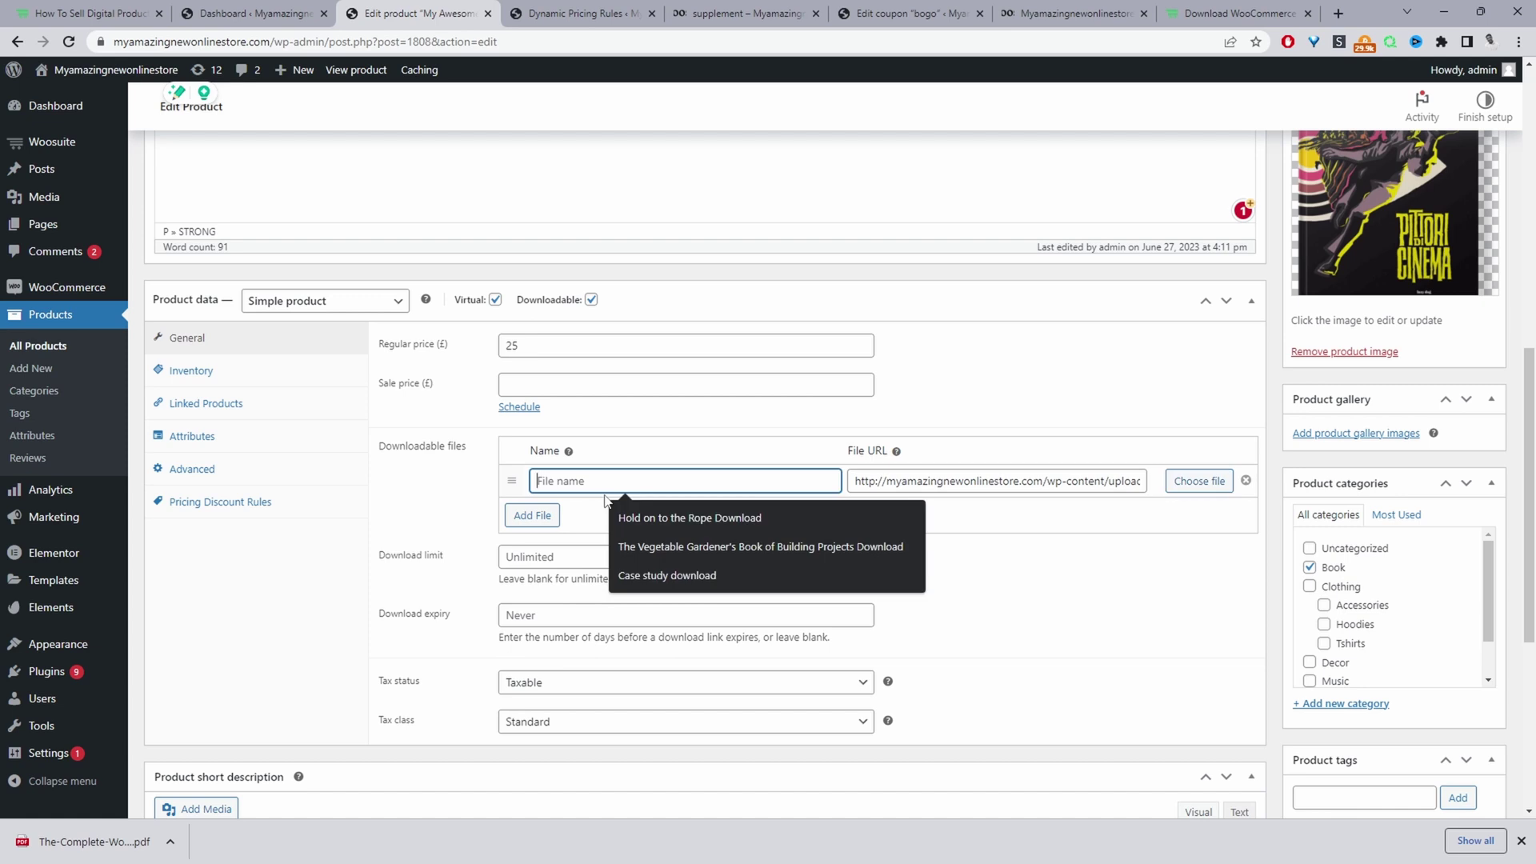
pyautogui.write('Download My Awesom')
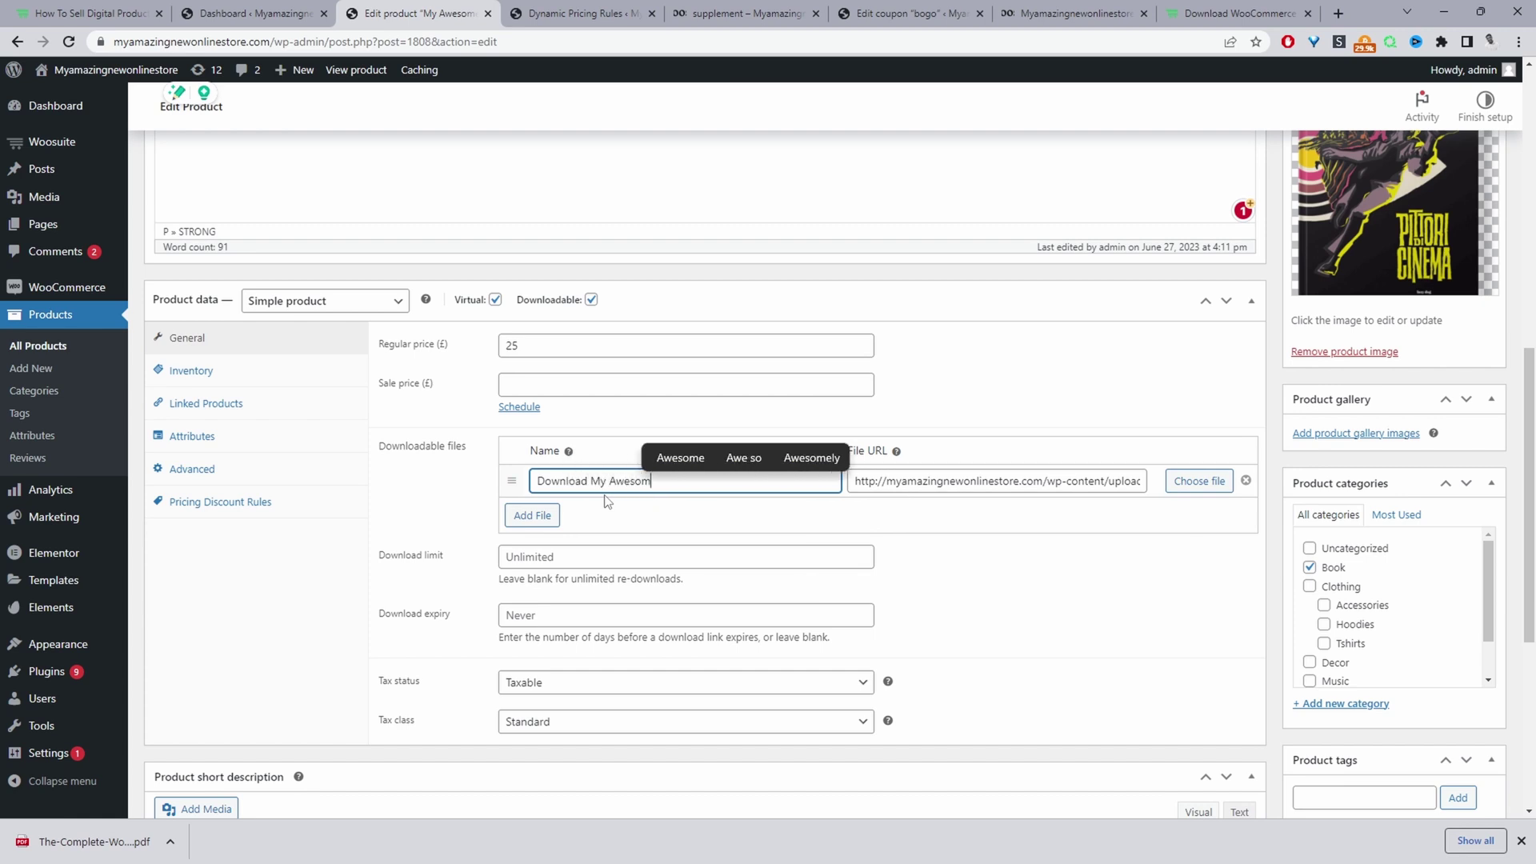
pyautogui.write('e Book')
pyautogui.click(983, 592)
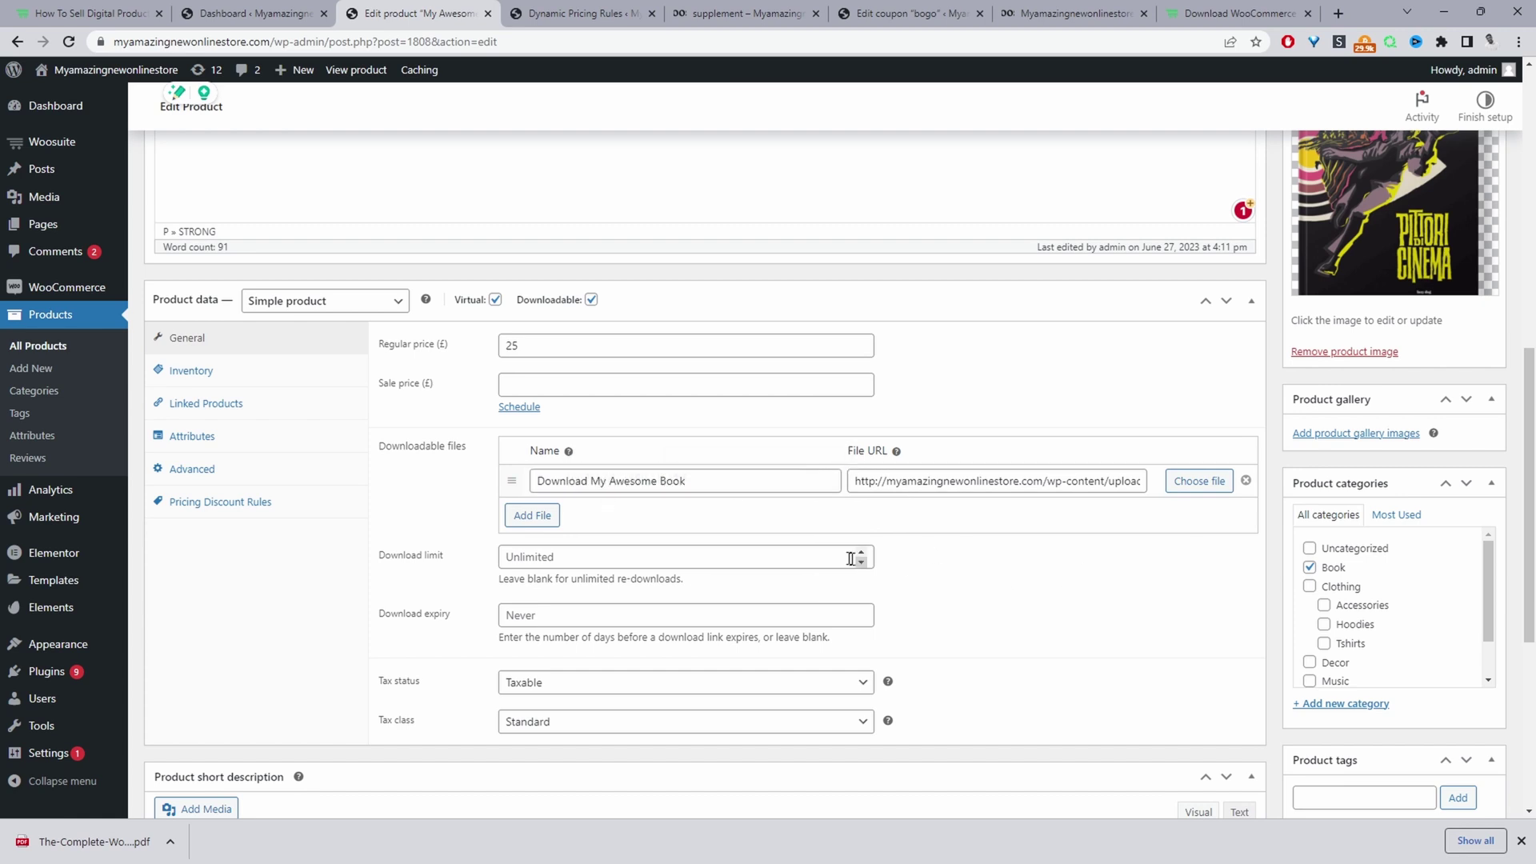
# Leave the download limit Unlimited, clearing the 3 that was entered.
pyautogui.click(581, 562)
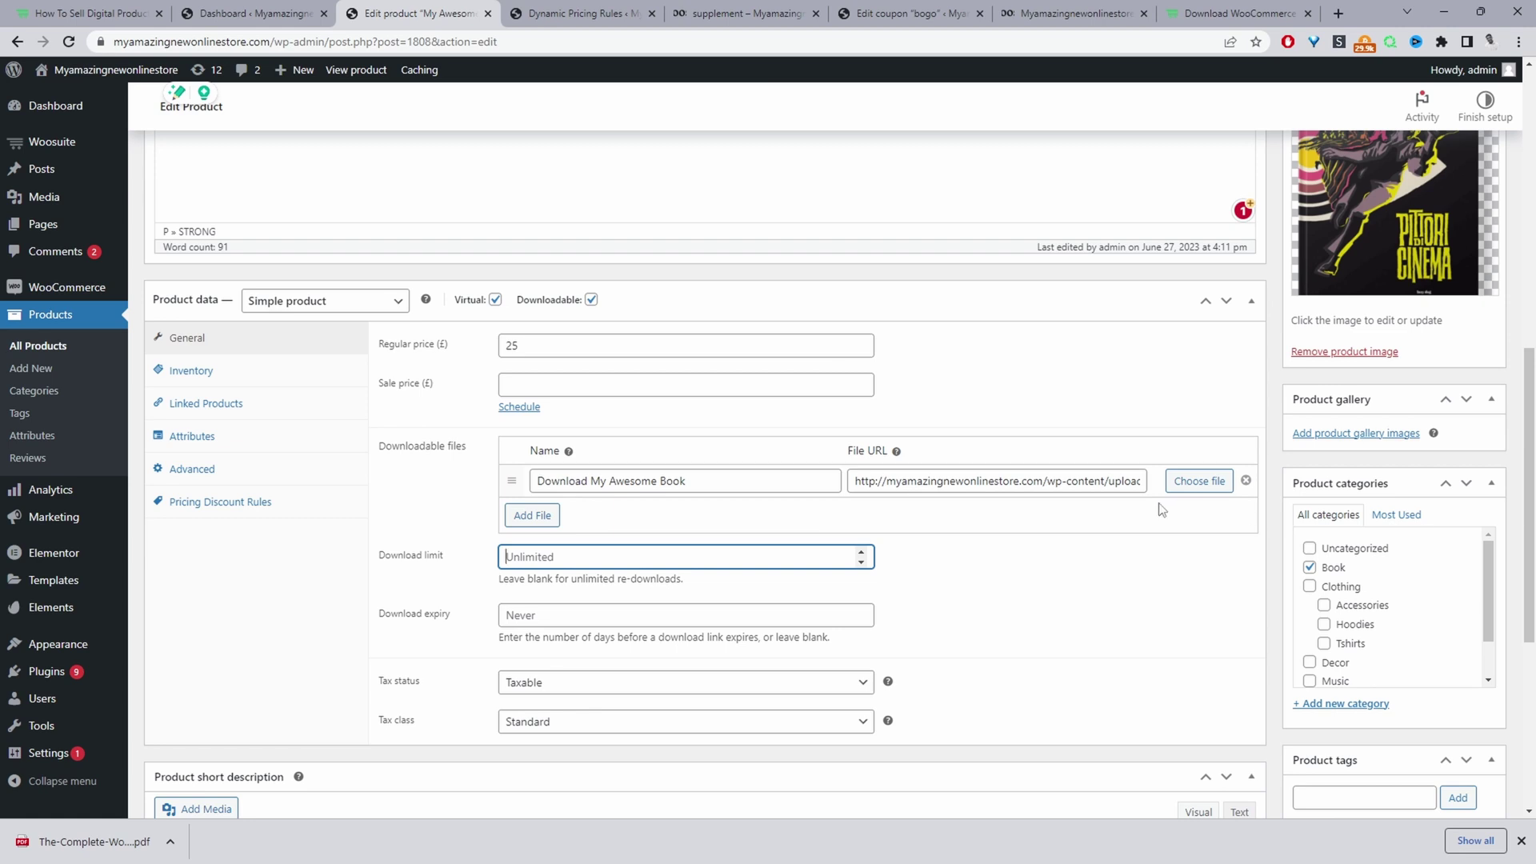
pyautogui.write('3')
pyautogui.press('BackSpace')
pyautogui.click(984, 611)
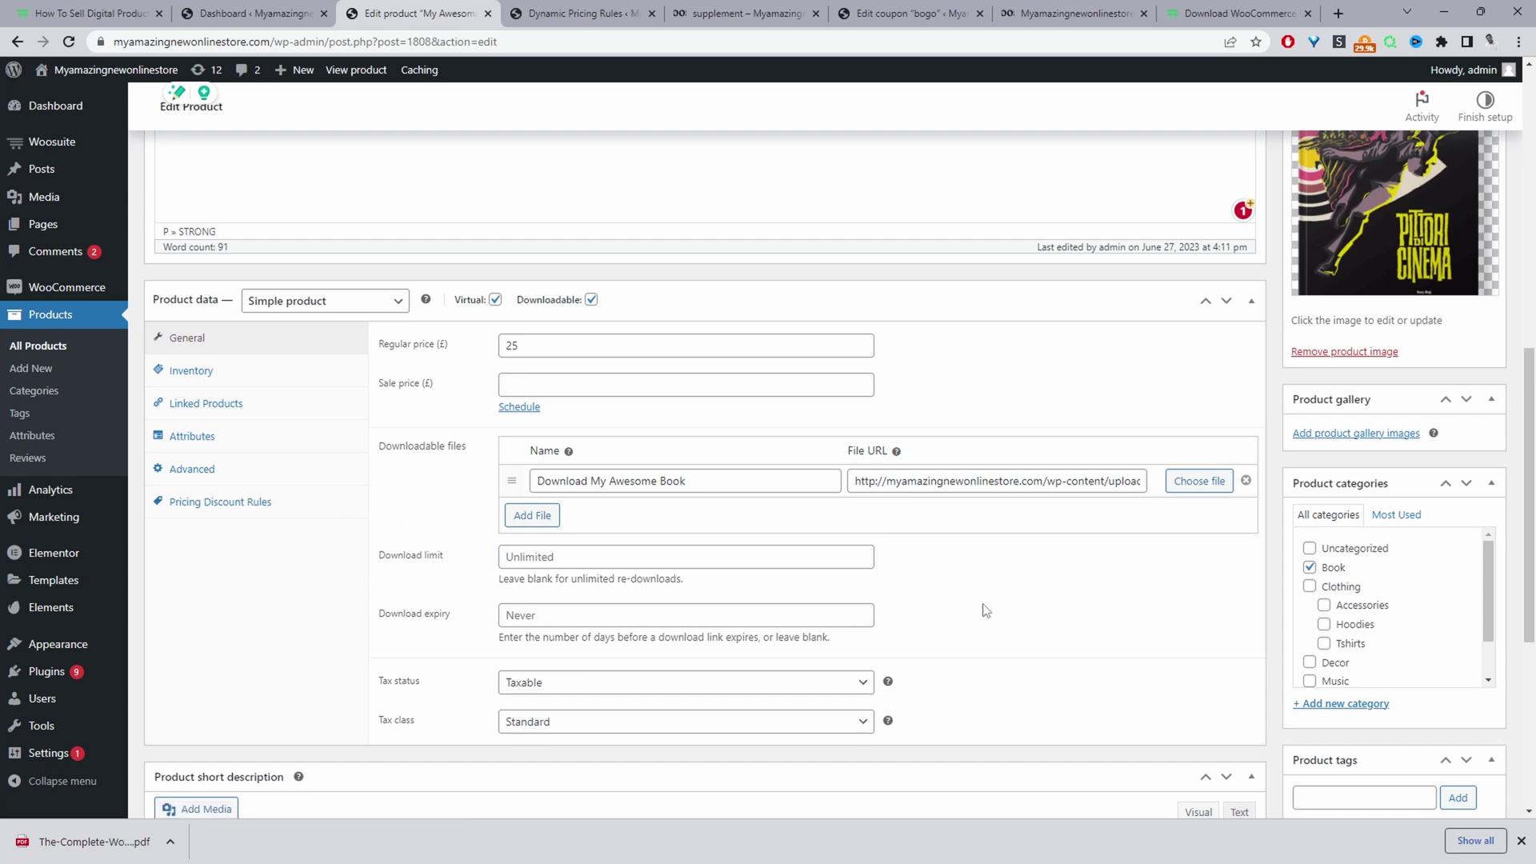
# Glance at the empty short description, then save My Awesome Book with Update.
pyautogui.scroll(-5, 984, 610)
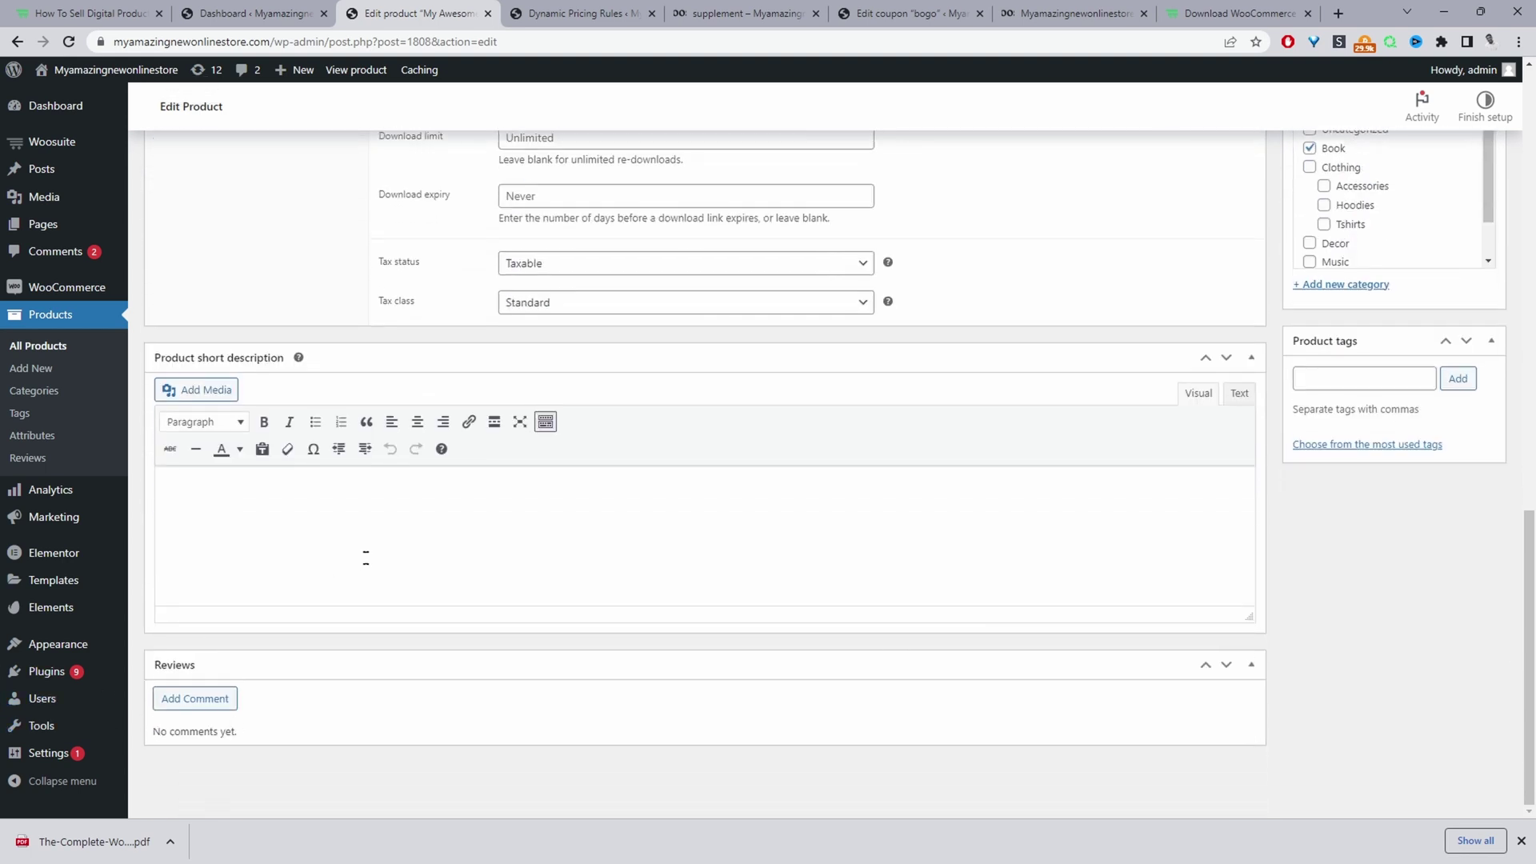
pyautogui.click(365, 556)
pyautogui.scroll(5, 332, 576)
pyautogui.scroll(-4, 576, 623)
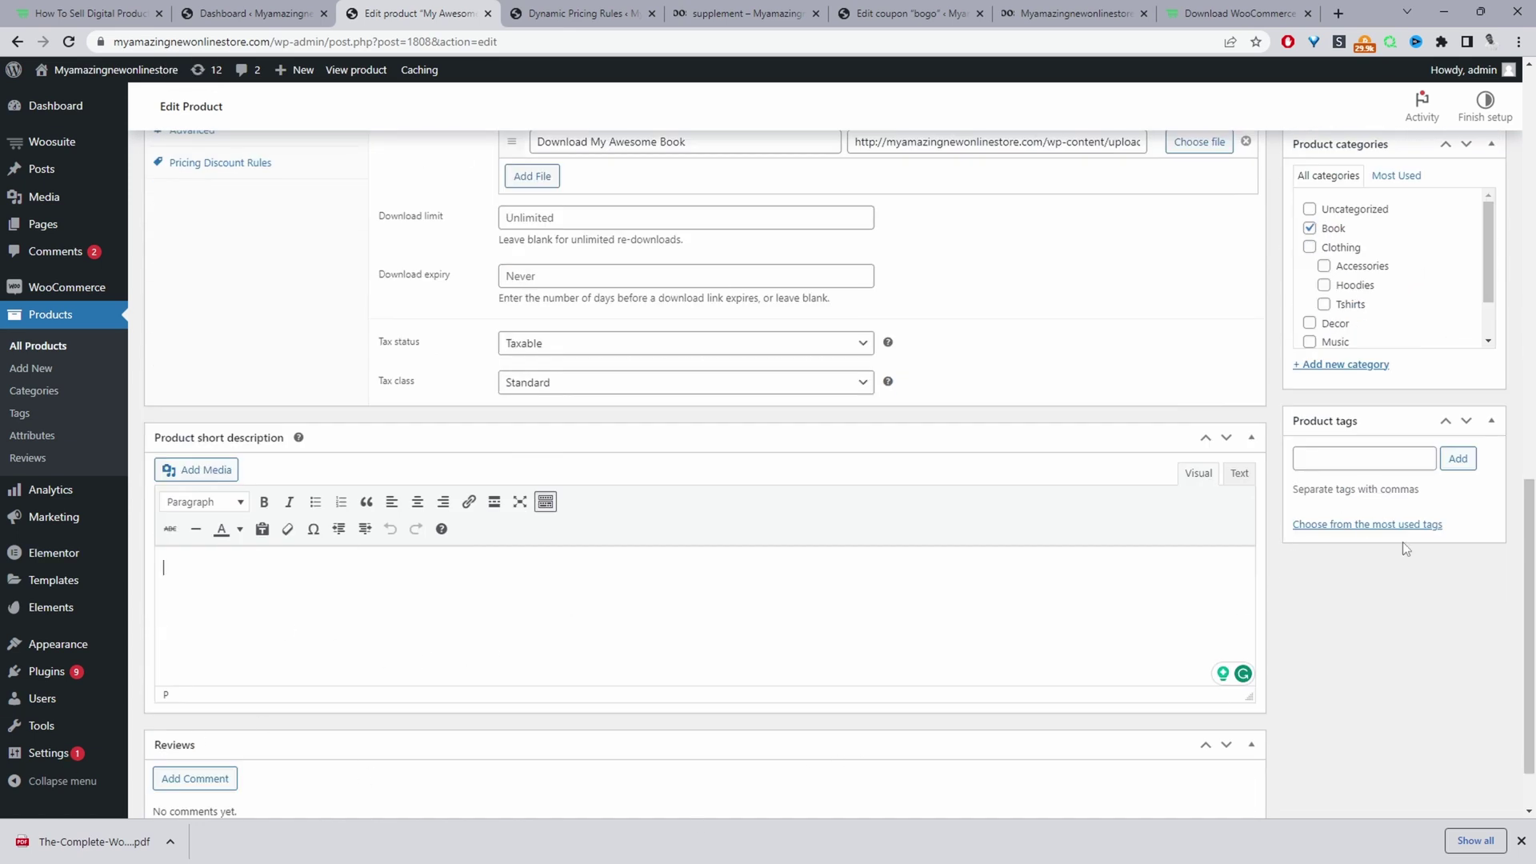
pyautogui.scroll(-1, 1369, 552)
pyautogui.scroll(15, 1370, 552)
pyautogui.scroll(-3, 1459, 590)
pyautogui.click(1476, 474)
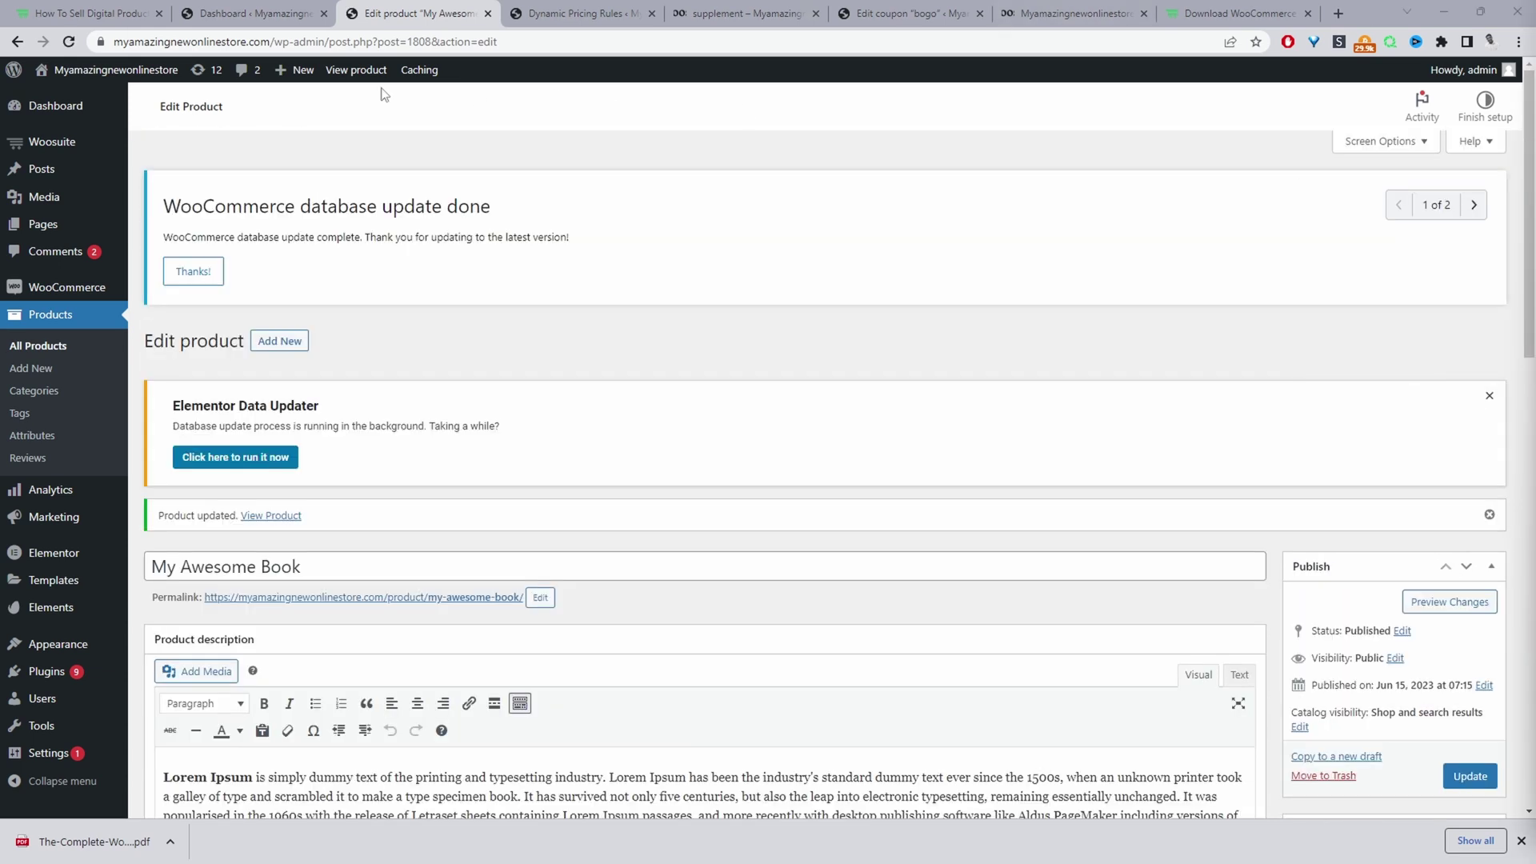
pyautogui.click(358, 75)
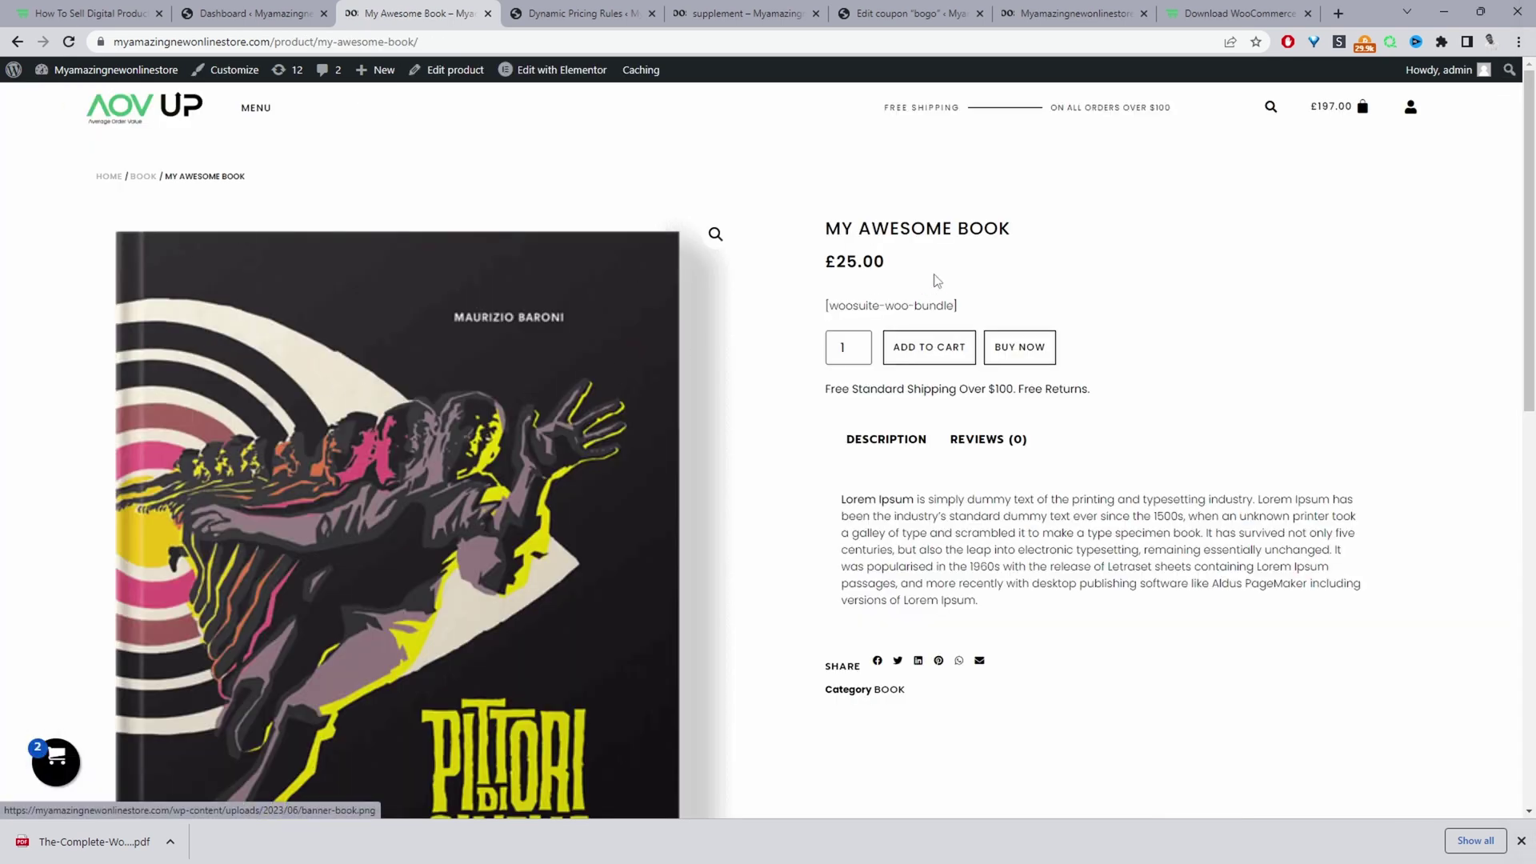
pyautogui.moveTo(998, 228); pyautogui.dragTo(803, 235)
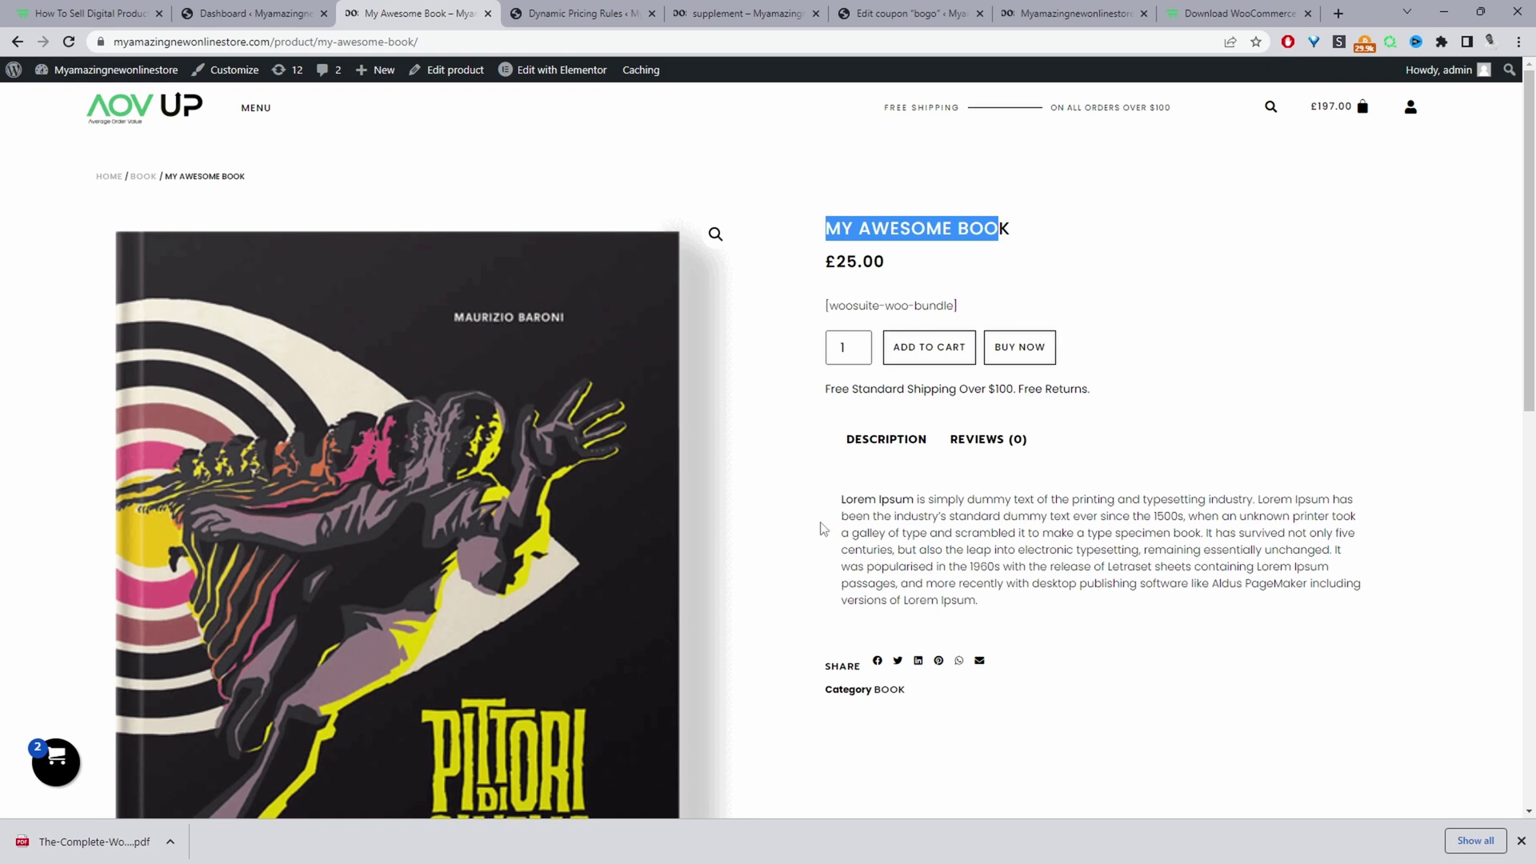
pyautogui.scroll(-7, 72, 400)
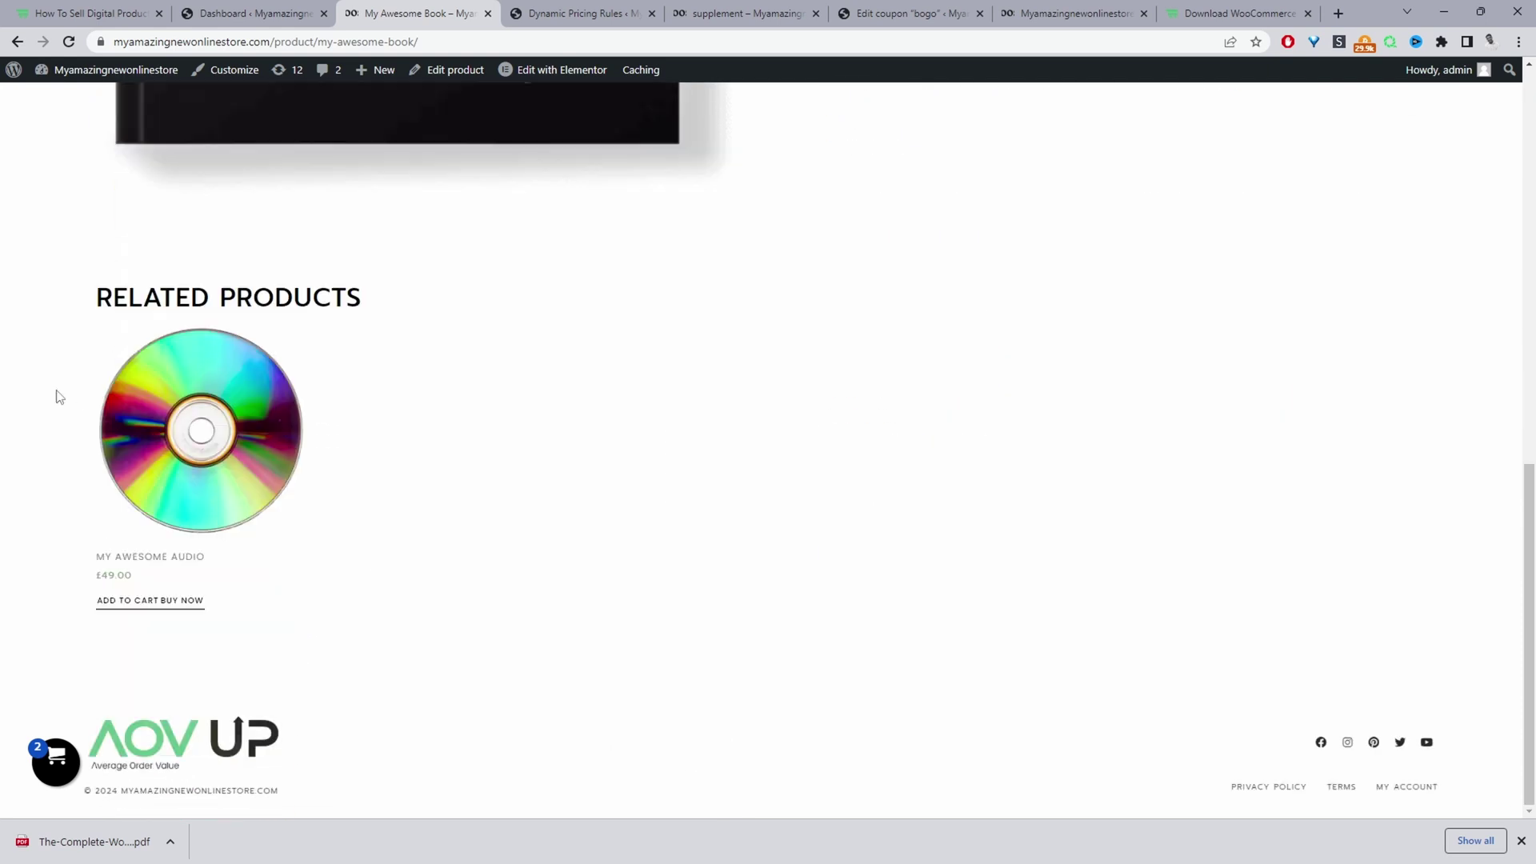
pyautogui.scroll(6, 593, 552)
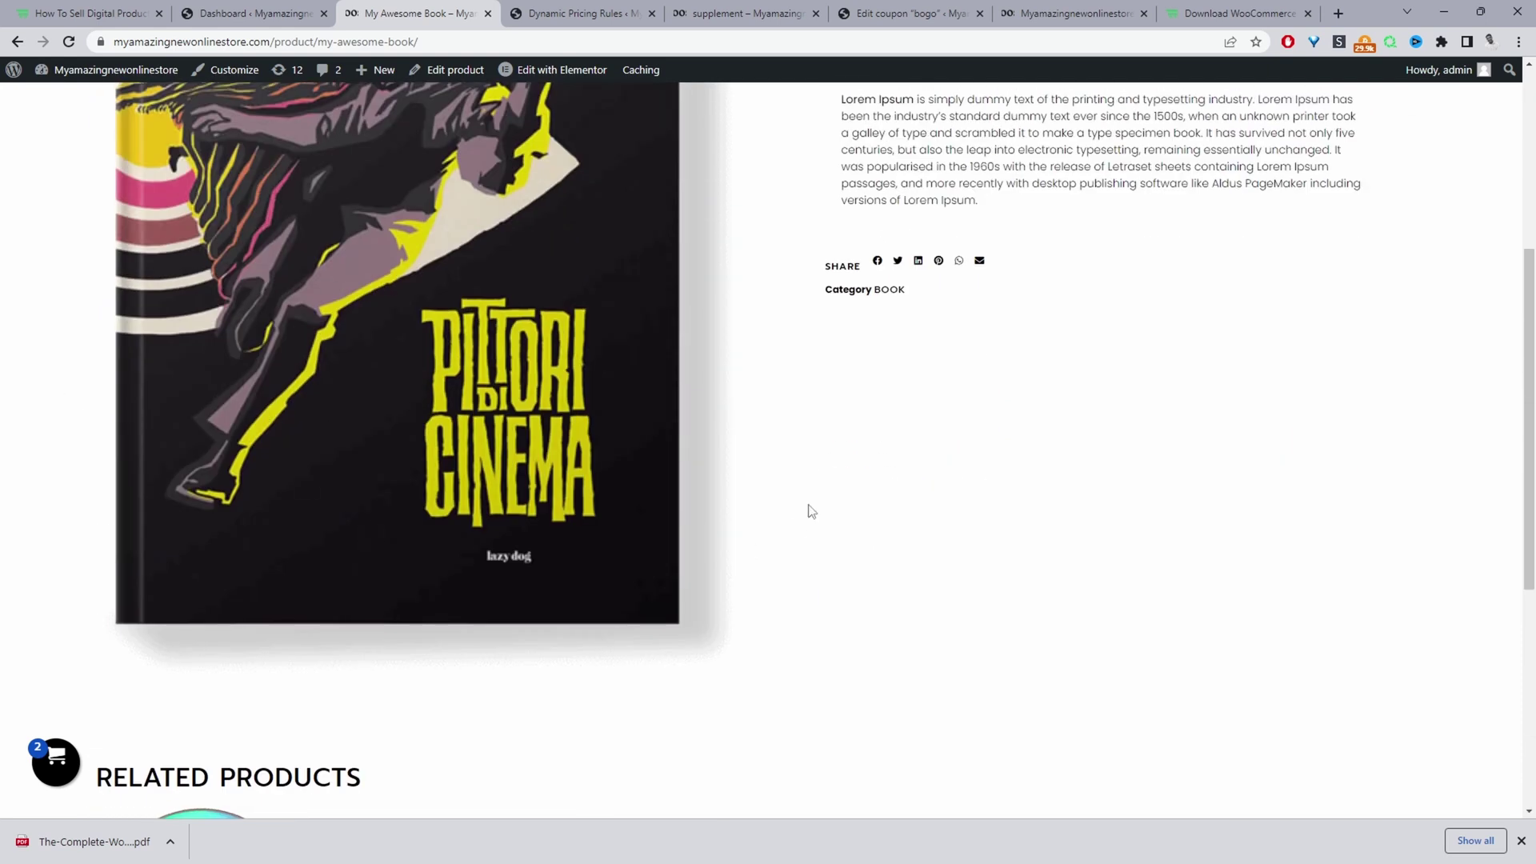
pyautogui.scroll(5, 666, 518)
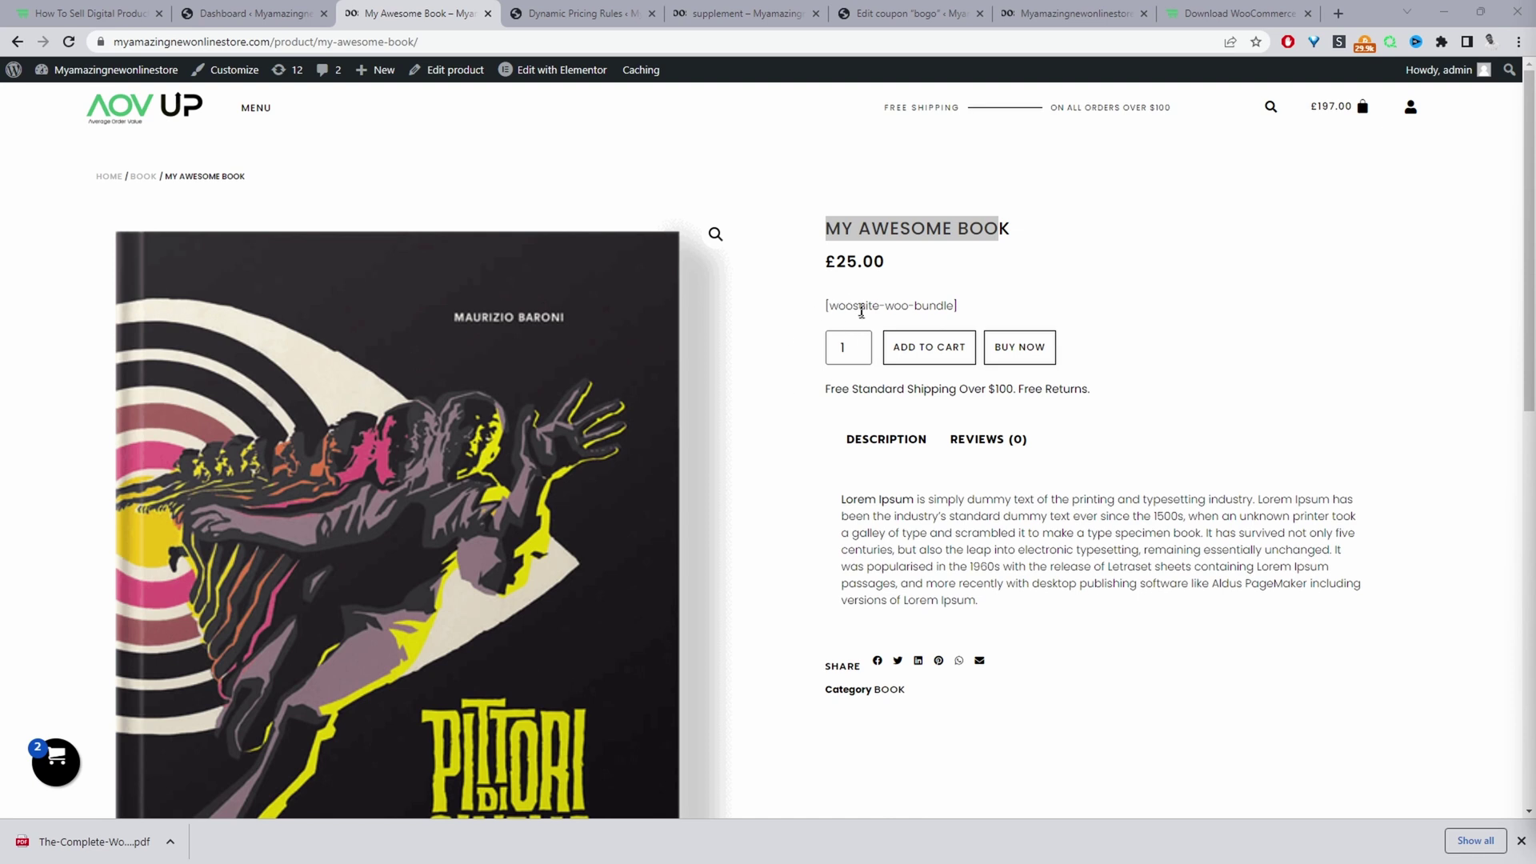
# Add My Awesome Book (£25.00) to the cart and review the £235.96 checkout order.
pyautogui.click(944, 360)
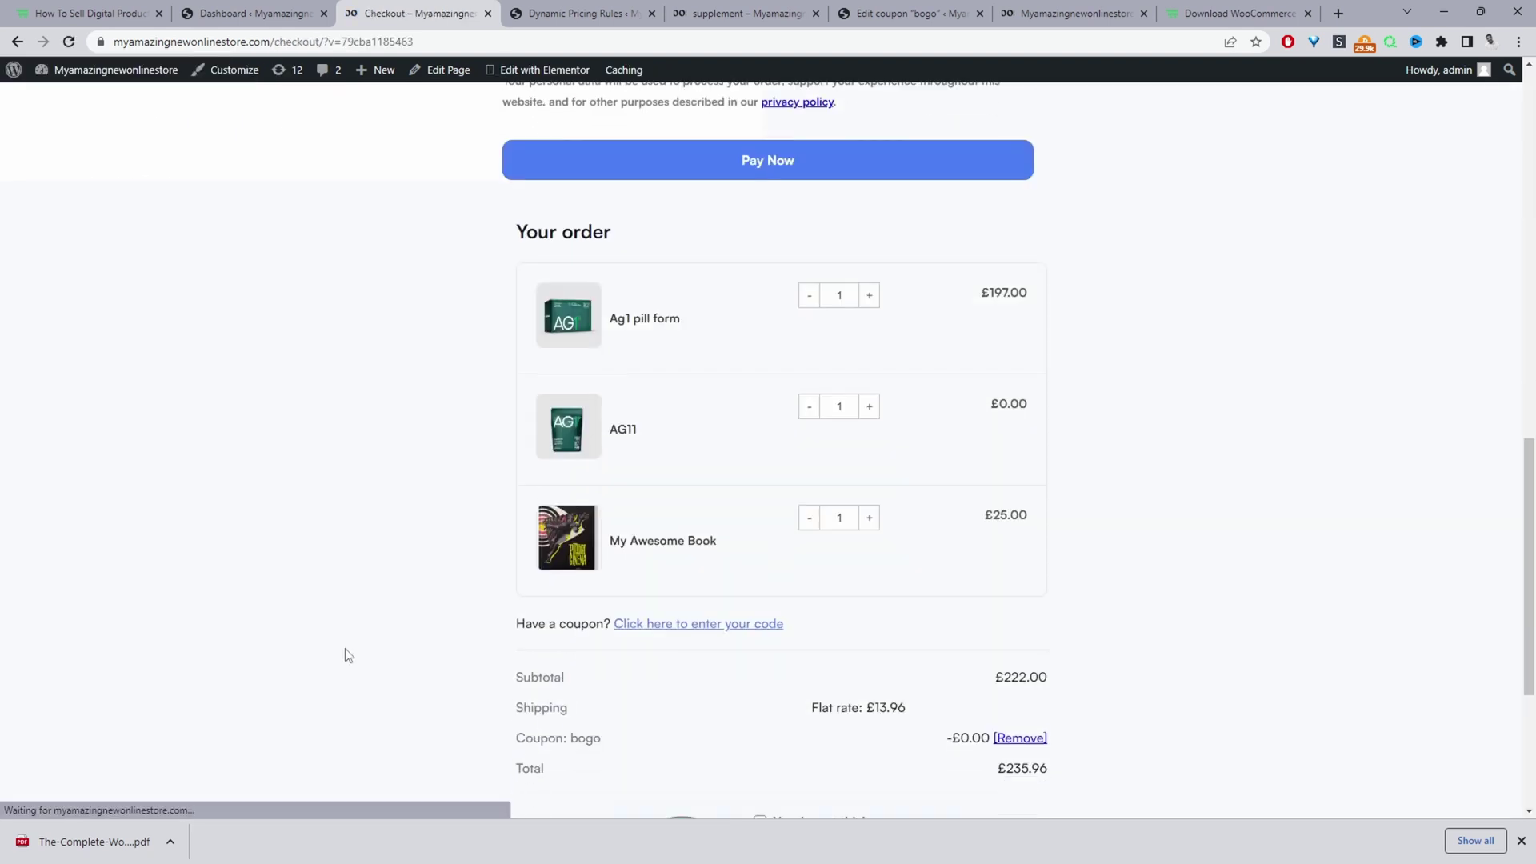
pyautogui.scroll(-4, 348, 656)
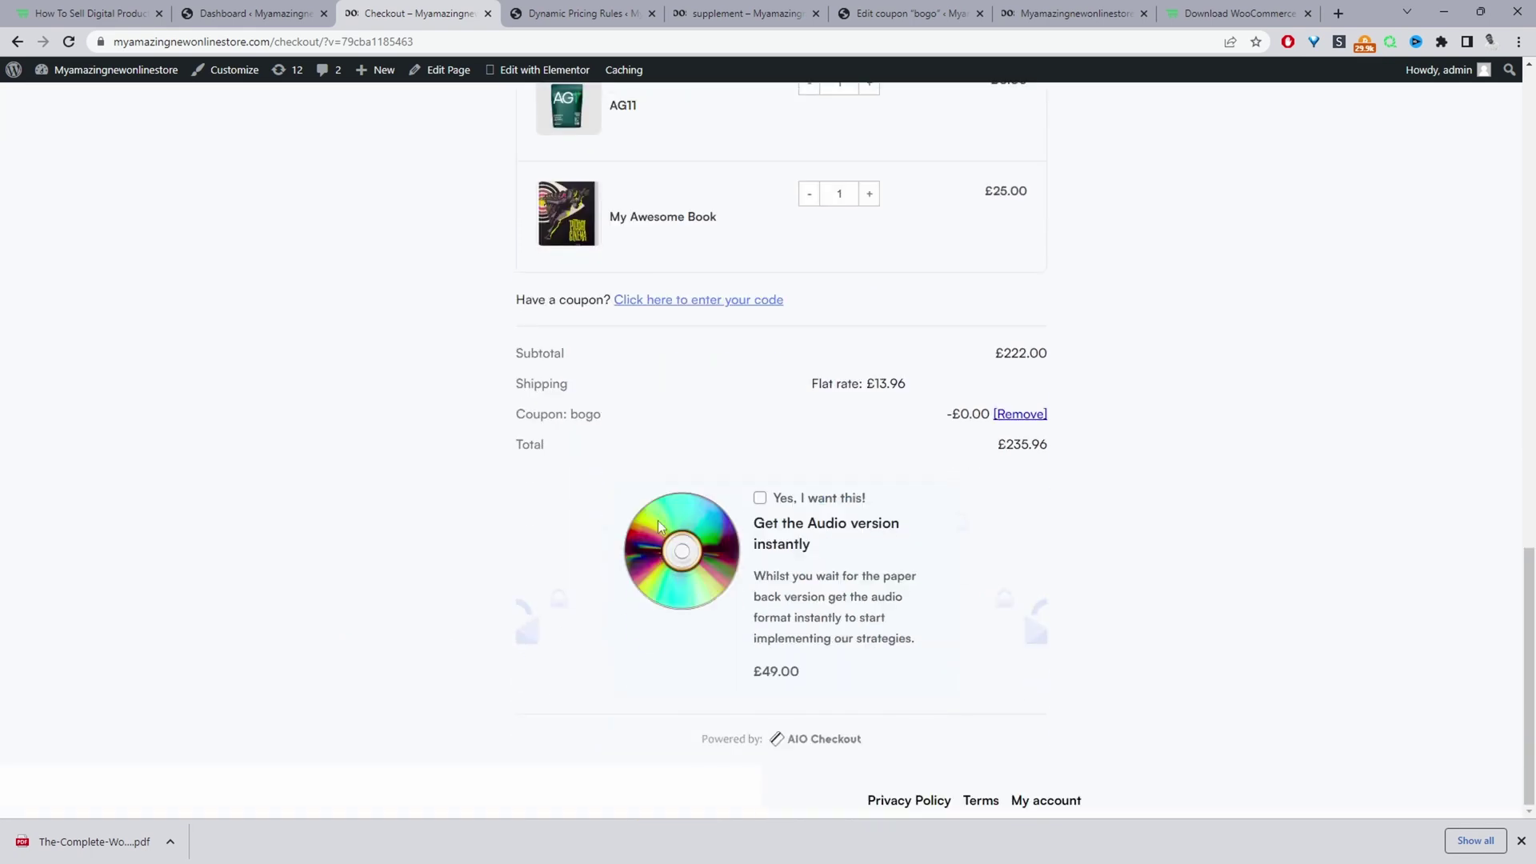
pyautogui.scroll(5, 1115, 371)
pyautogui.scroll(10, 737, 559)
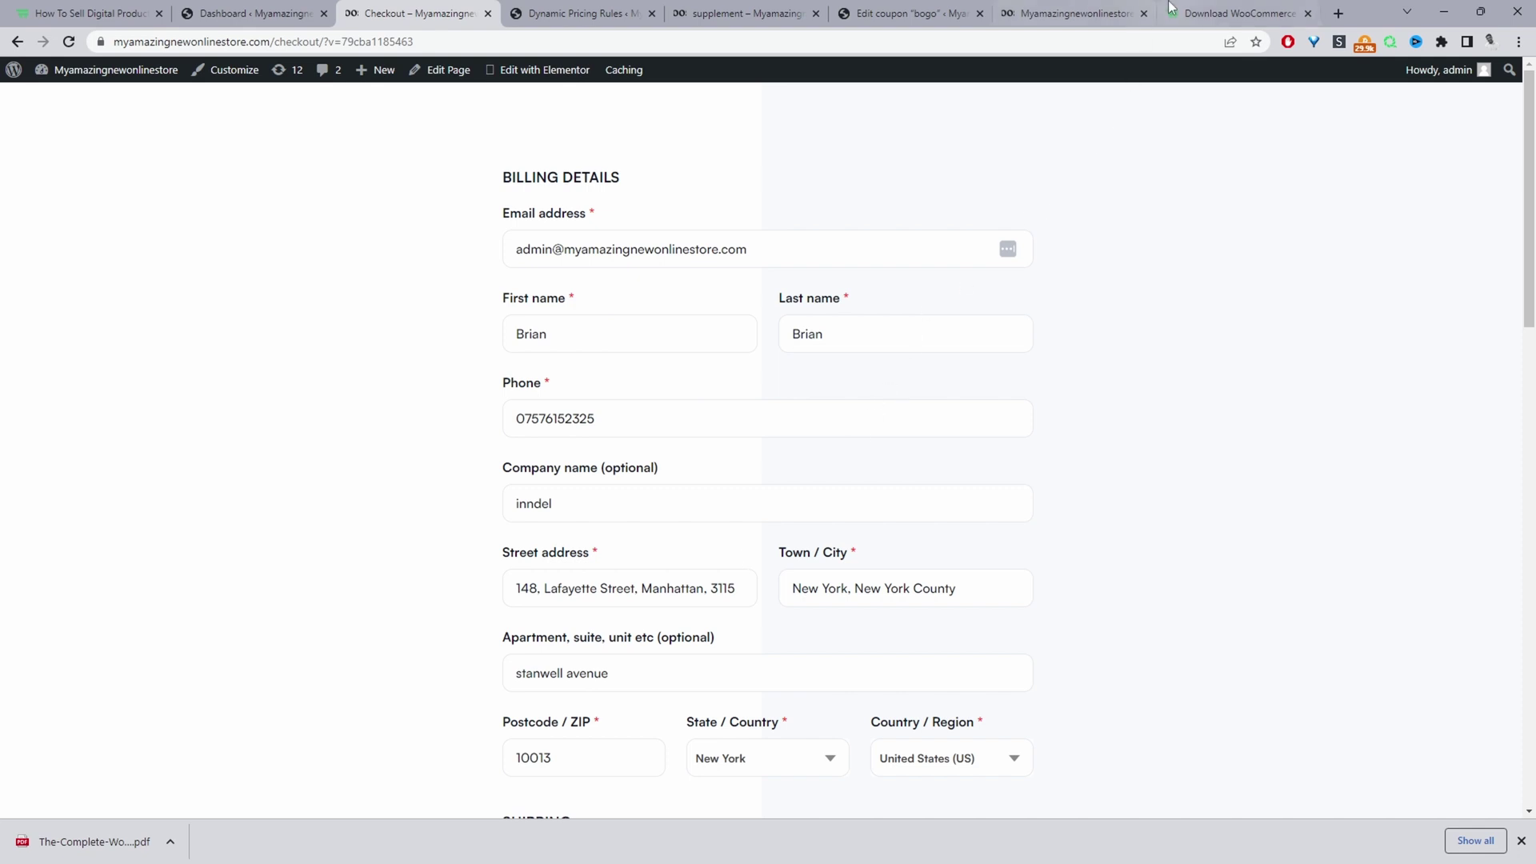
# From the Product Table page's Plugins list, open the All-in-One Checkout plugin page in a new tab.
pyautogui.click(1202, 14)
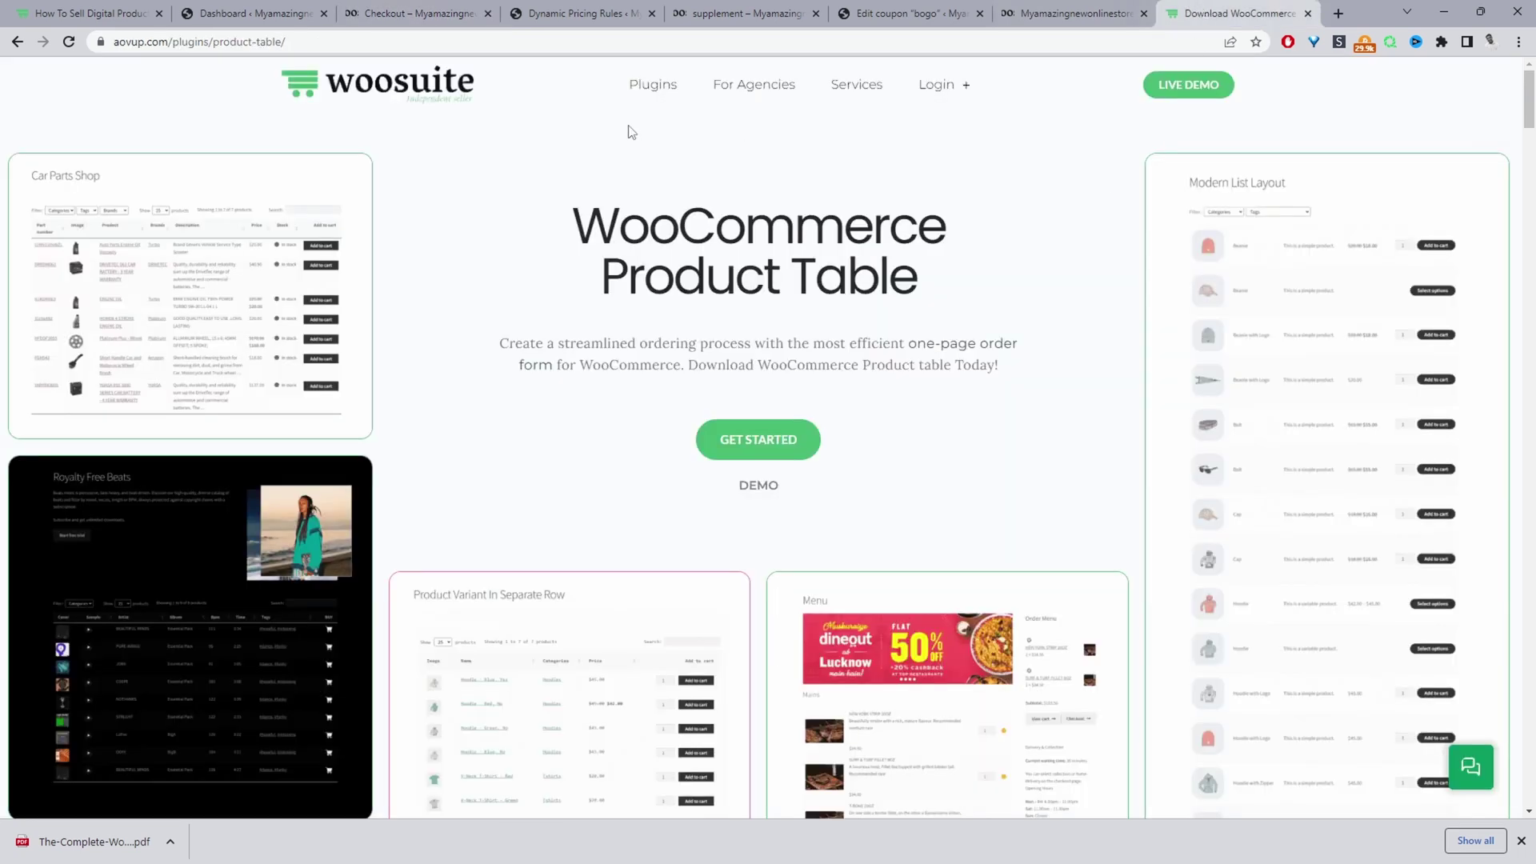
pyautogui.click(640, 93)
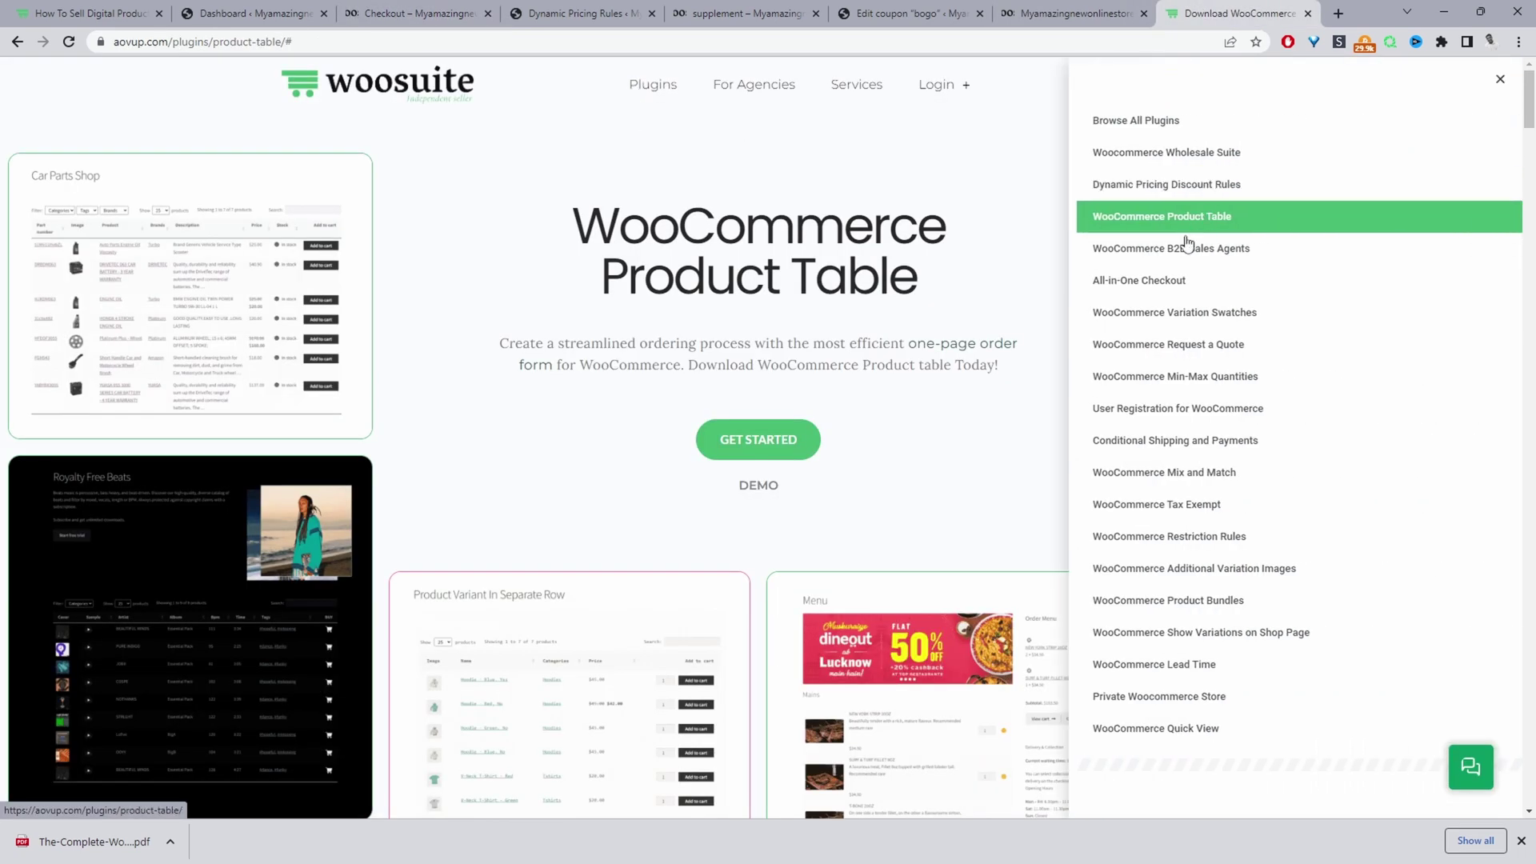
pyautogui.middleClick(1152, 281)
pyautogui.click(1221, 16)
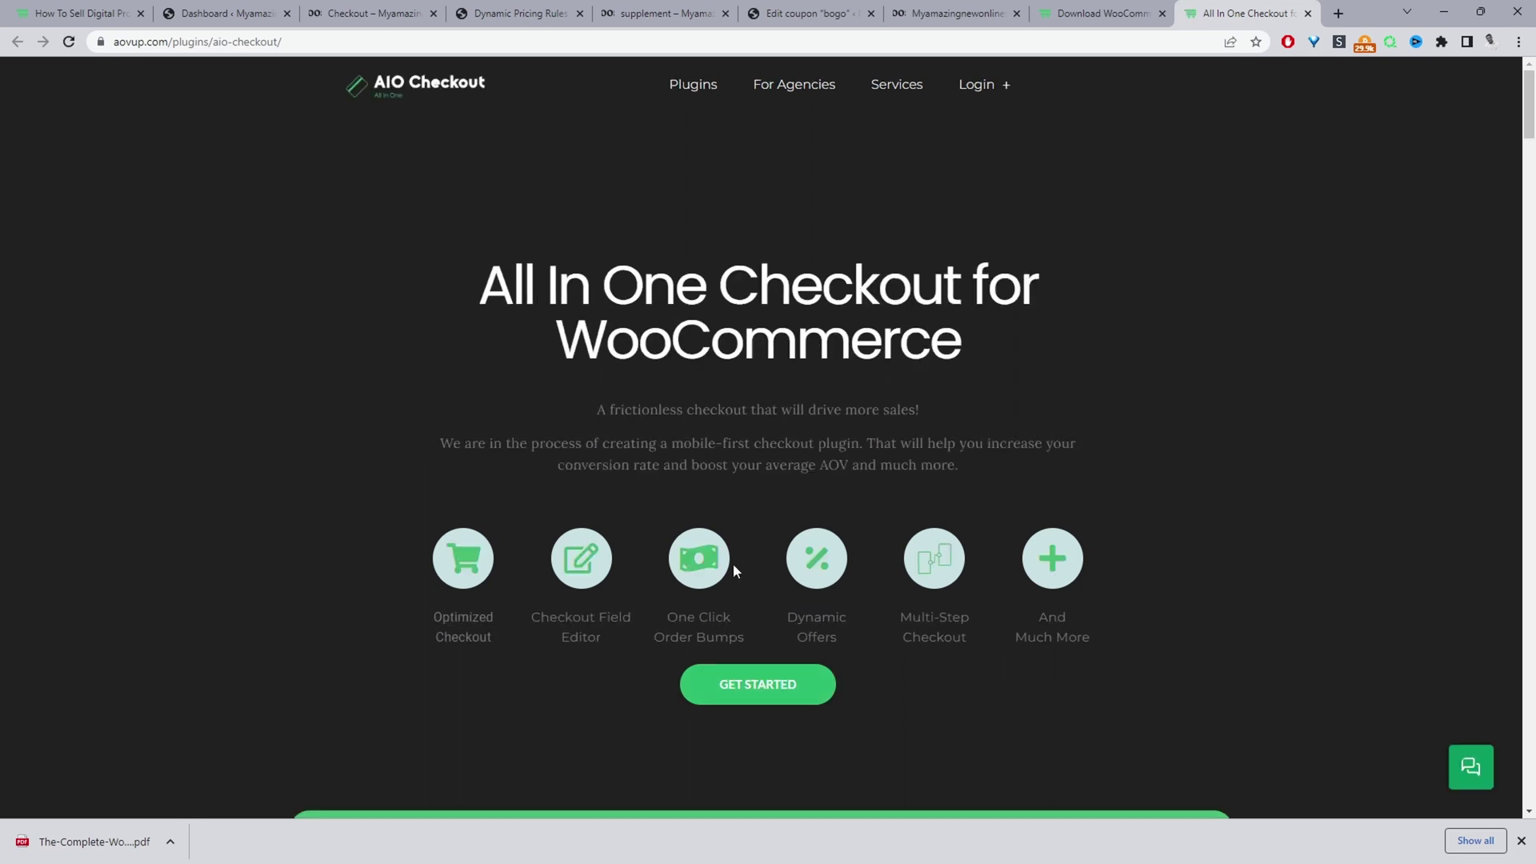
# Scroll down to the pricing plans: Basic $149, Professional $199, All Access $349 per year.
pyautogui.scroll(-3, 696, 544)
pyautogui.scroll(-10, 697, 547)
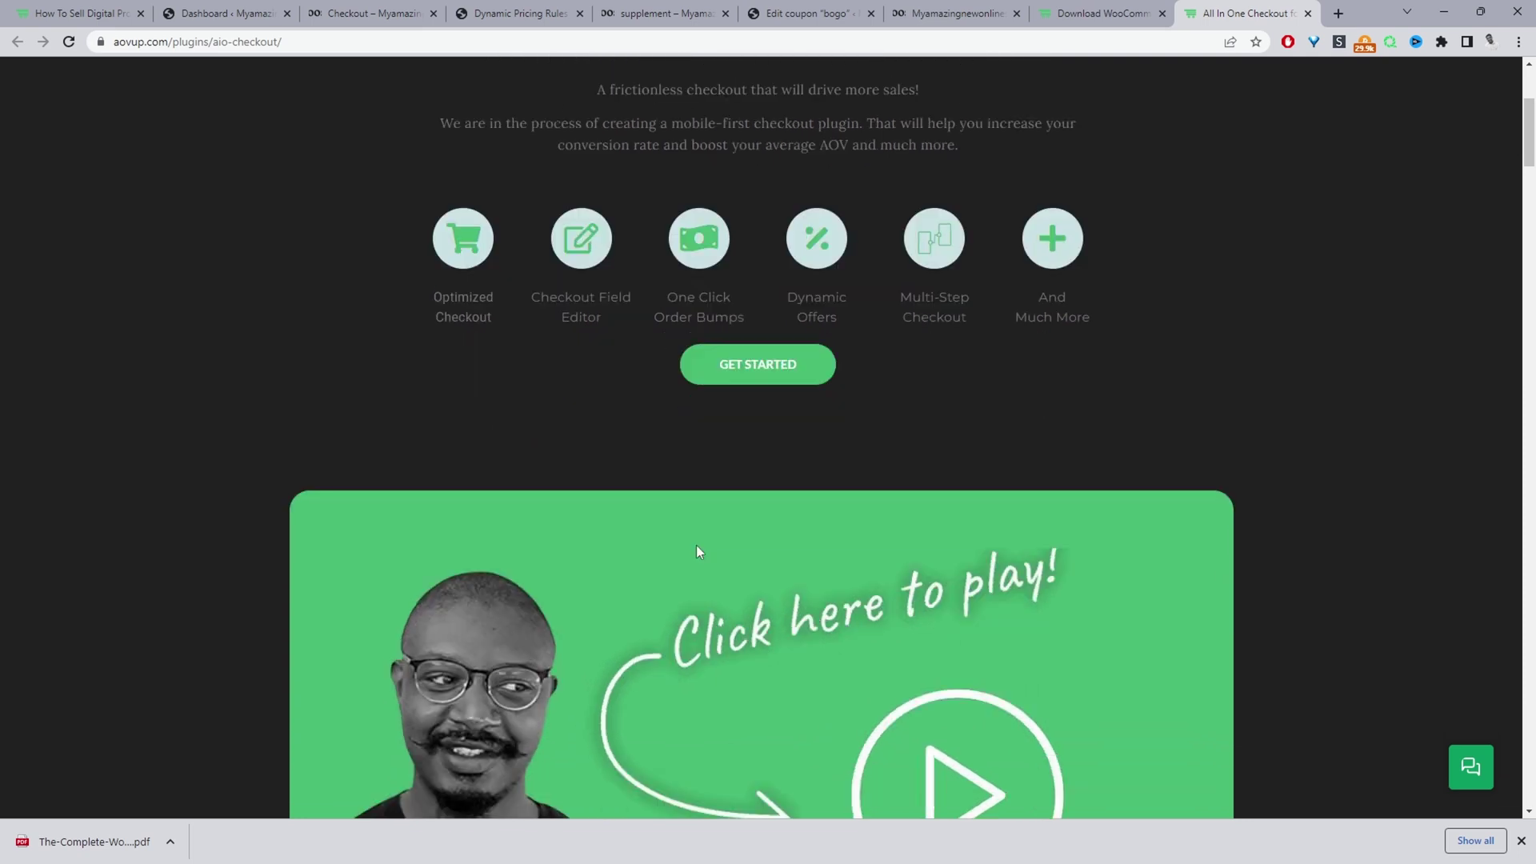
pyautogui.scroll(-2, 698, 552)
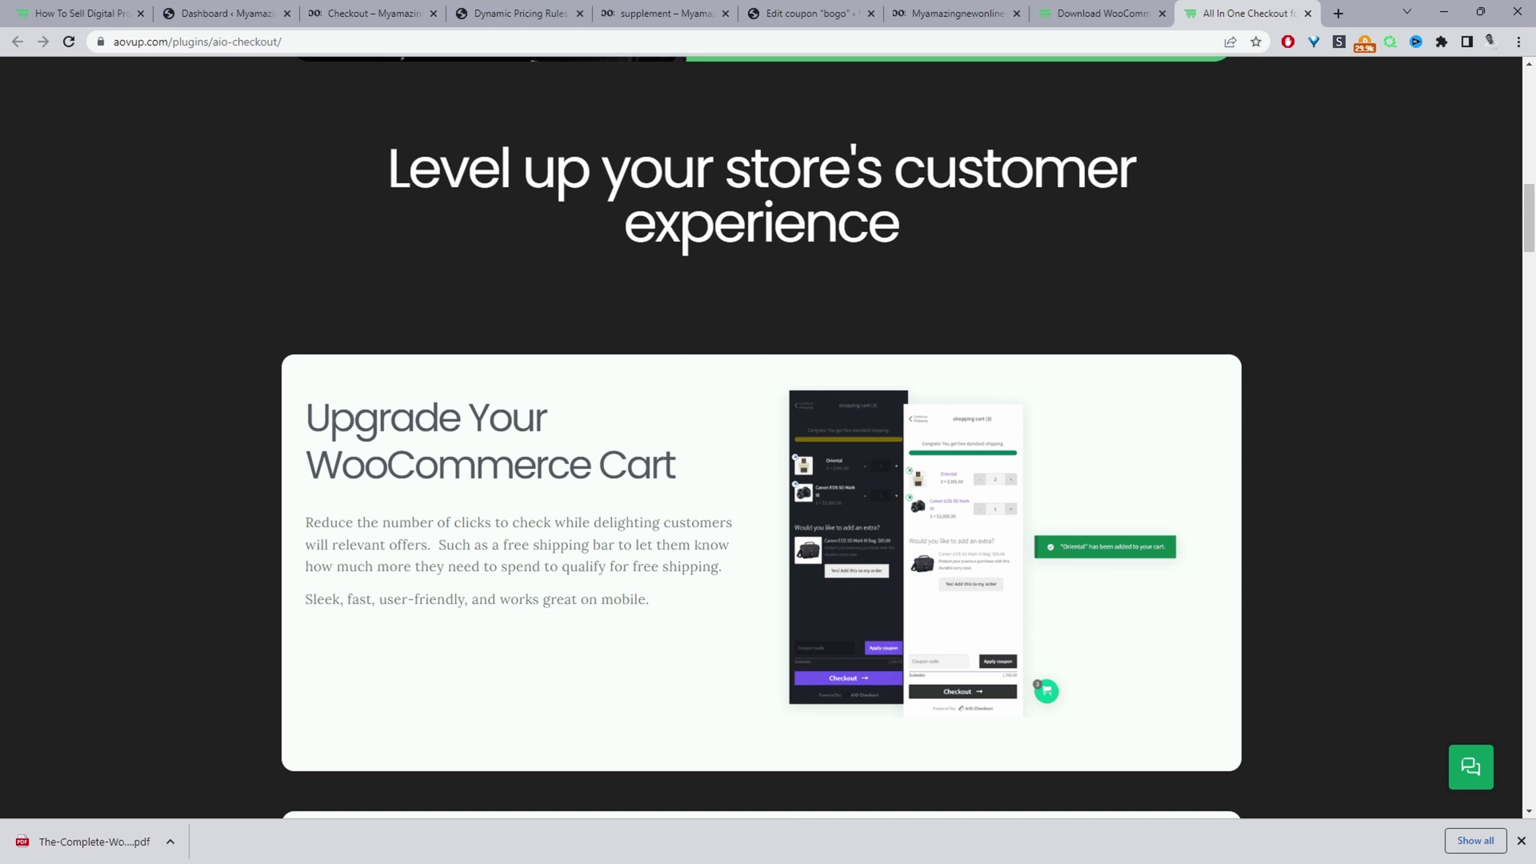
pyautogui.scroll(-4, 682, 596)
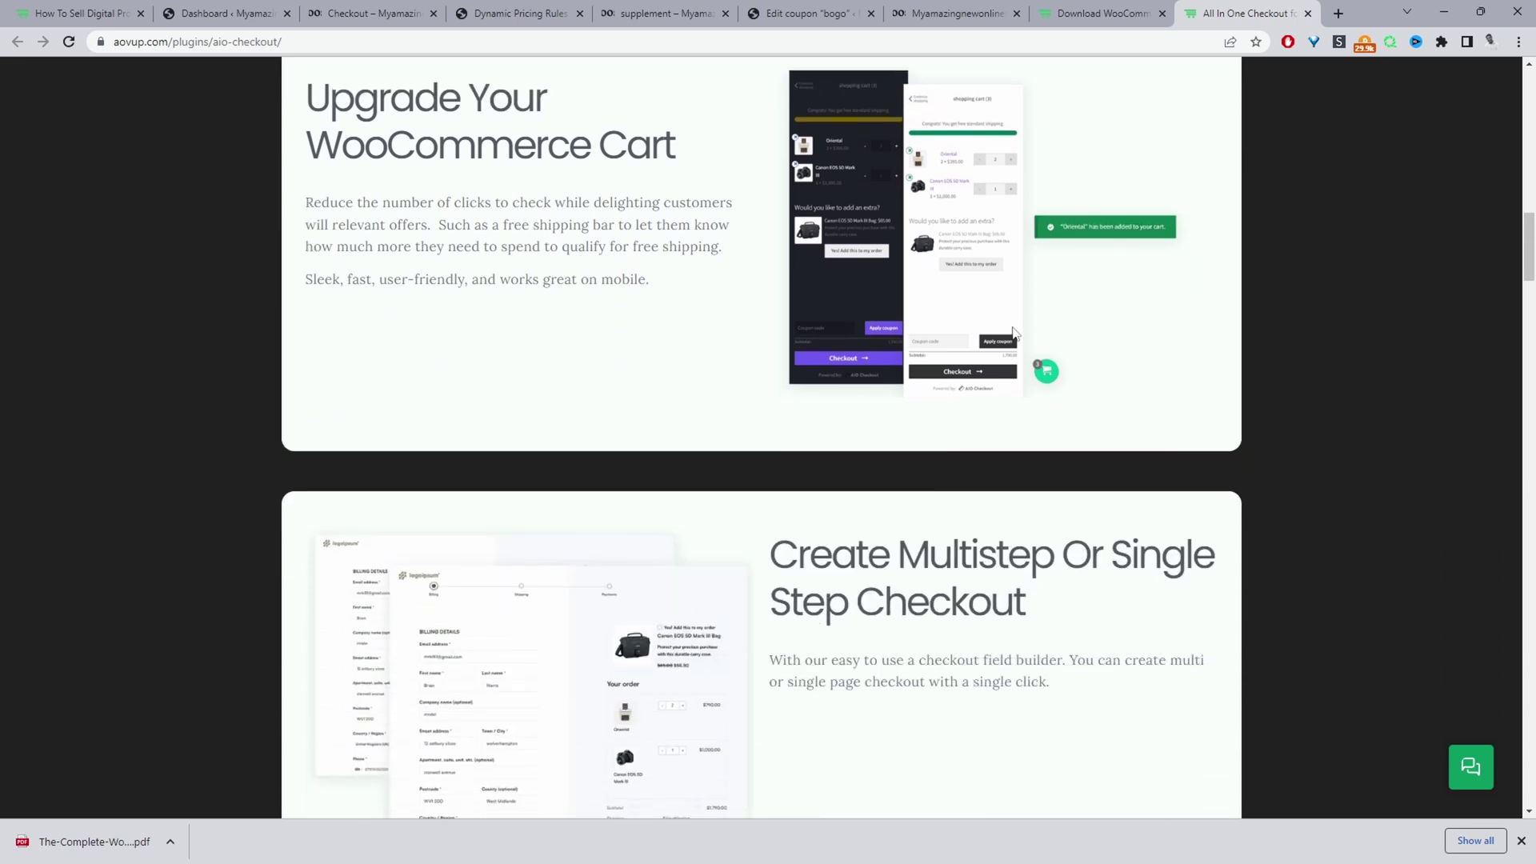
pyautogui.scroll(-11, 852, 353)
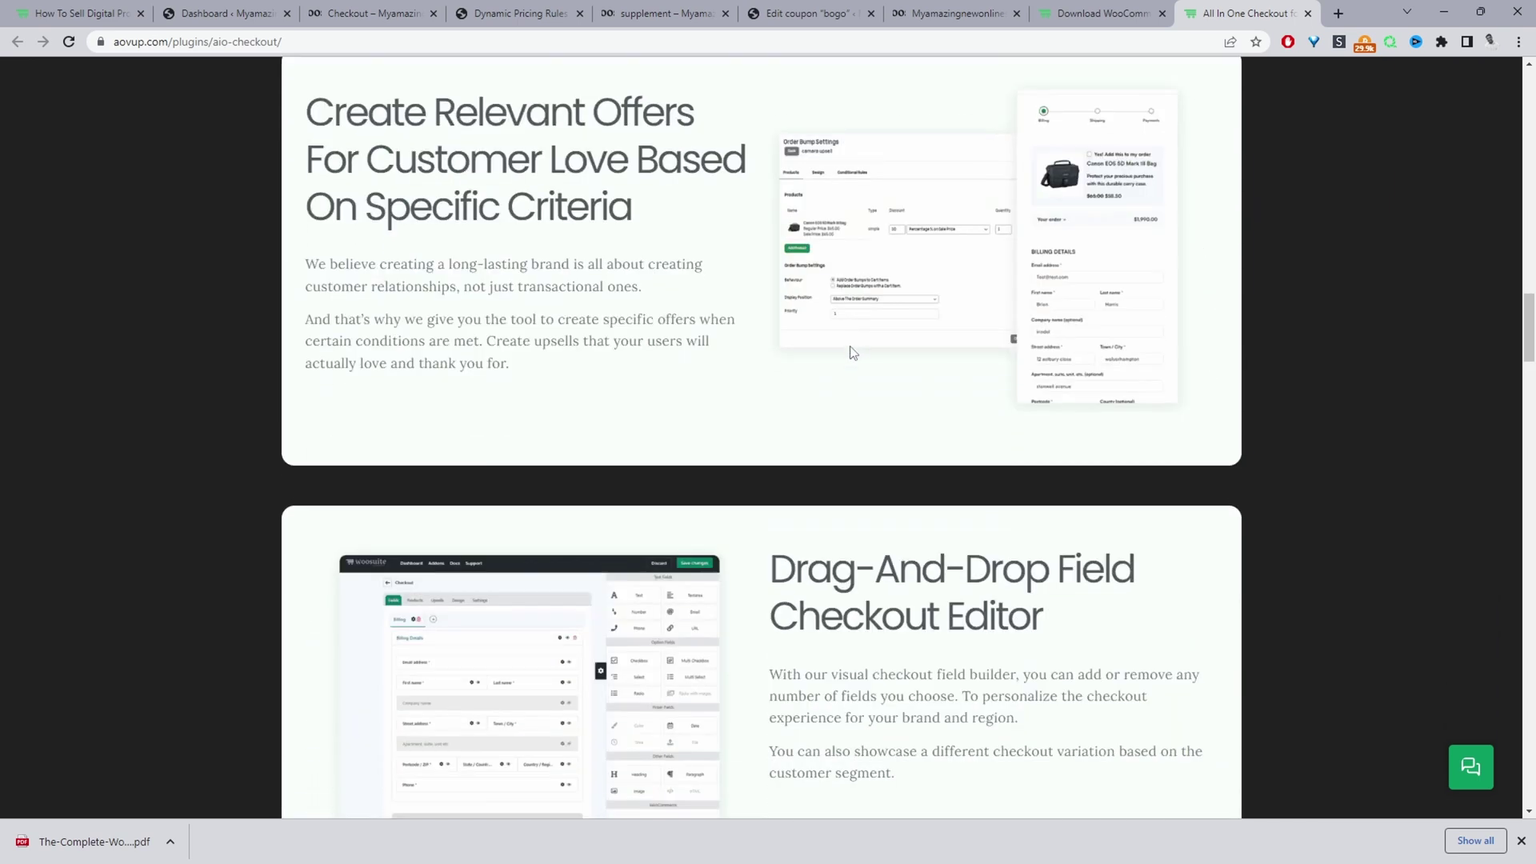
pyautogui.scroll(-5, 853, 353)
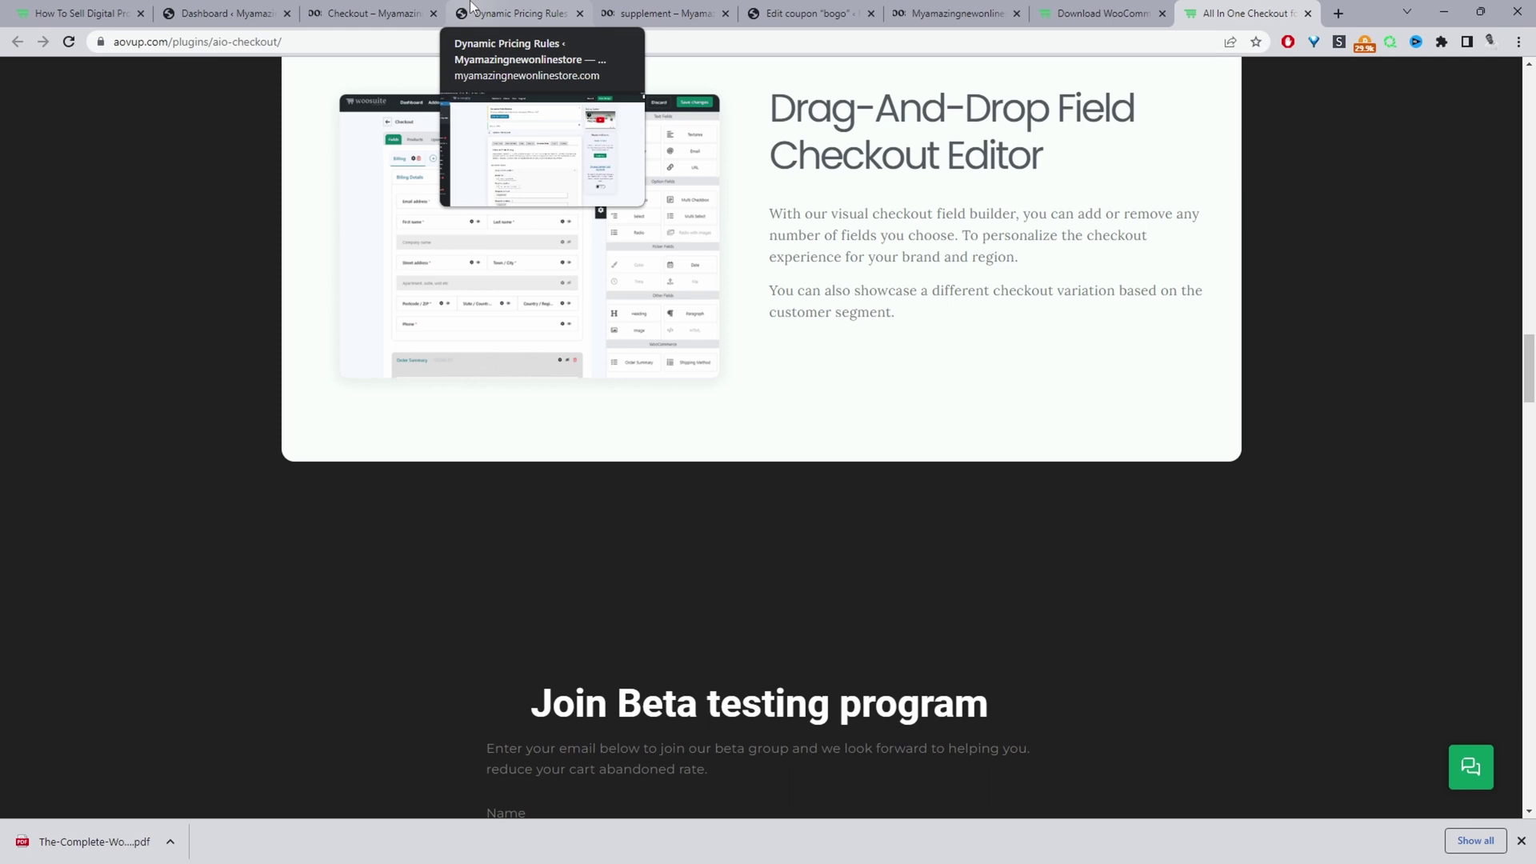
pyautogui.scroll(-20, 556, 296)
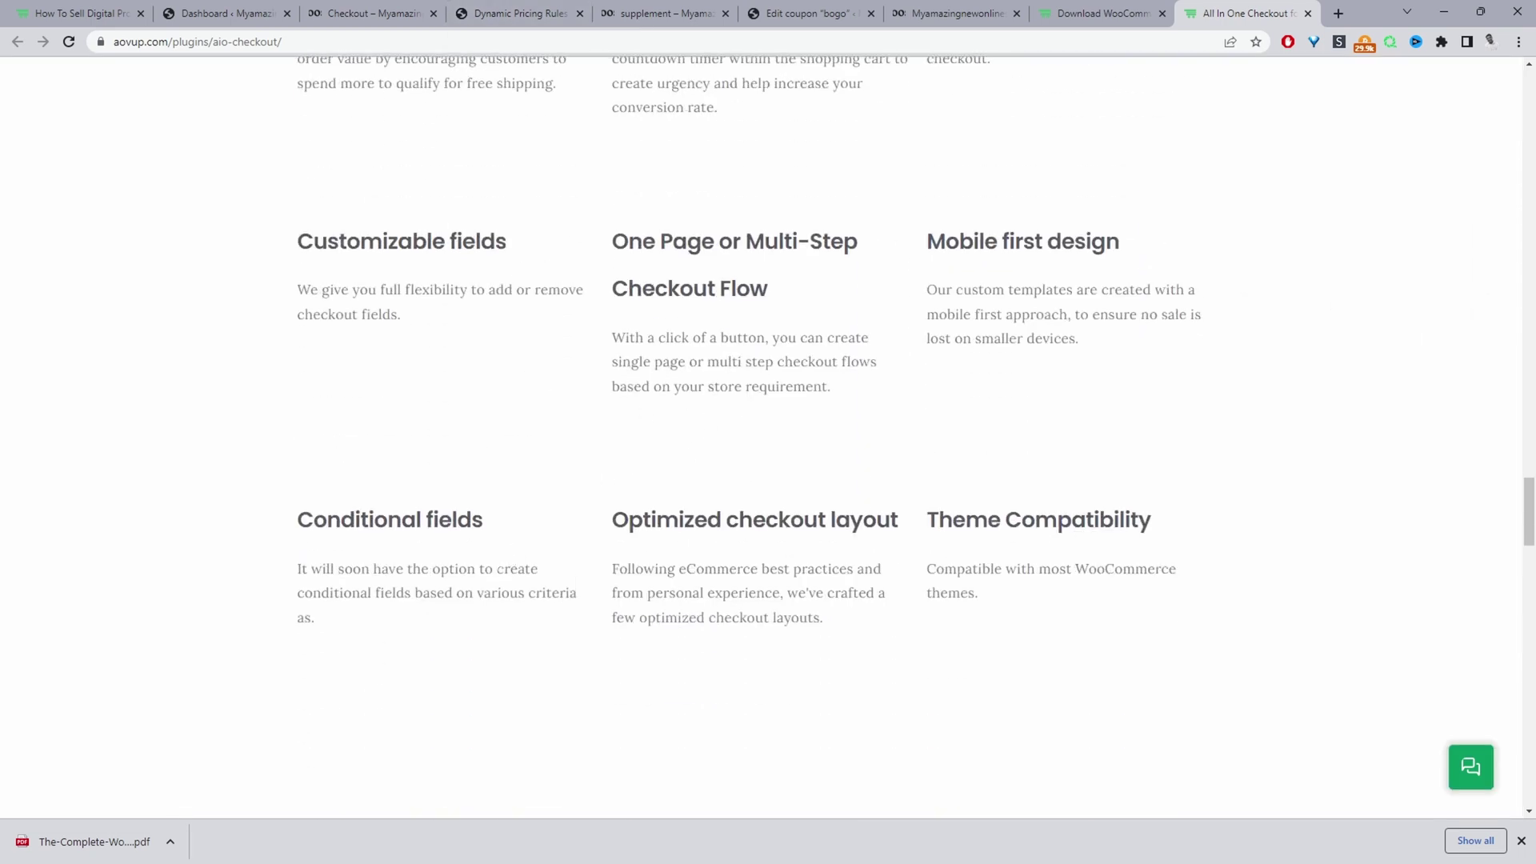
pyautogui.scroll(-10, 143, 489)
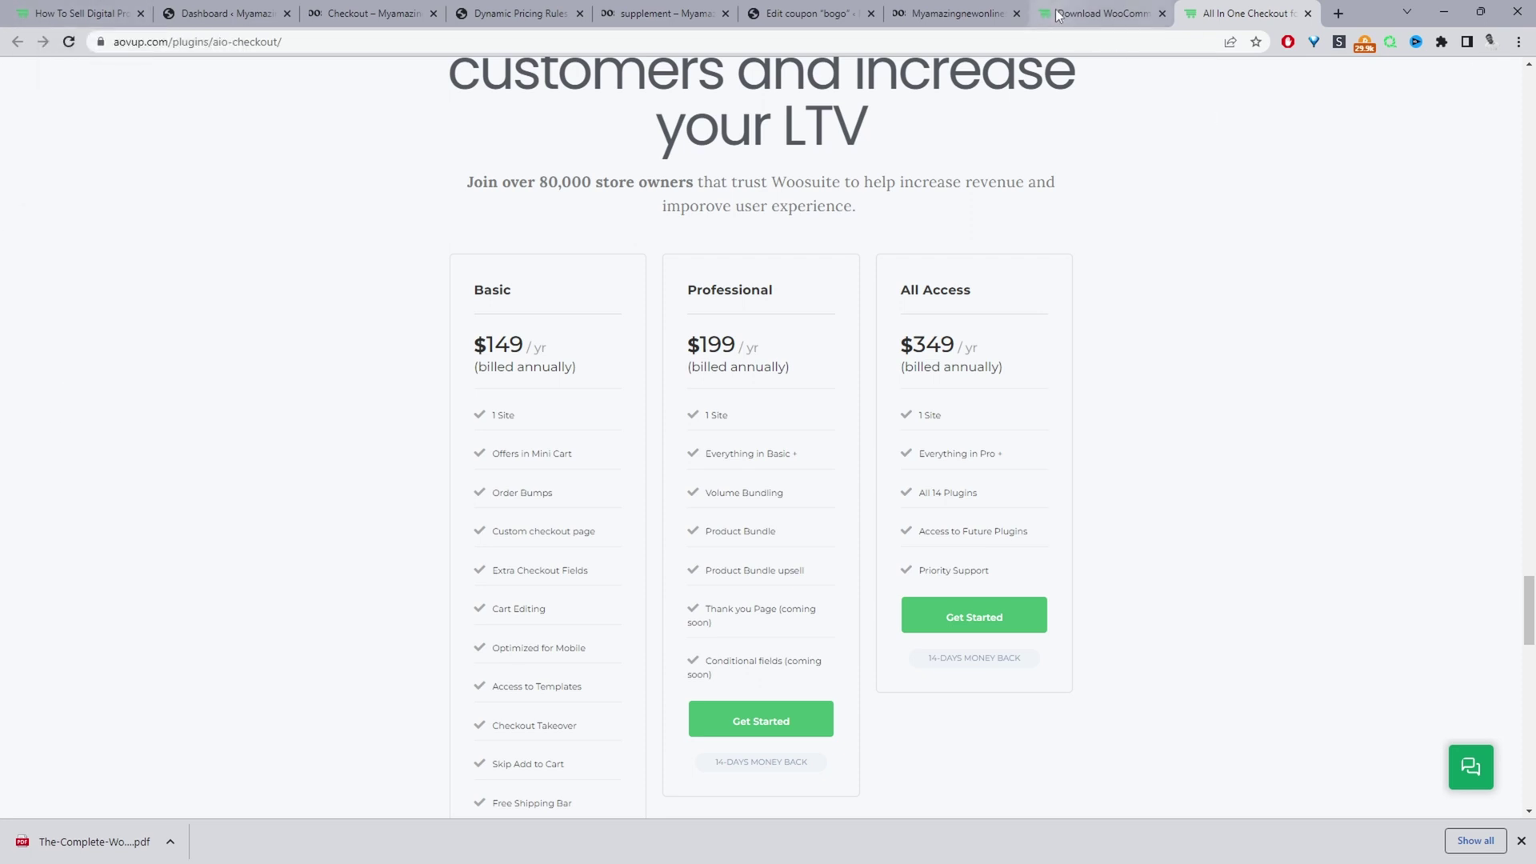
# Back on WooCommerce Product Table, close the Plugins list and browse demos like Nested Column.
pyautogui.click(1096, 13)
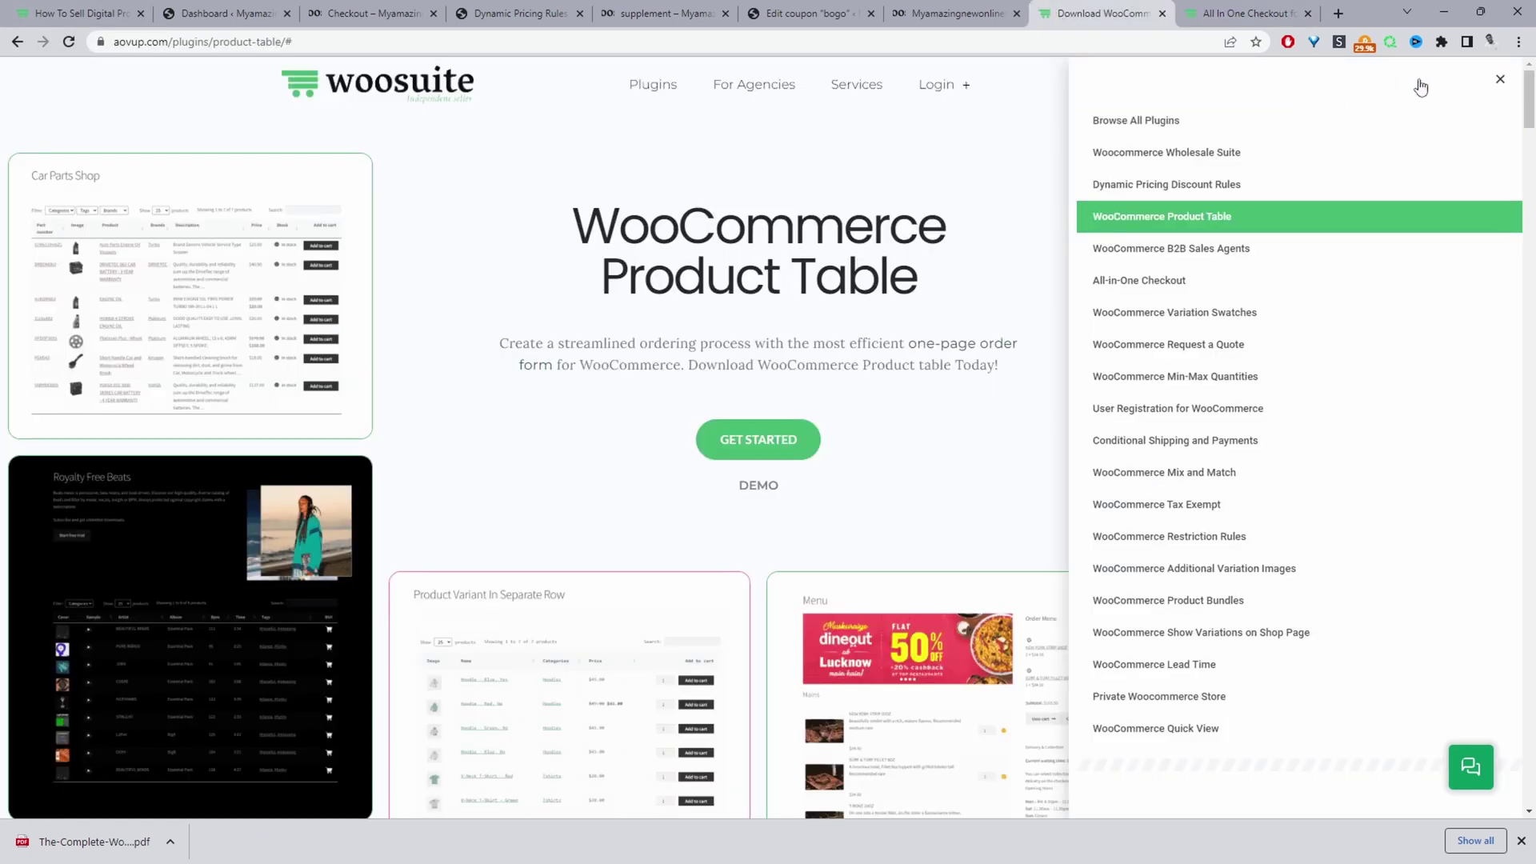
pyautogui.click(1499, 80)
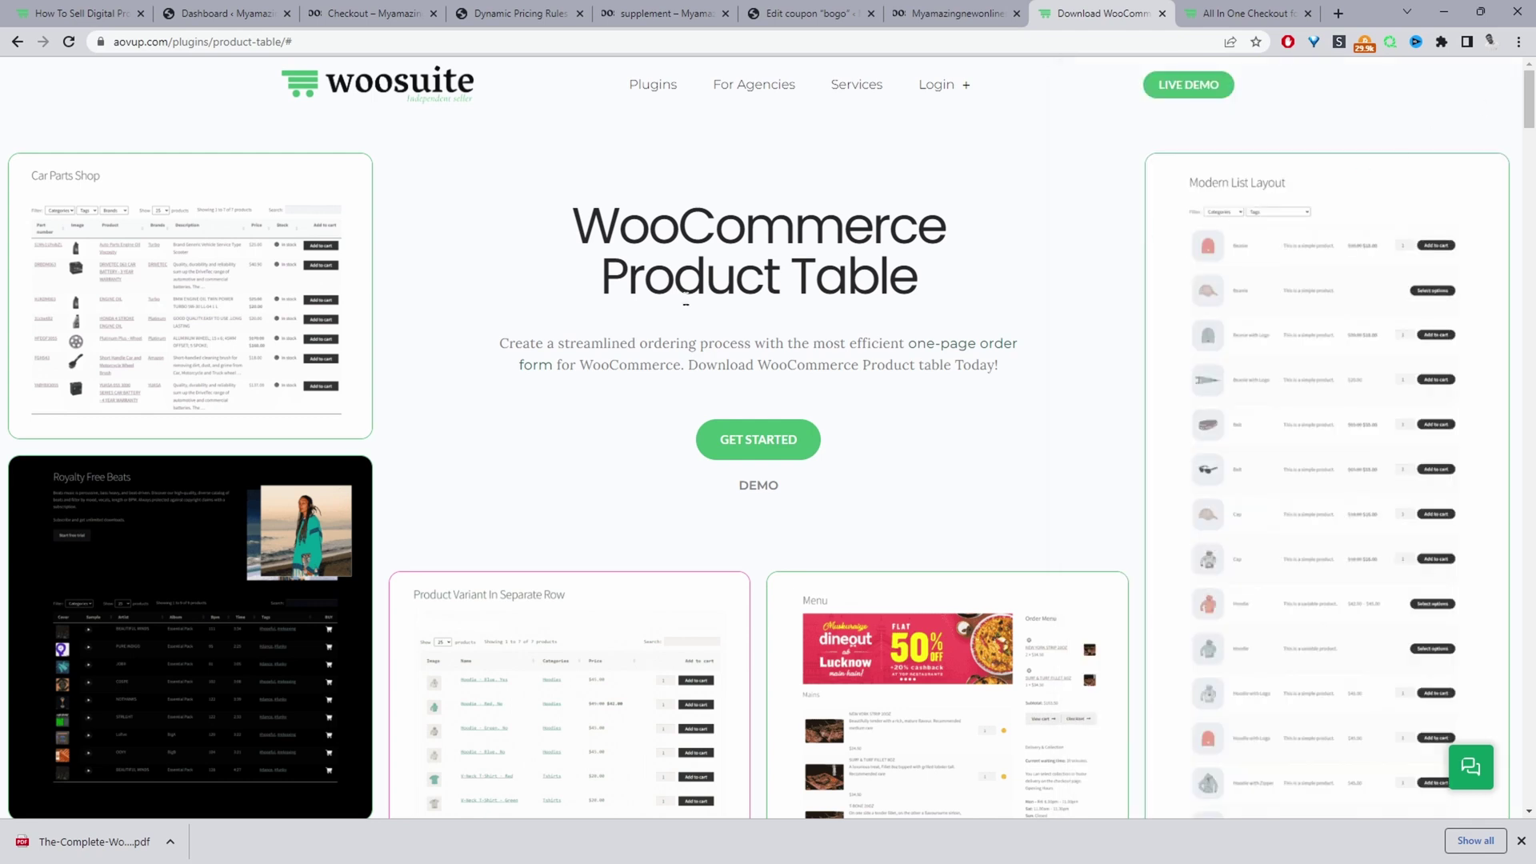
pyautogui.scroll(-2, 676, 322)
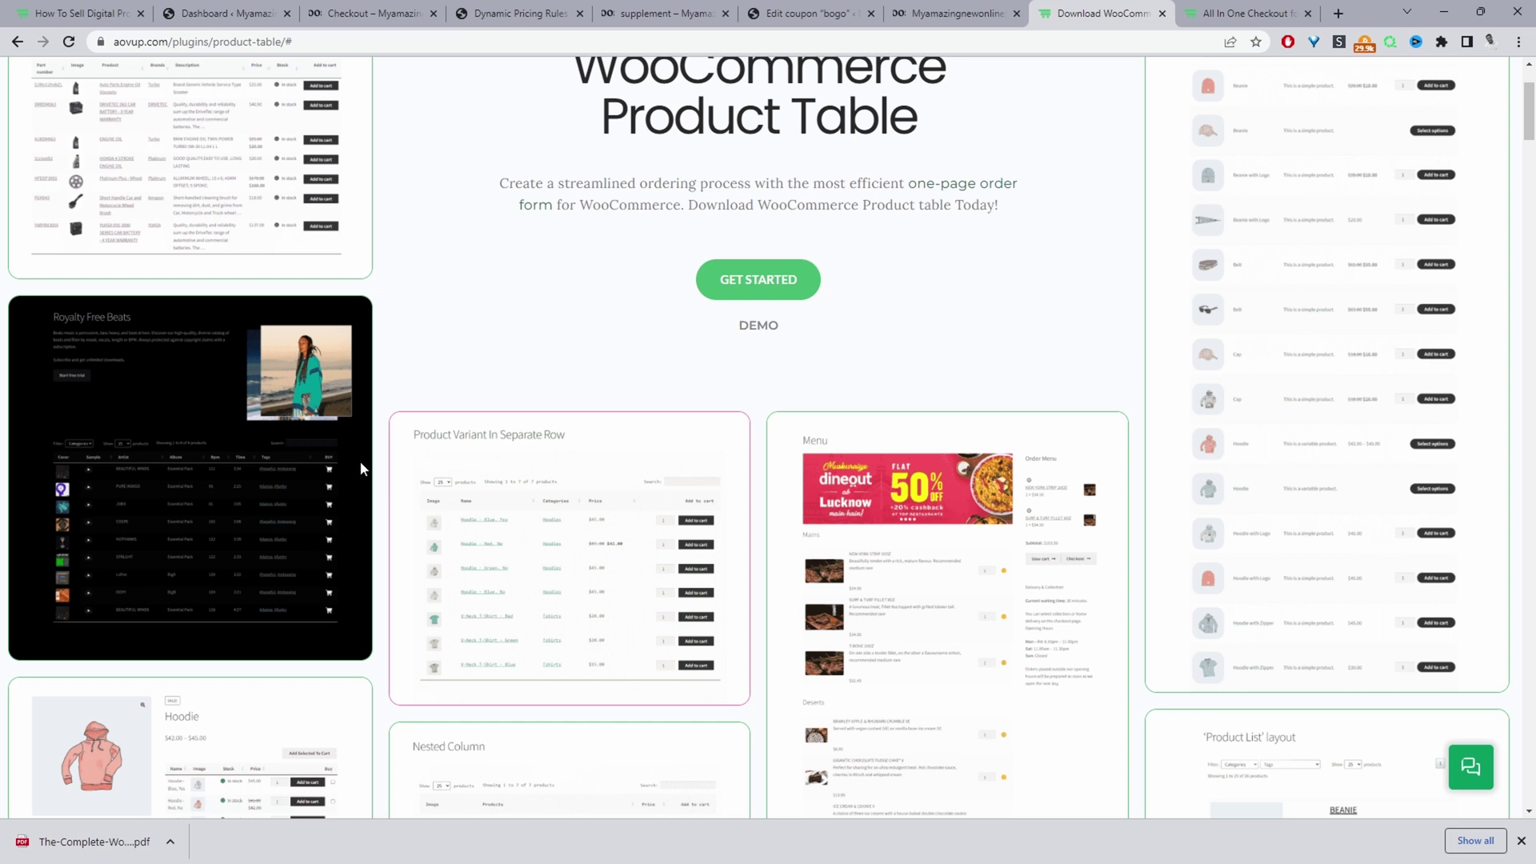
pyautogui.scroll(1, 312, 472)
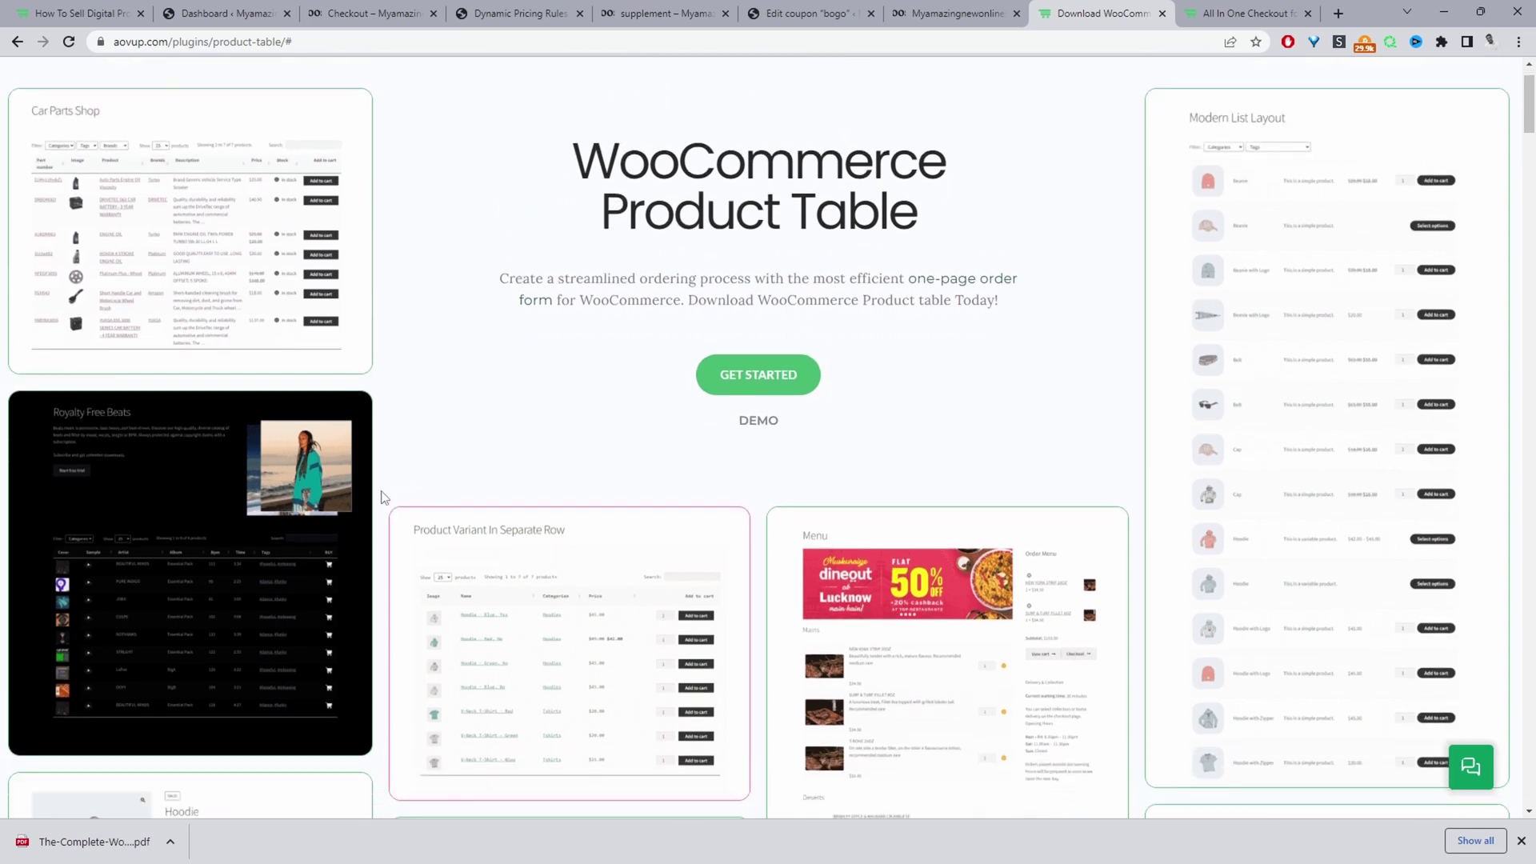
pyautogui.scroll(-1, 232, 492)
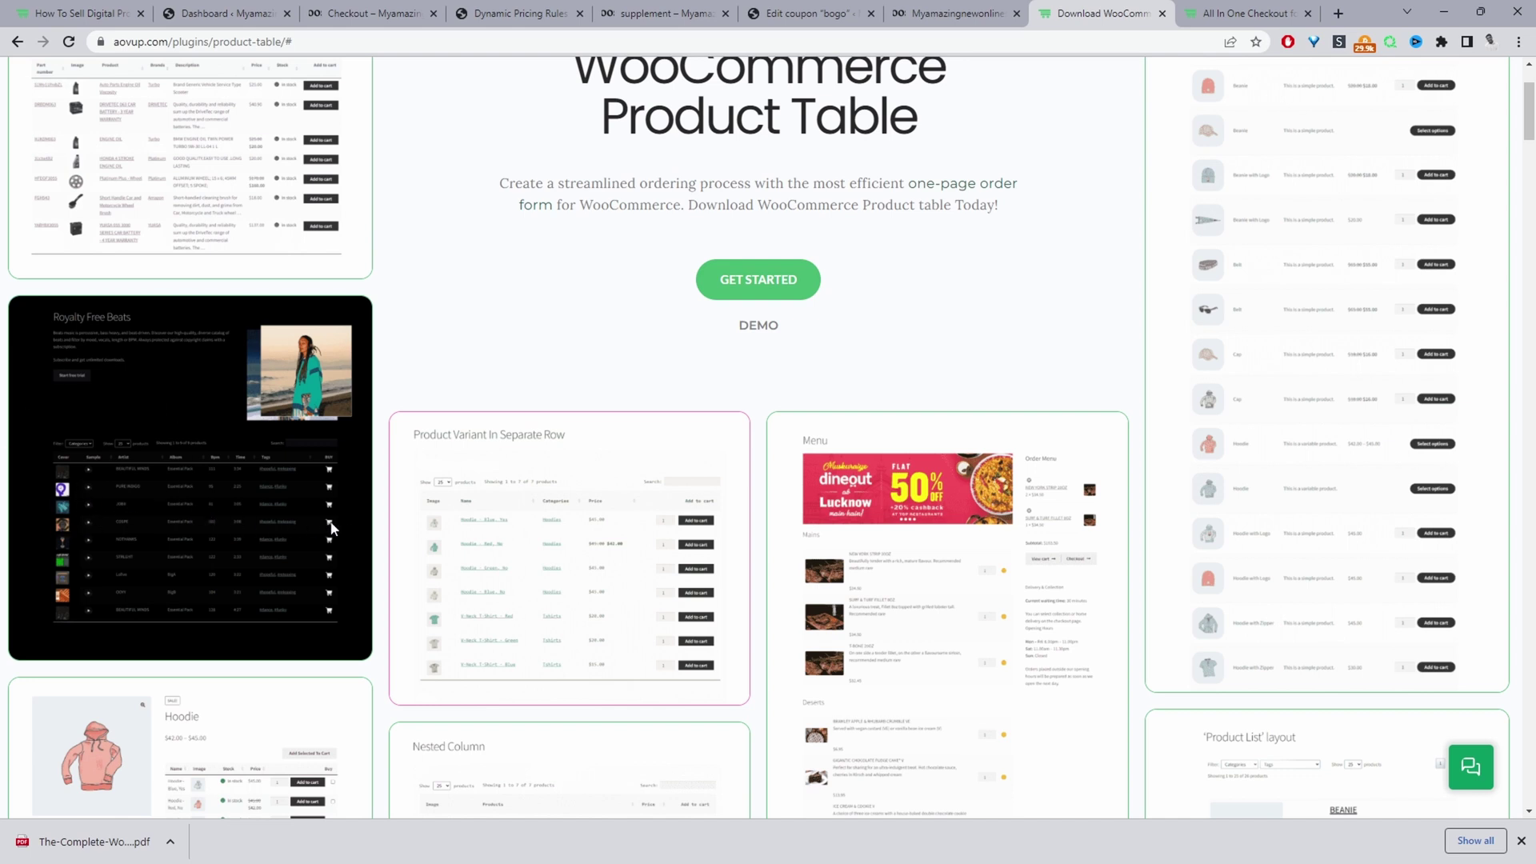
pyautogui.scroll(-3, 200, 586)
pyautogui.scroll(1, 205, 582)
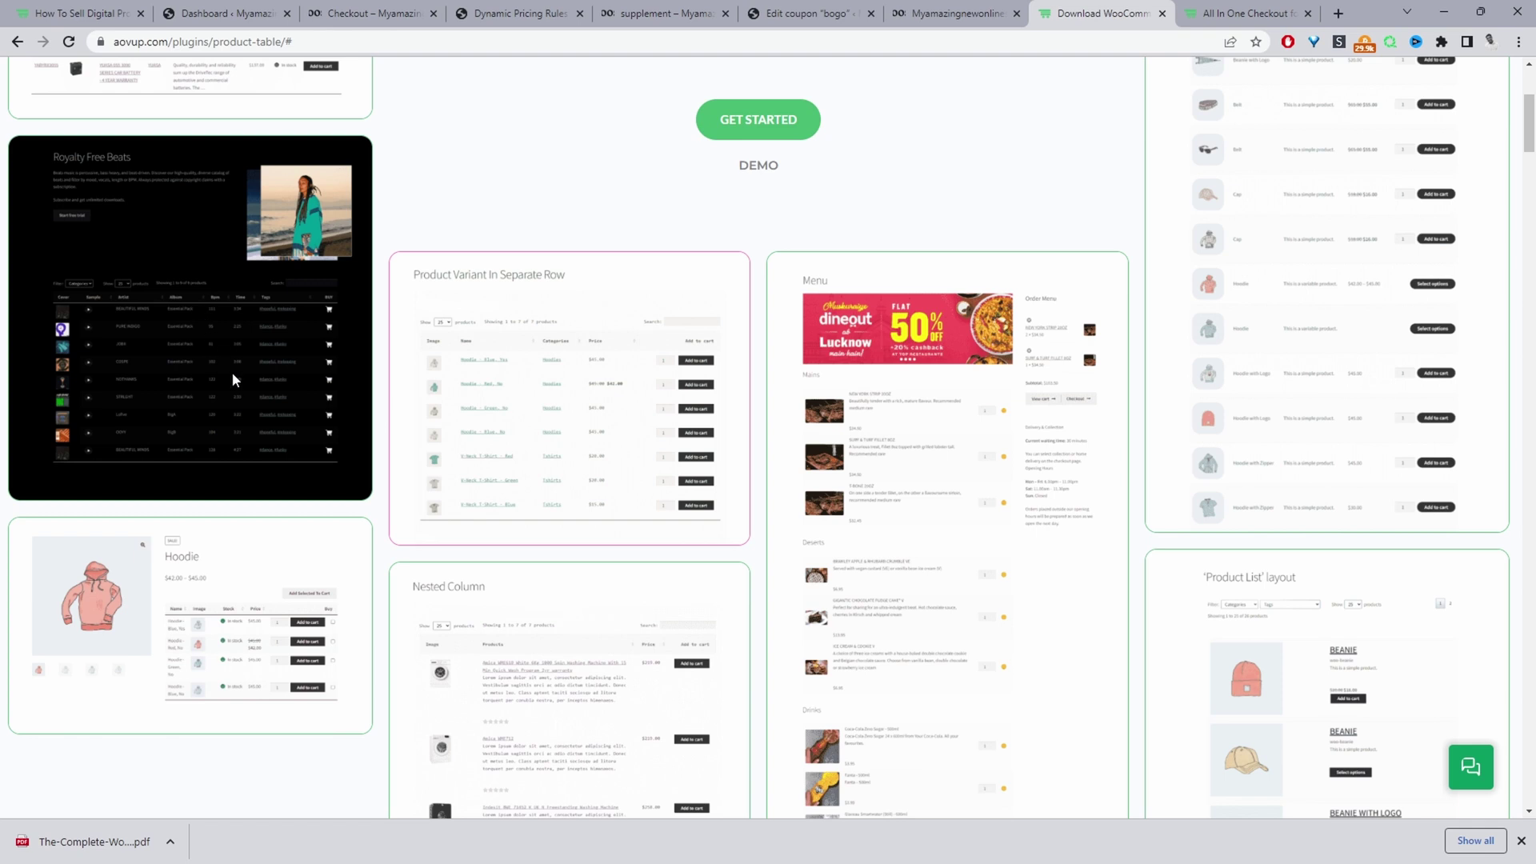
pyautogui.scroll(-2, 232, 372)
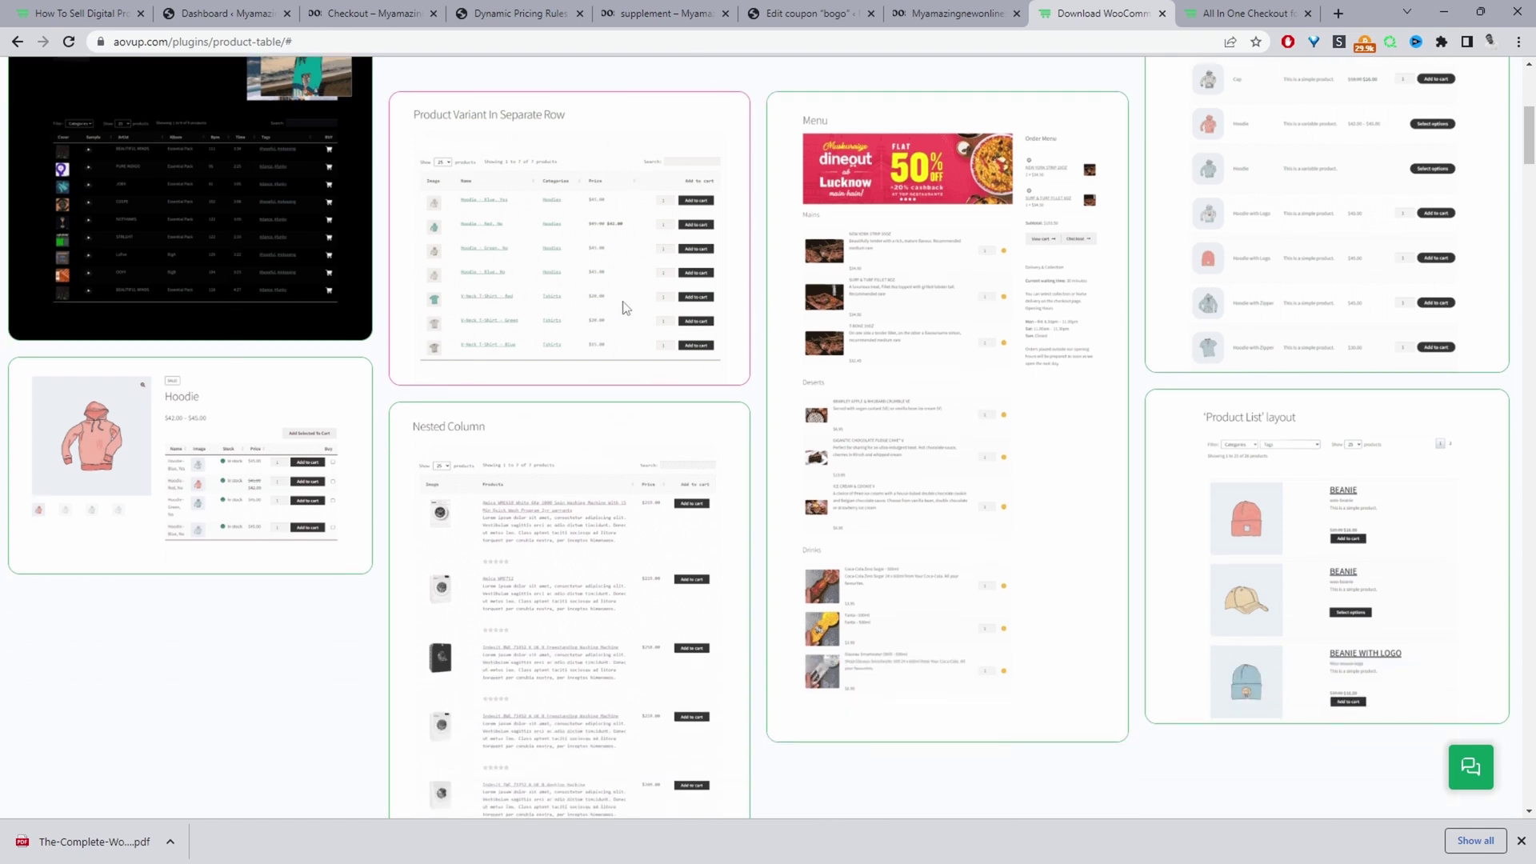
pyautogui.scroll(-1, 880, 408)
pyautogui.scroll(7, 1053, 531)
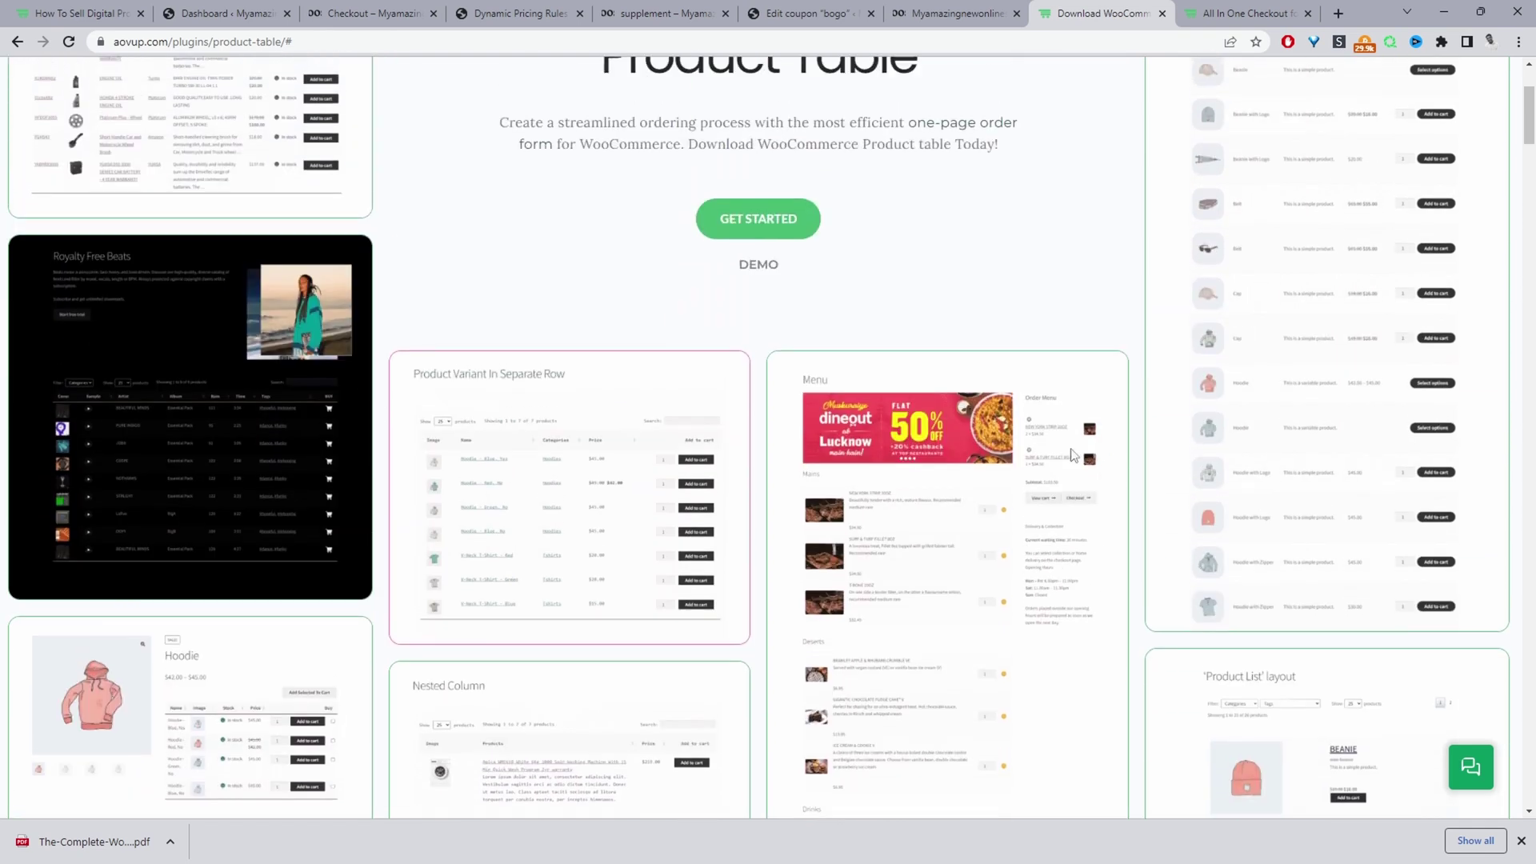